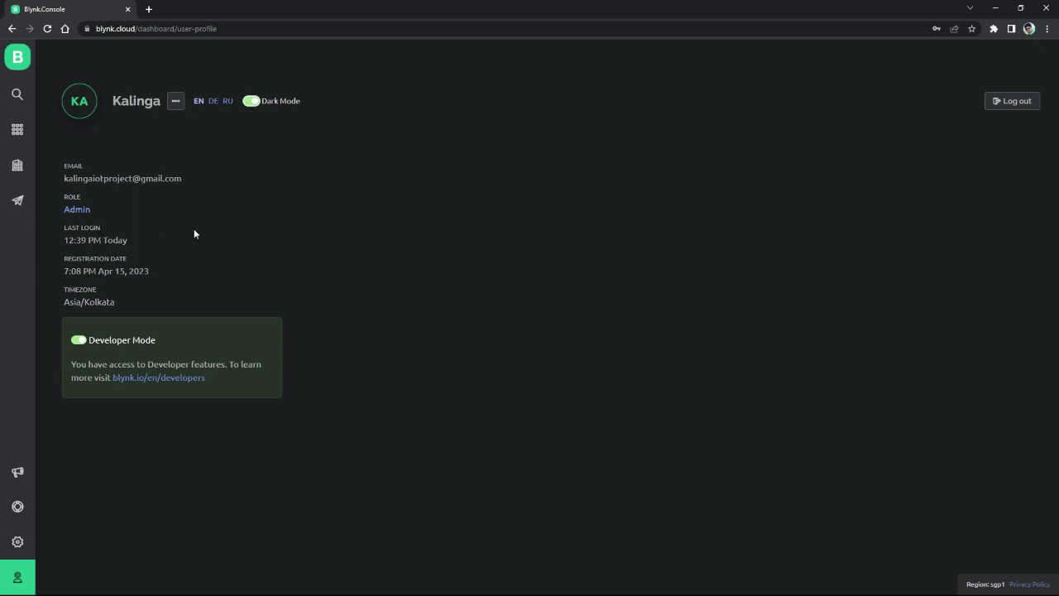
Start a new template named 'Smart Irrigation System'
left_click(18, 133)
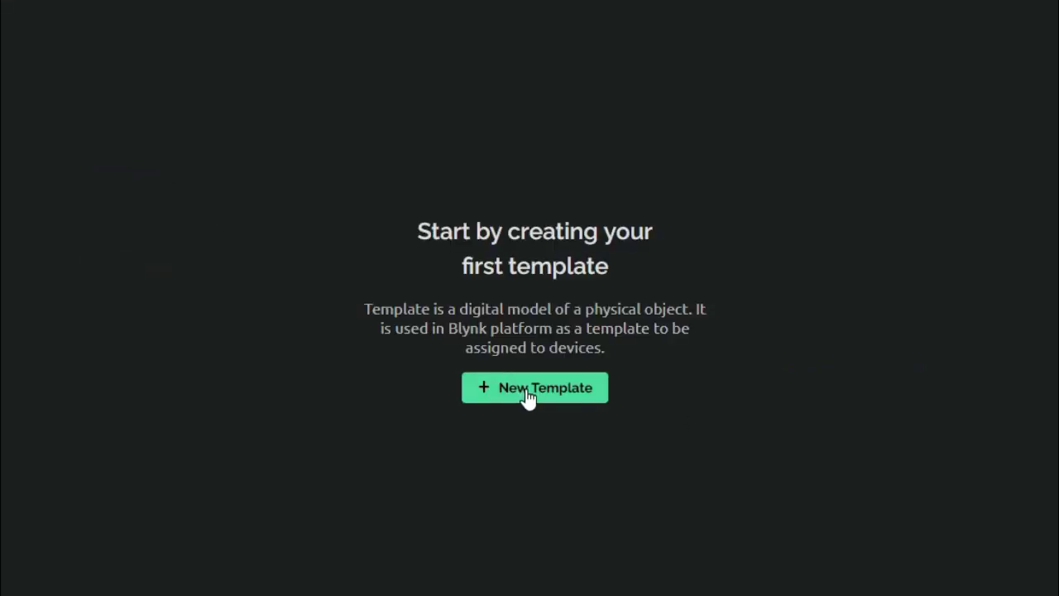
left_click(528, 396)
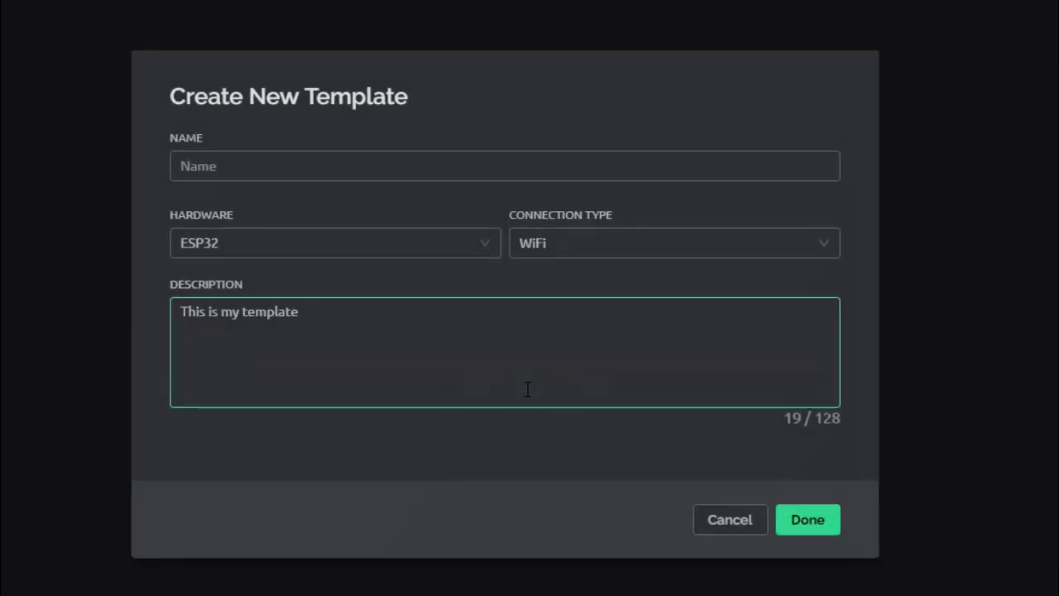
left_click(235, 163)
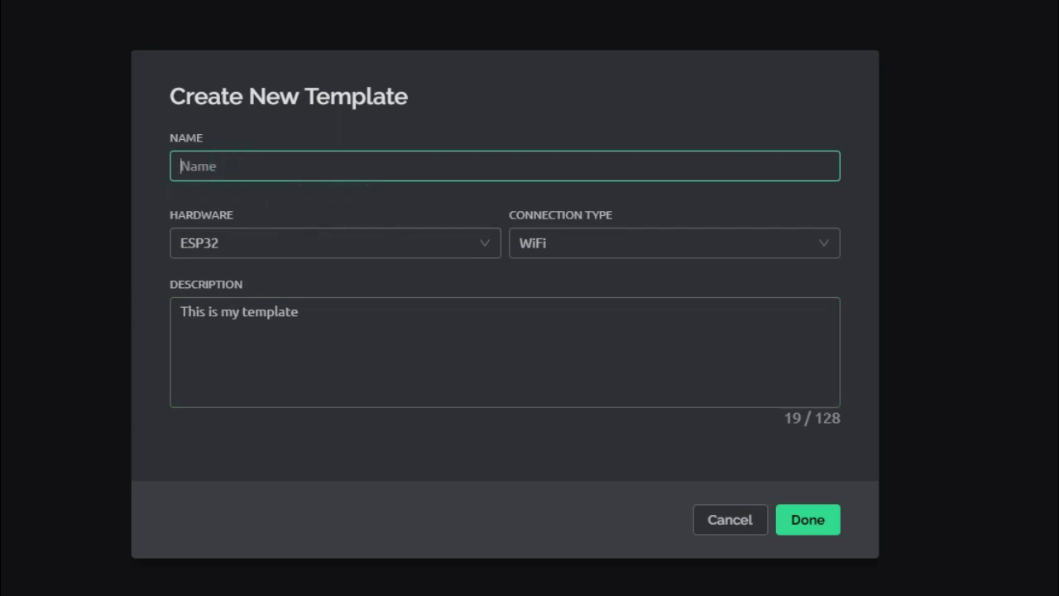
type("Smart ")
type("Irrigatio")
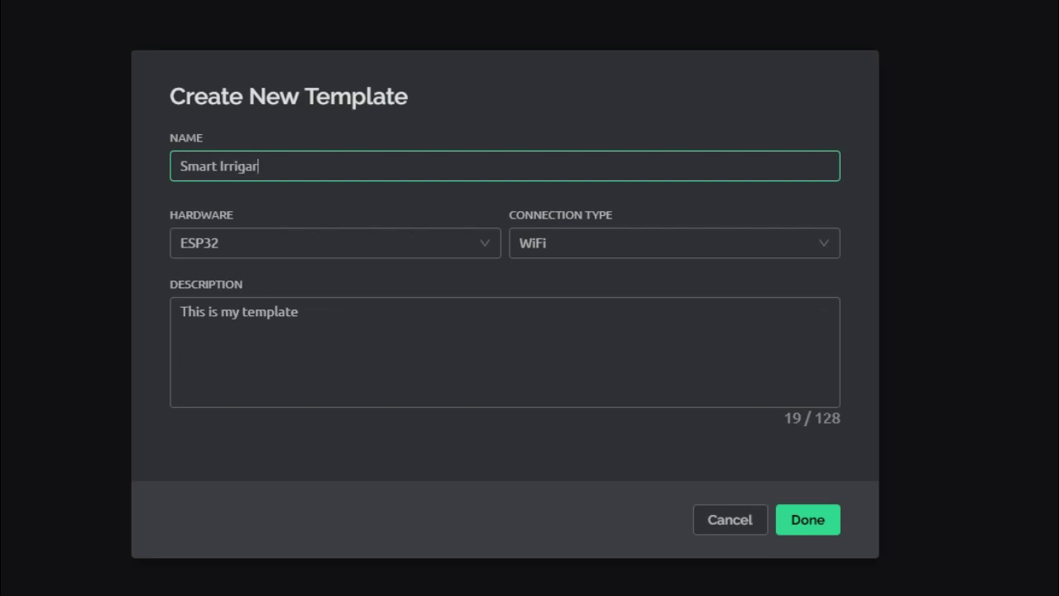
type("n System")
Choose ESP8266 hardware, keep WiFi as the connection type, and create the template
left_click(486, 244)
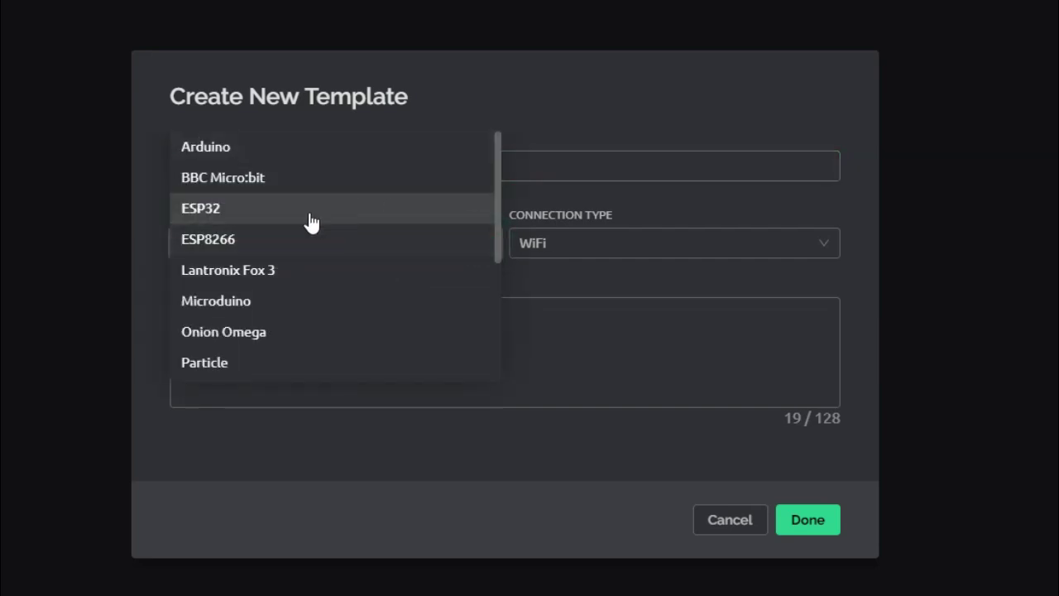
scroll(281, 301, "down", 3)
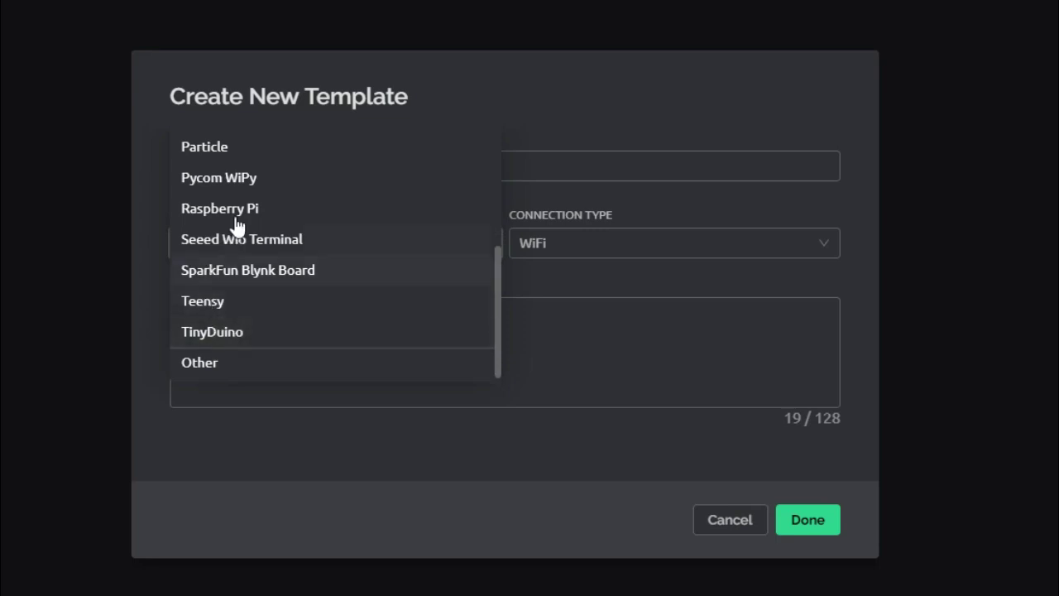
scroll(237, 208, "up", 2)
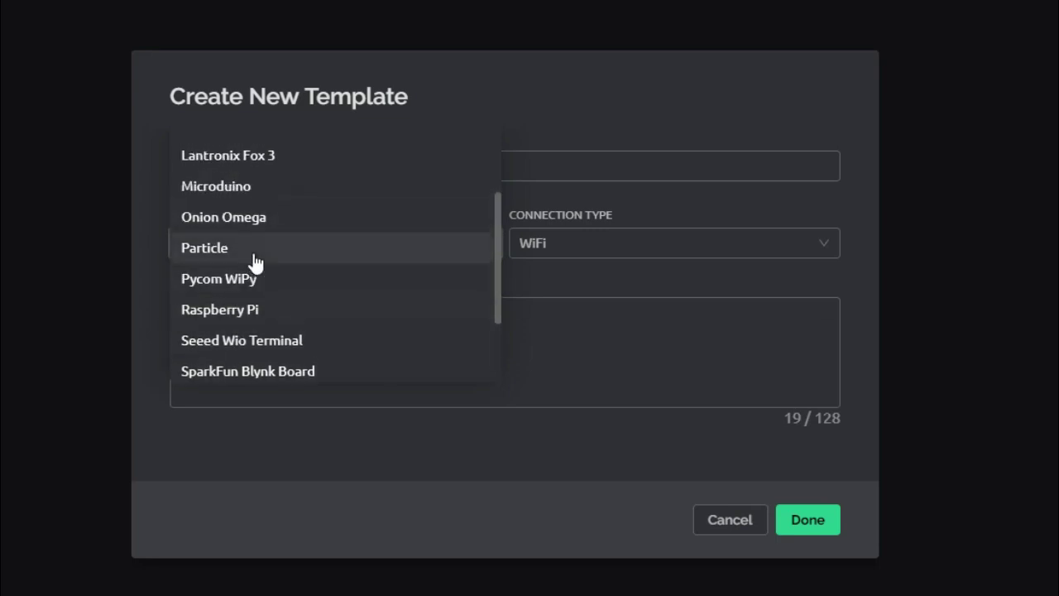
scroll(253, 264, "up", 3)
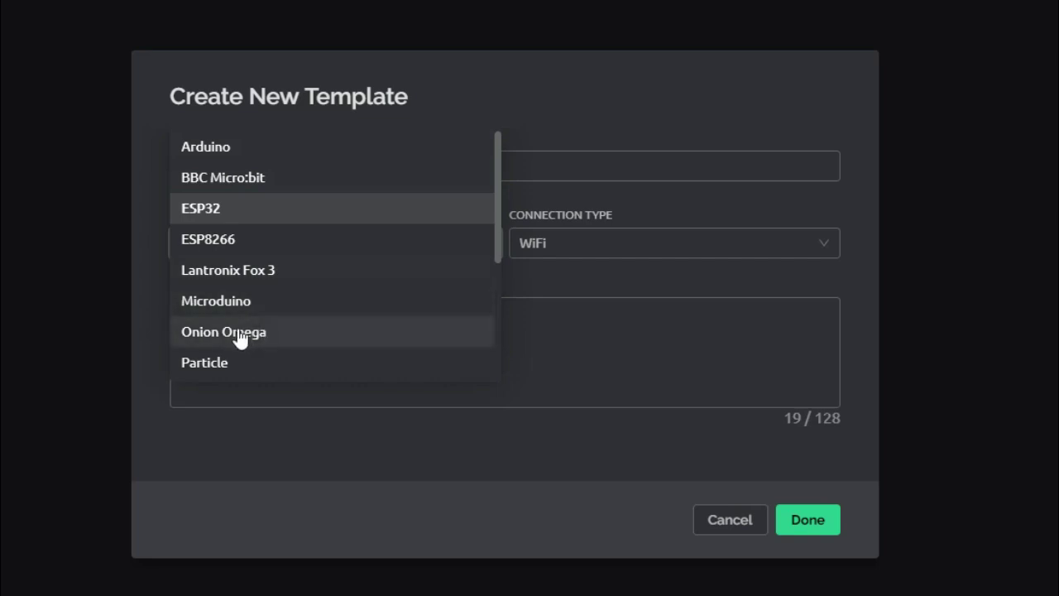
left_click(225, 240)
left_click(418, 359)
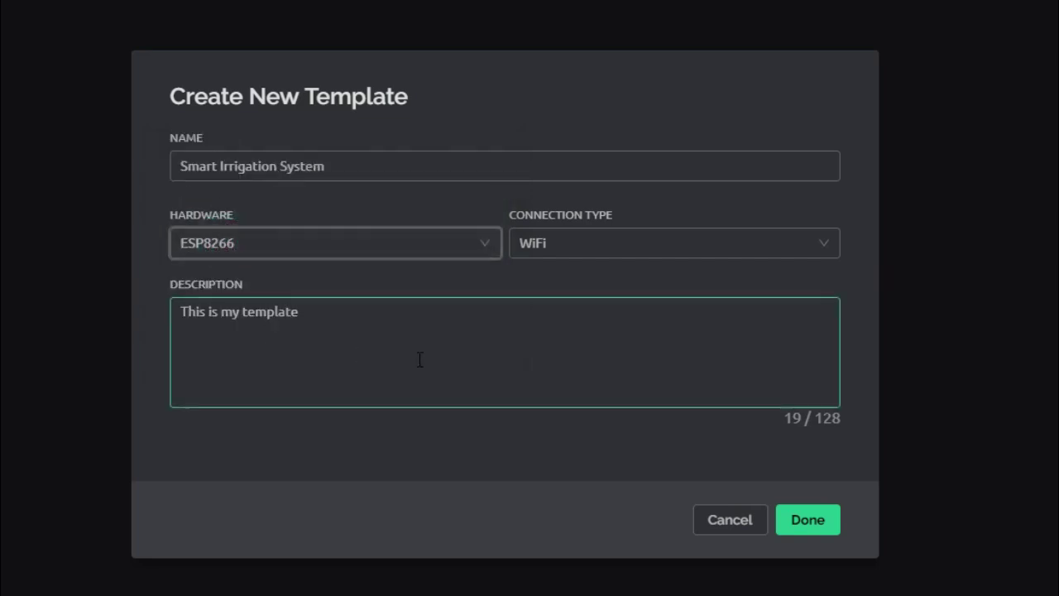
left_click(819, 522)
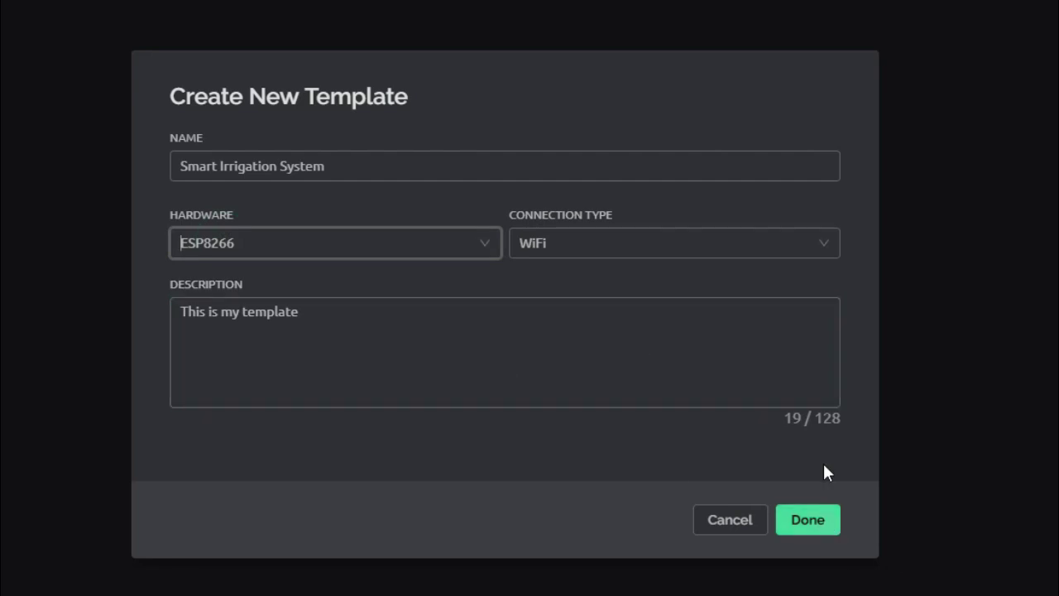
left_click(824, 250)
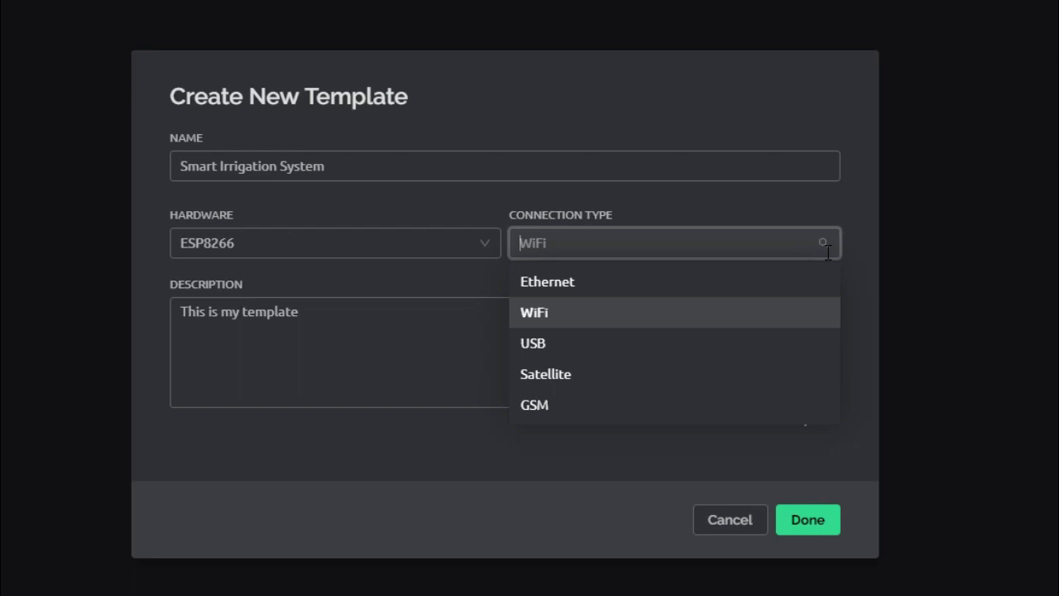
left_click(823, 248)
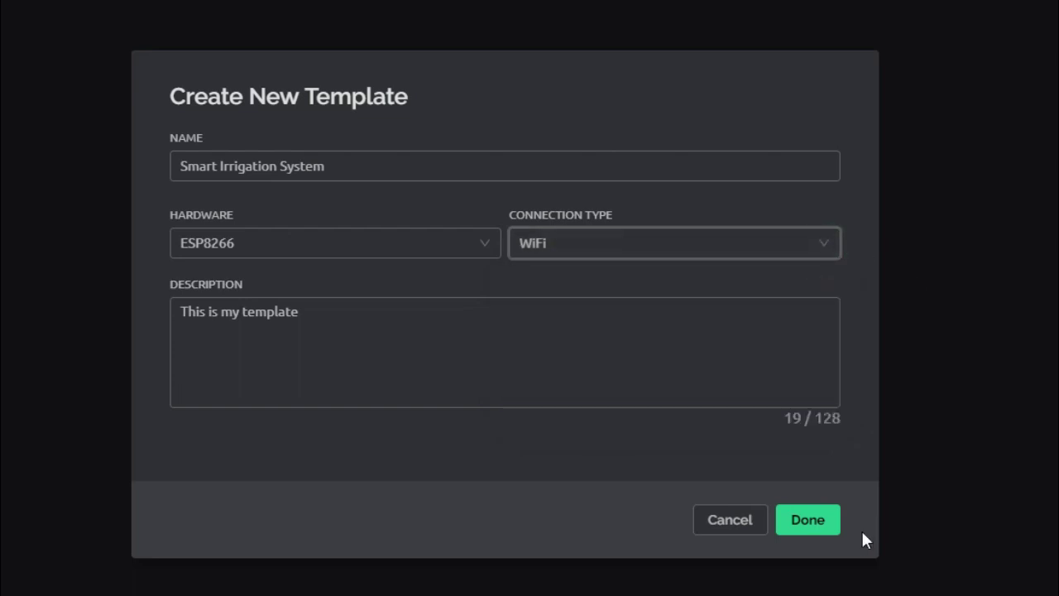
left_click(828, 524)
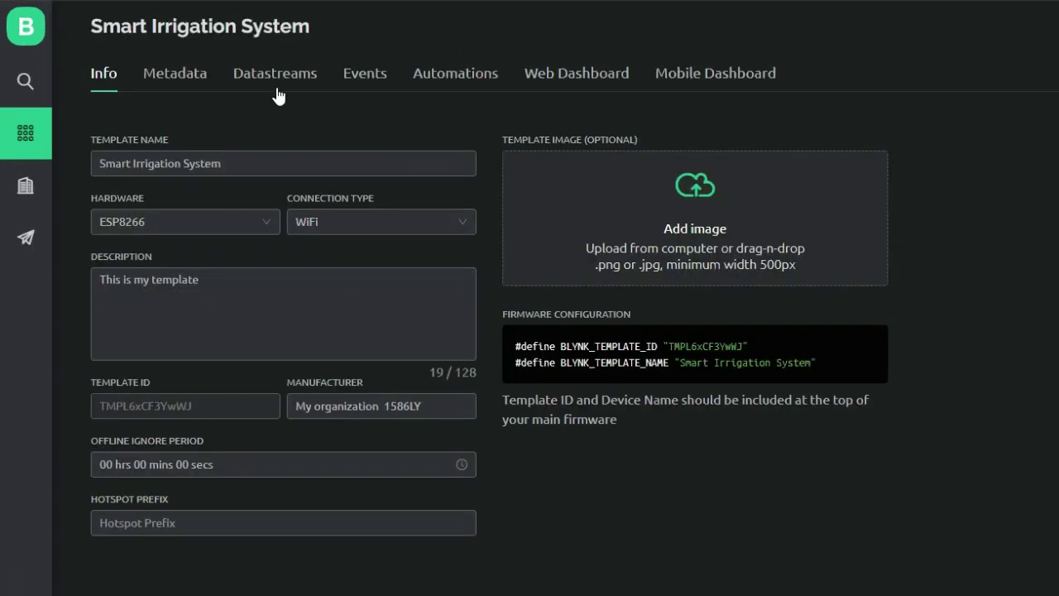
Add a V0 virtual pin datastream named 'ON', keeping Integer type and range 0–1
left_click(271, 83)
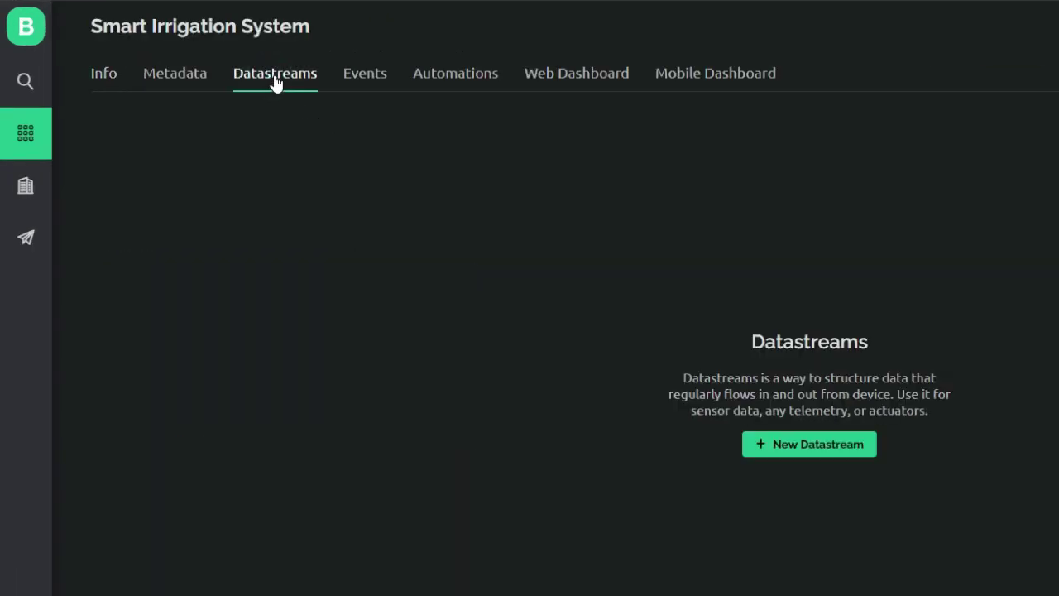
left_click(774, 448)
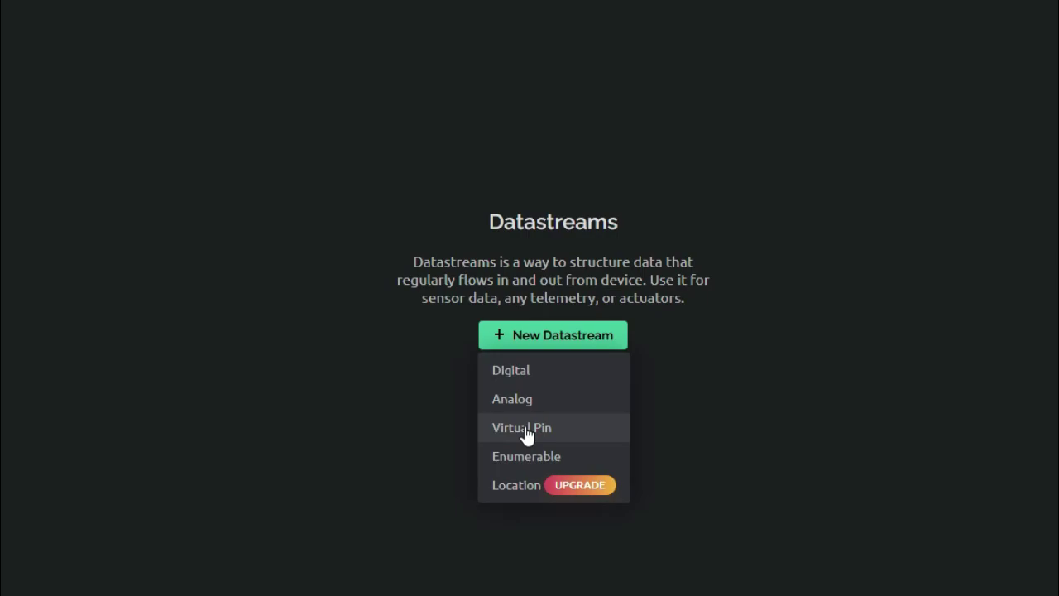
left_click(524, 429)
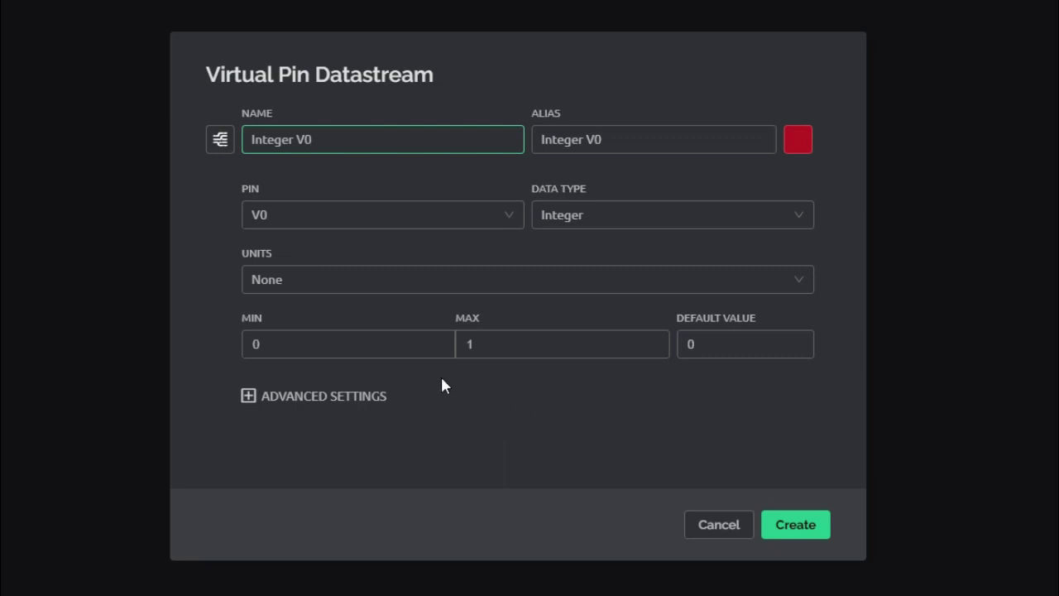
mouse_move(331, 139)
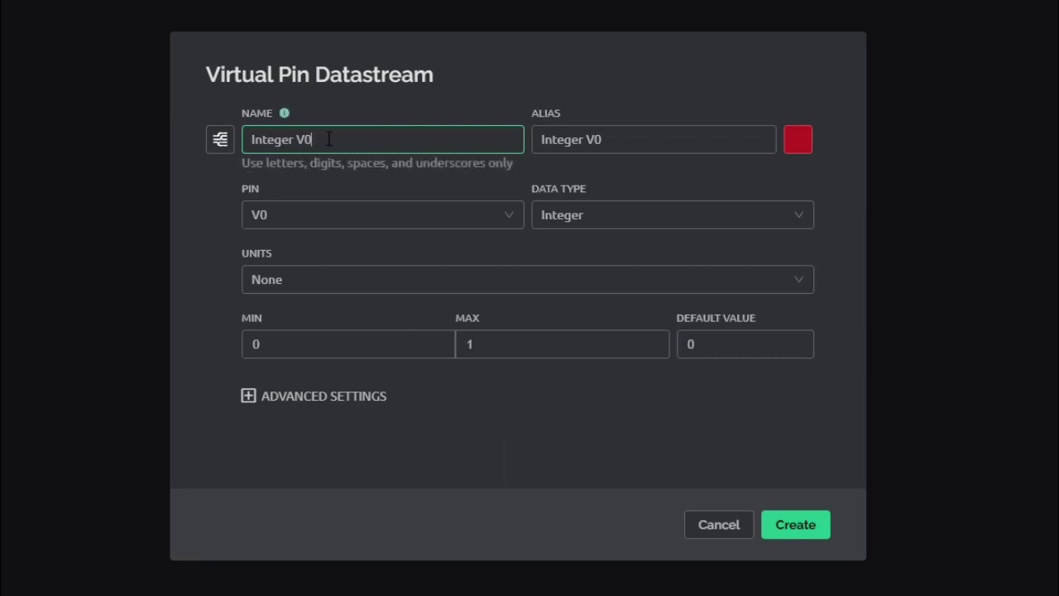
triple_click(314, 139)
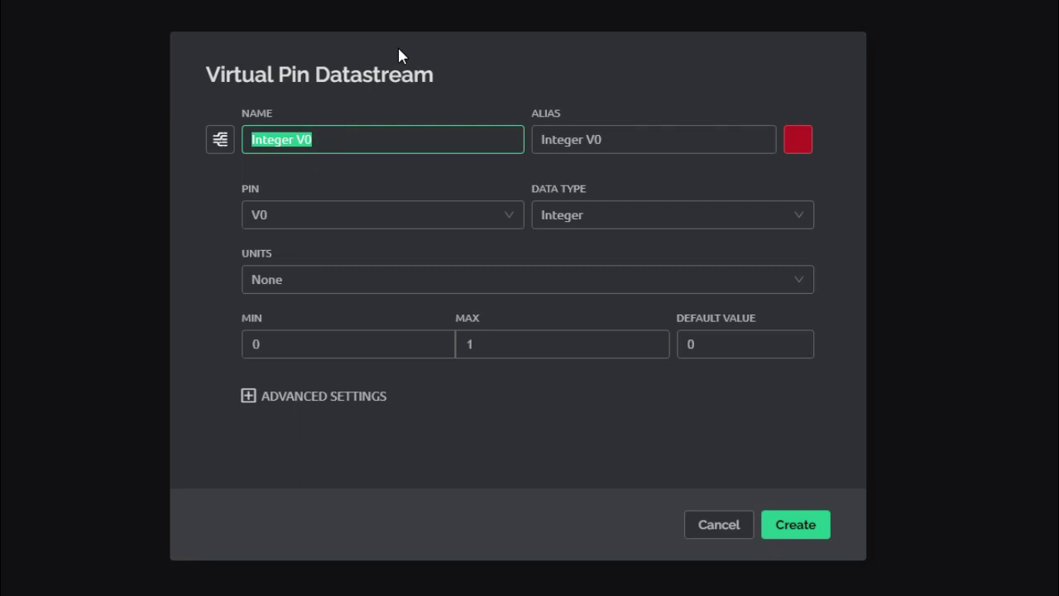
type("ON")
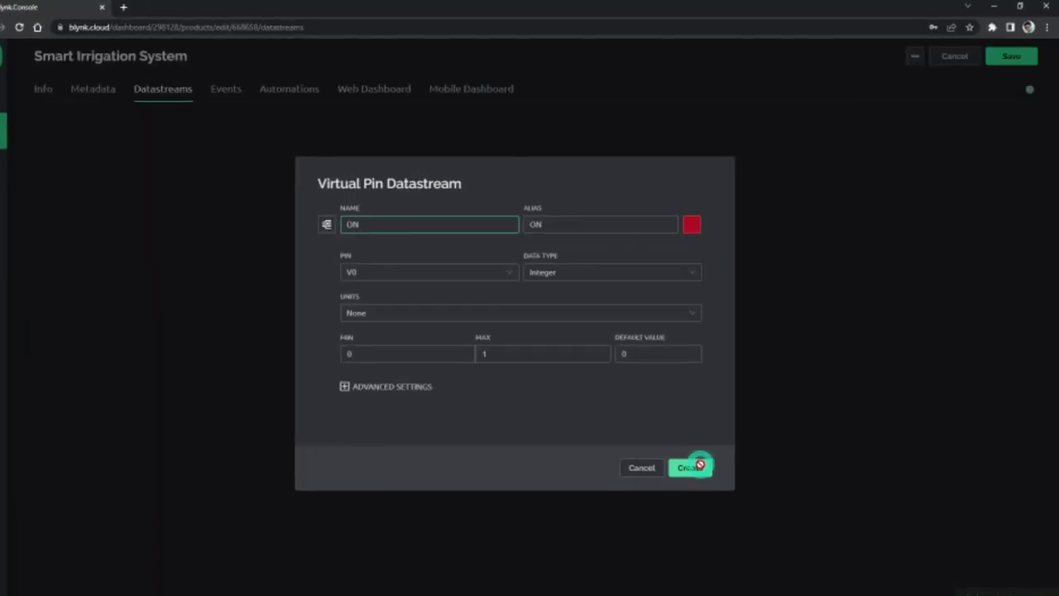
left_click(814, 526)
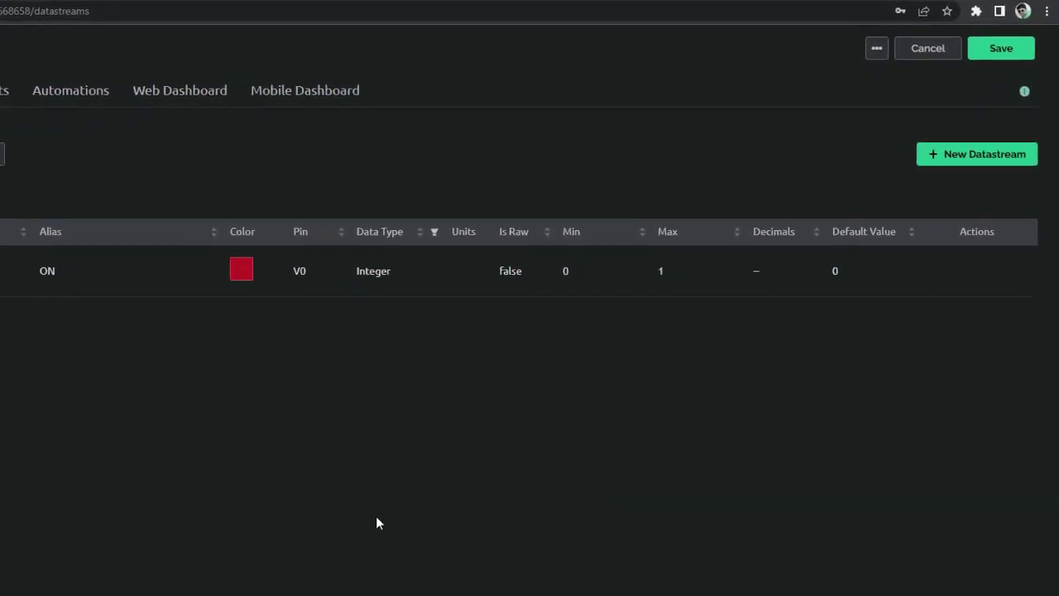
Add a virtual pin datastream named 'OFF' on V1
left_click(924, 166)
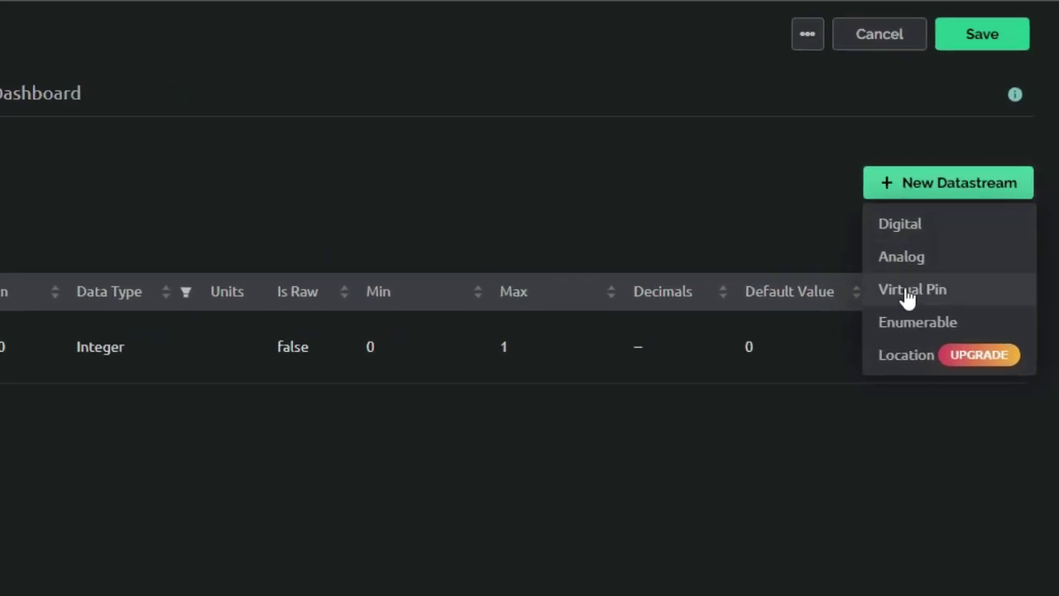
left_click(925, 270)
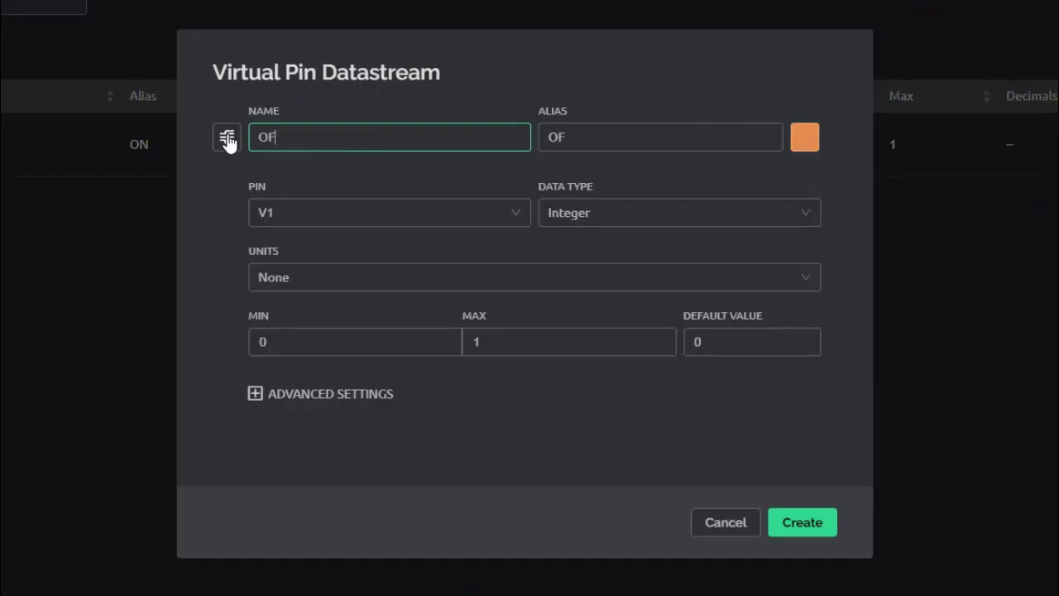
type("FF")
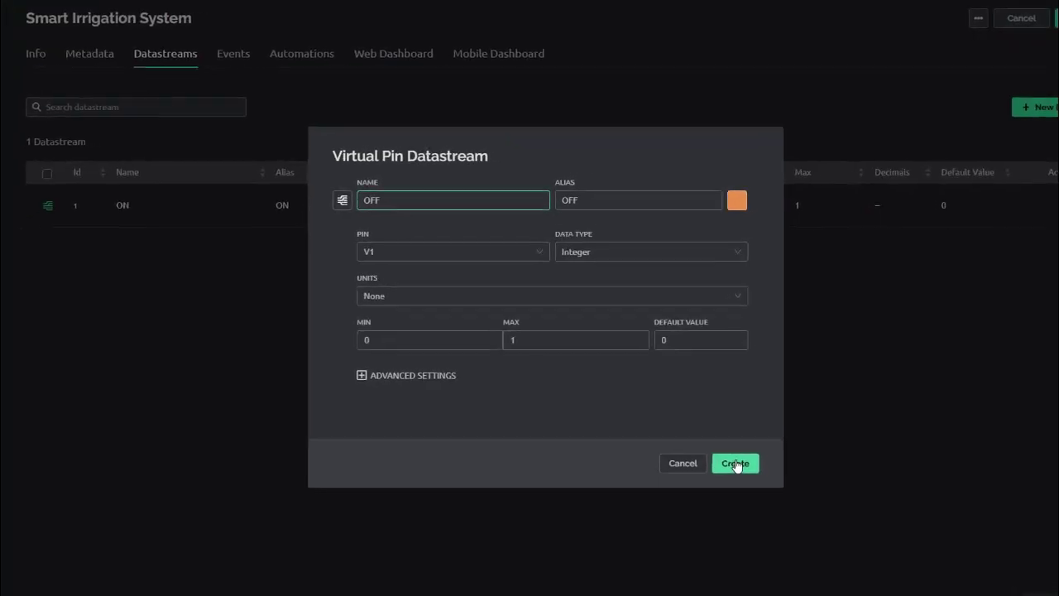
left_click(736, 463)
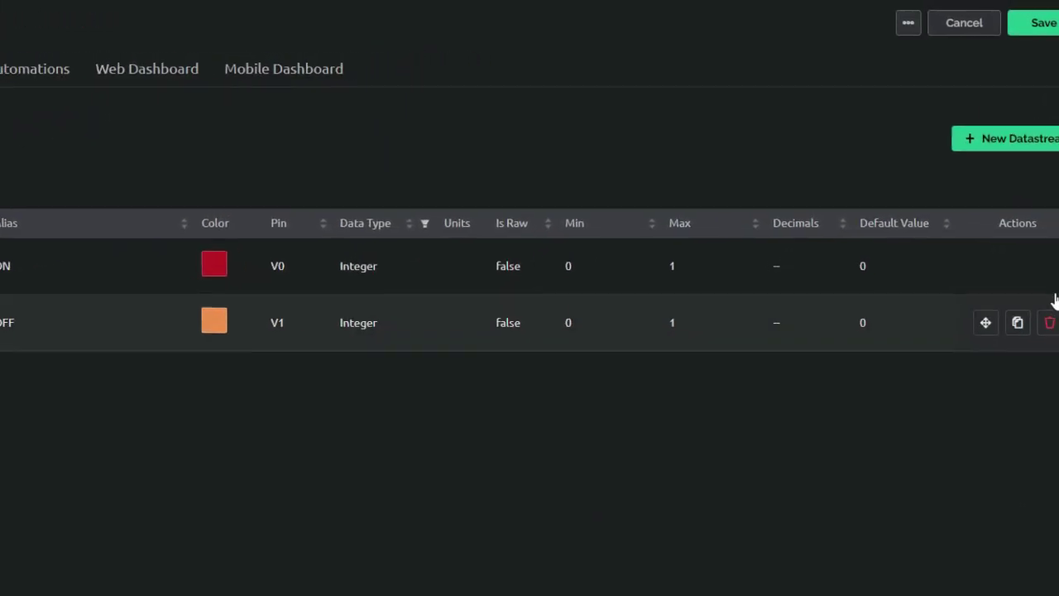
Add a virtual pin datastream named 'Pump LED' on V2
left_click(951, 157)
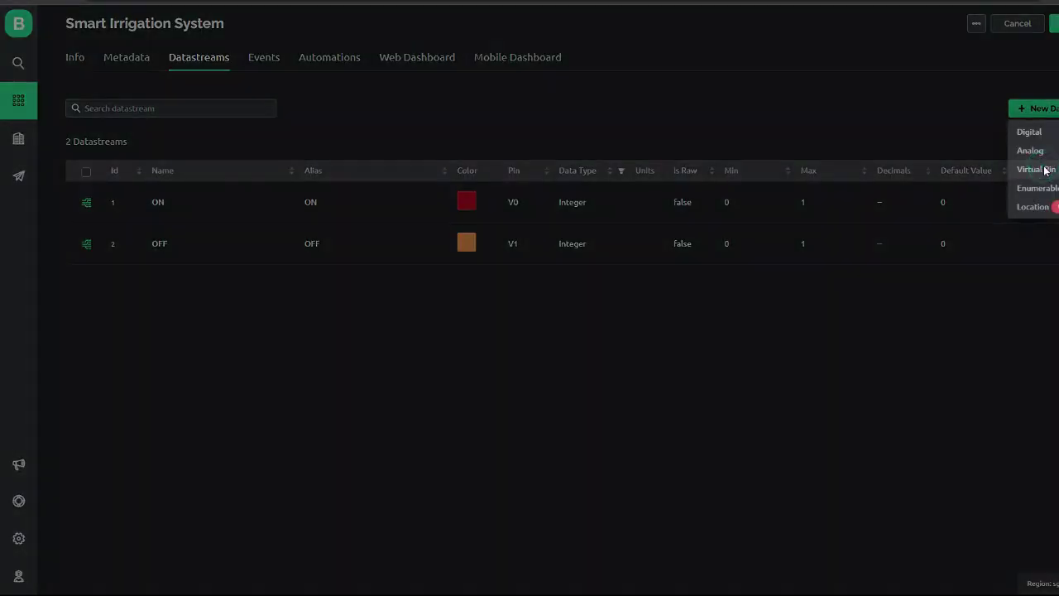
left_click(911, 319)
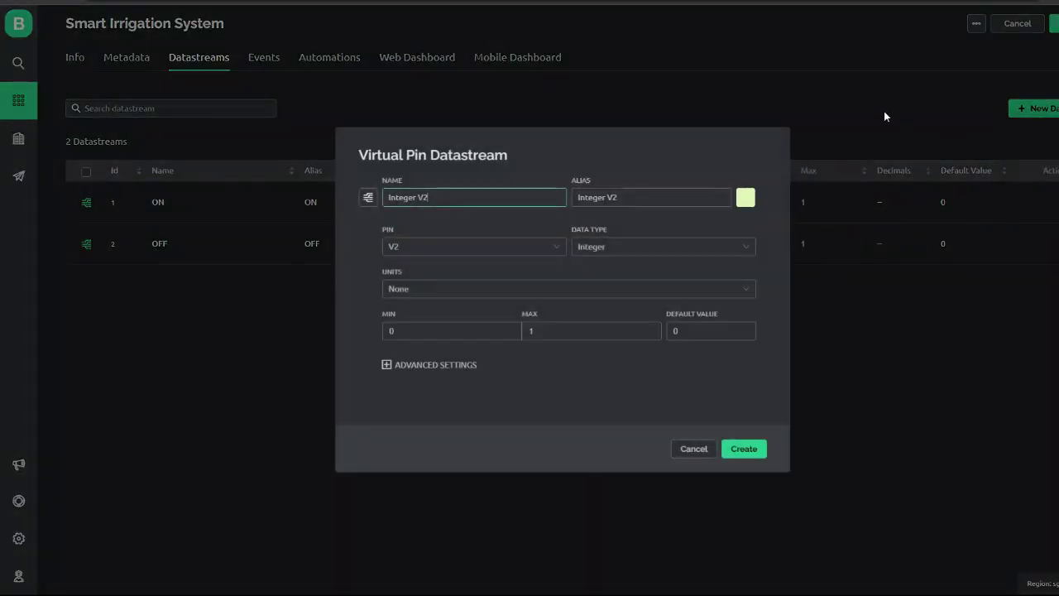
left_click(442, 192)
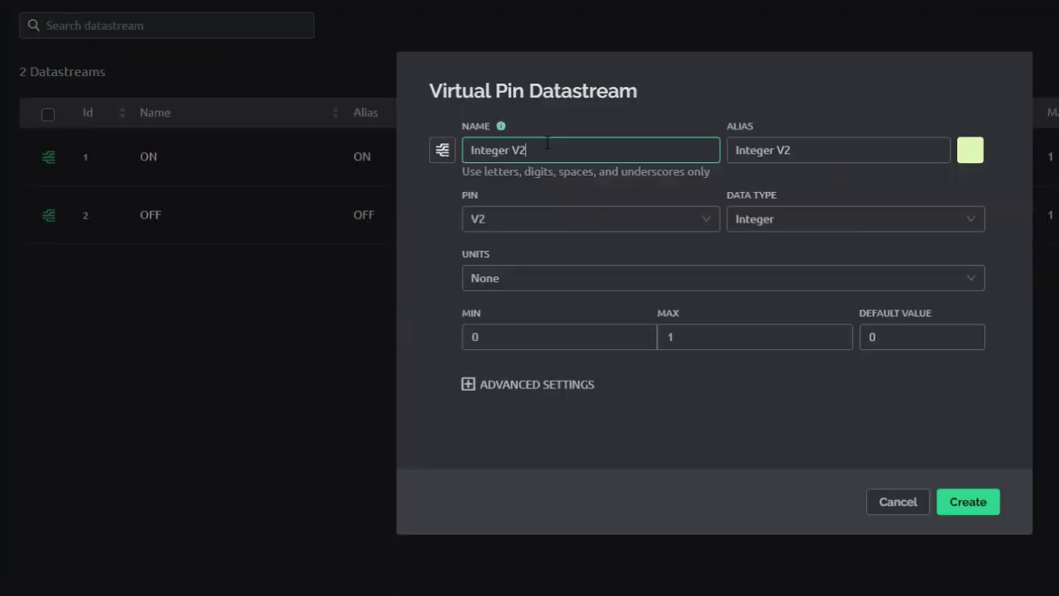
triple_click(547, 143)
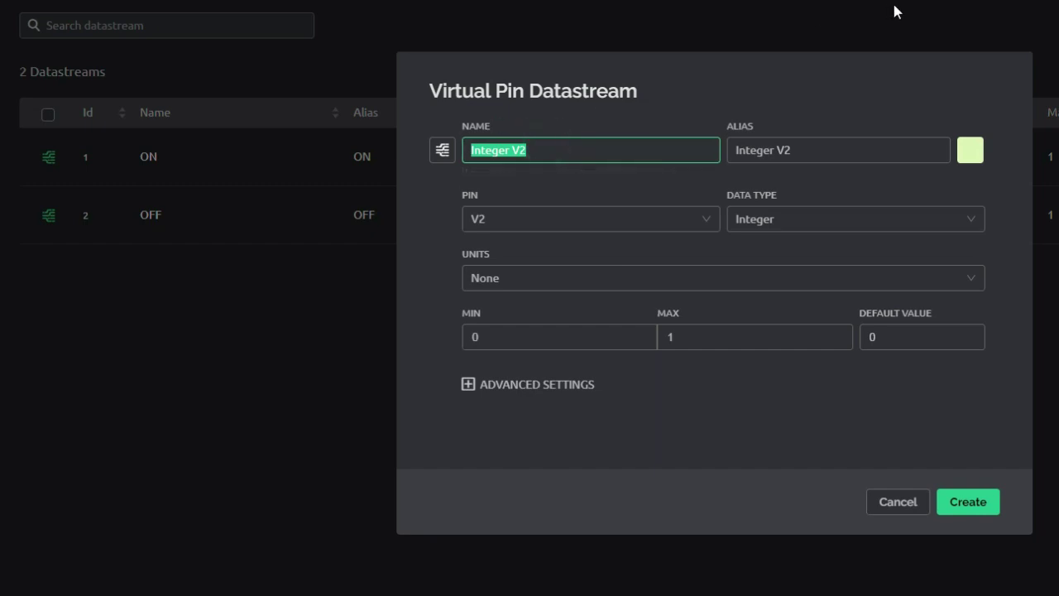
type("Pump")
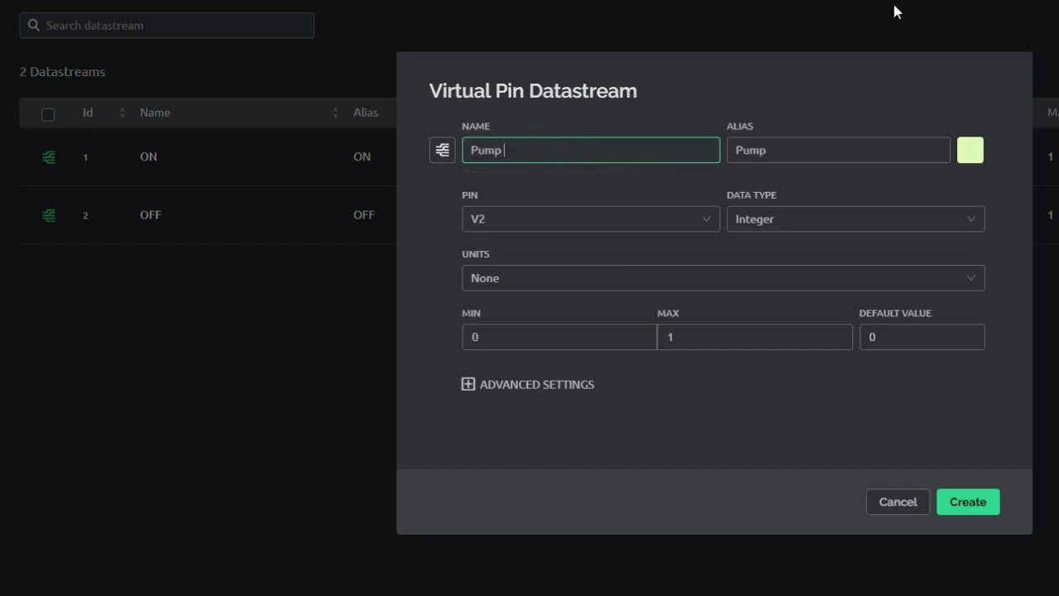
type(" LED")
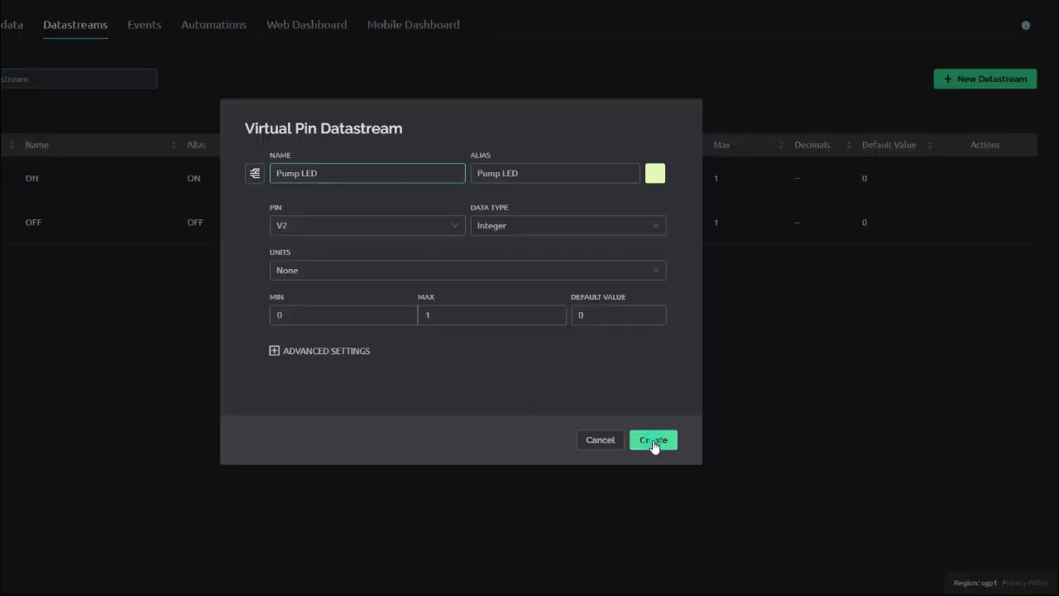
left_click(966, 503)
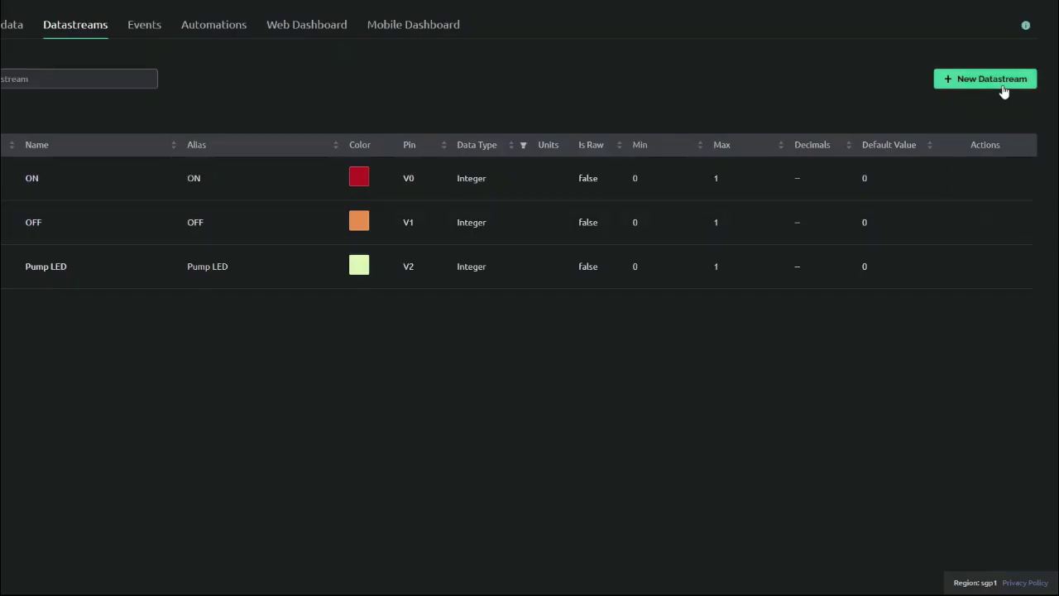
Add a virtual pin datastream named 'Moisture LED' on V3
left_click(973, 86)
left_click(964, 141)
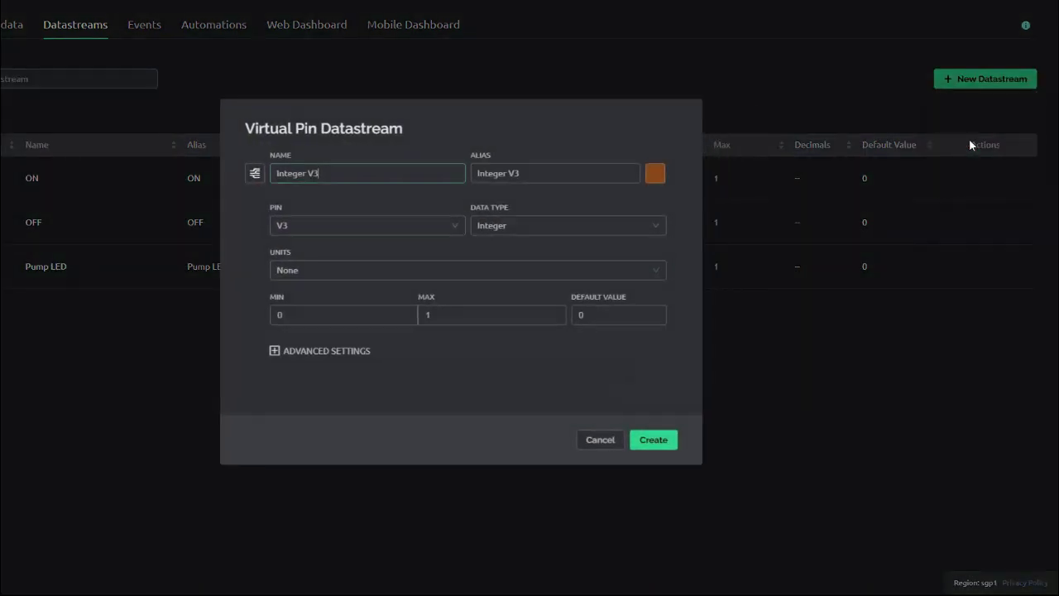
left_click_drag(402, 171, 255, 170)
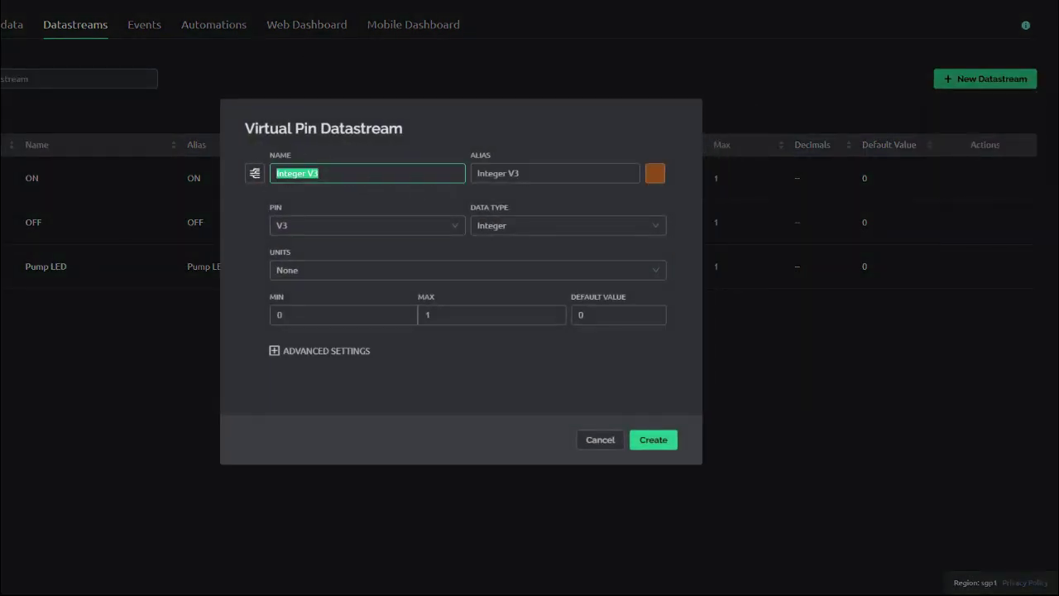
type("Moist")
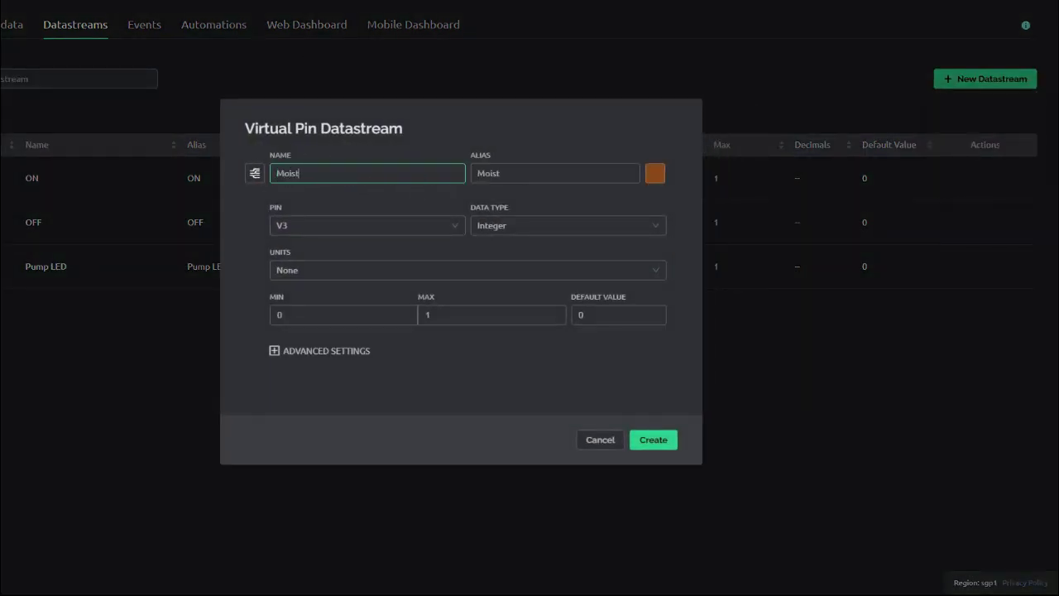
type("ure LED")
left_click(653, 441)
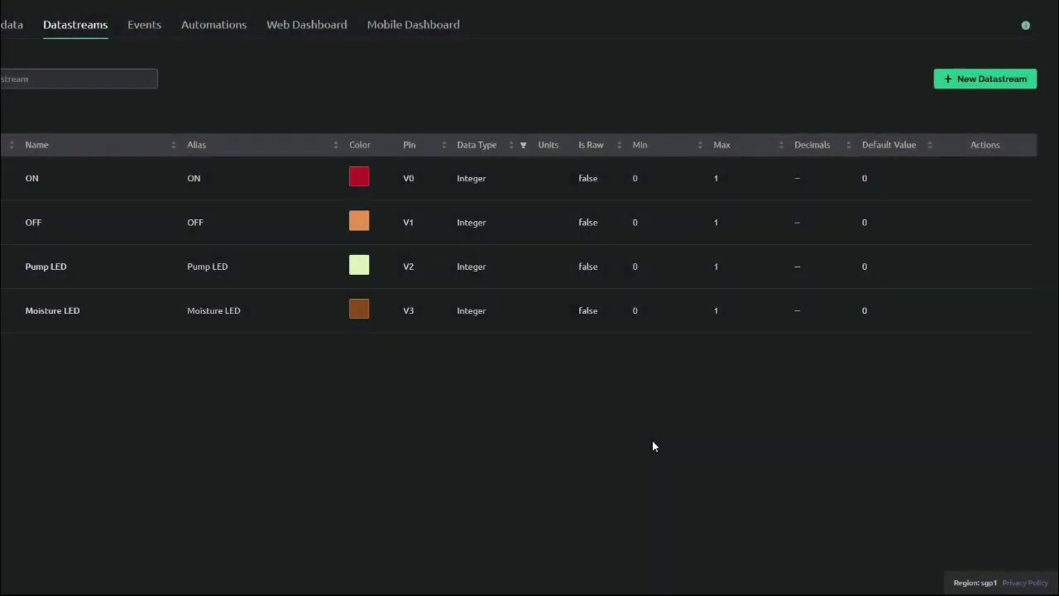
Add a virtual pin datastream named 'Rain LED' on V4
left_click(987, 83)
left_click(964, 142)
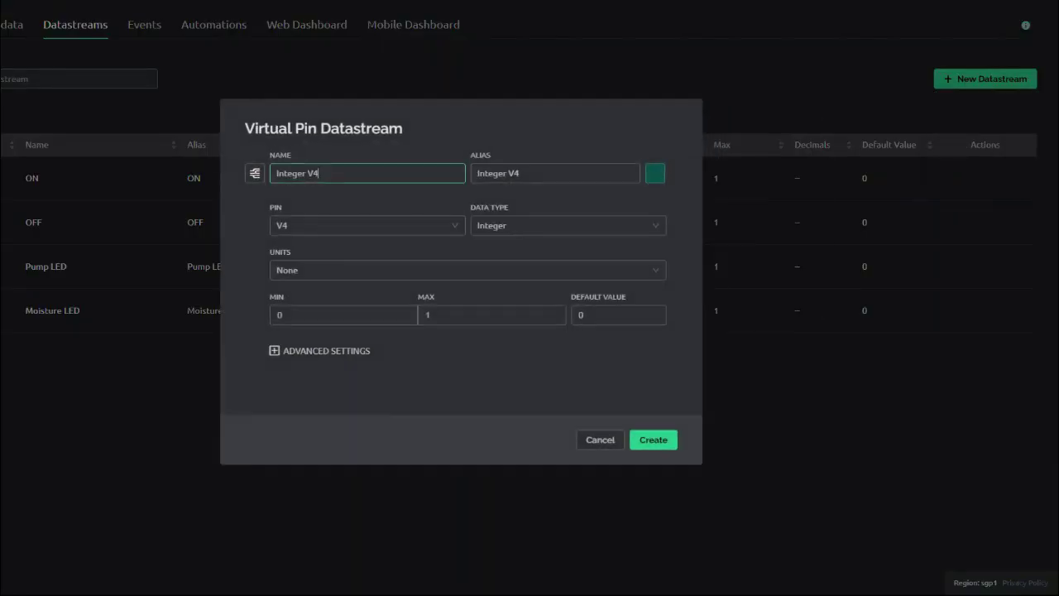
triple_click(323, 173)
type("Rain LED")
left_click(653, 442)
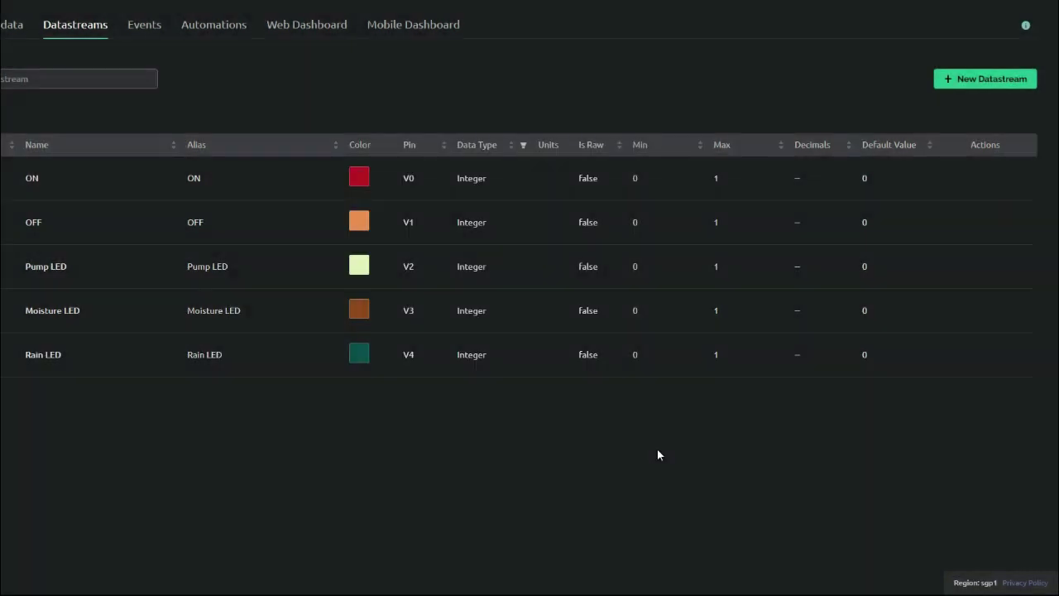
Start a V5 datastream named 'Humidity' as a Double with Percentage (%) units
left_click(977, 80)
left_click(967, 142)
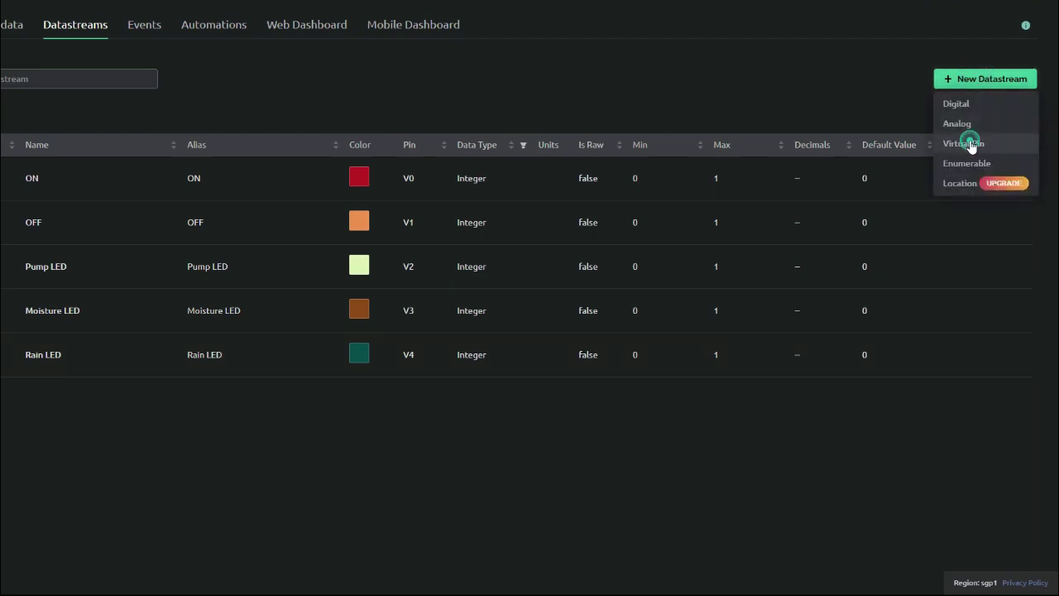
left_click_drag(342, 173, 258, 175)
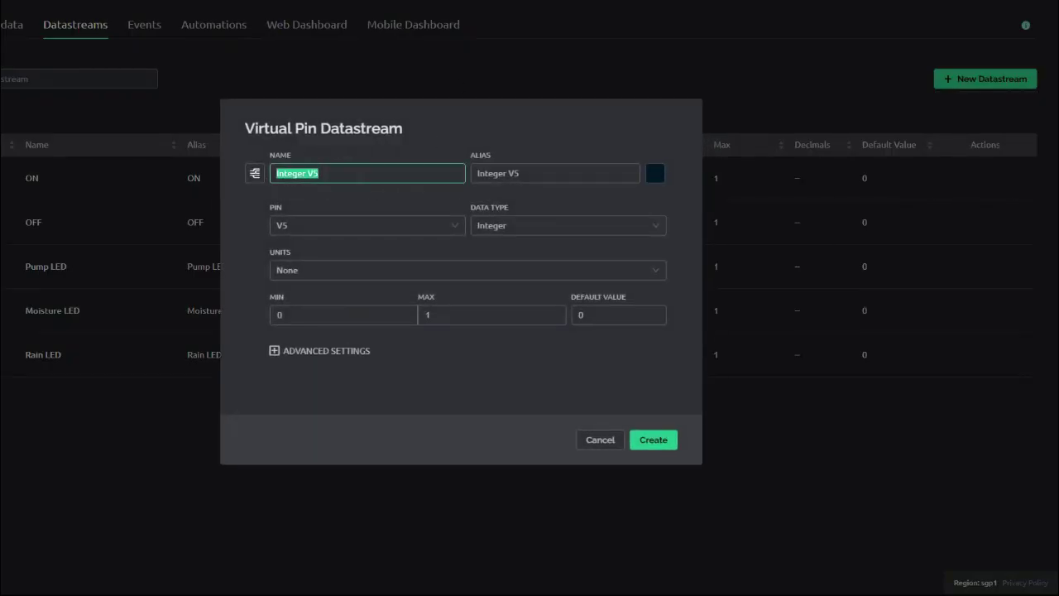
type("Humidi")
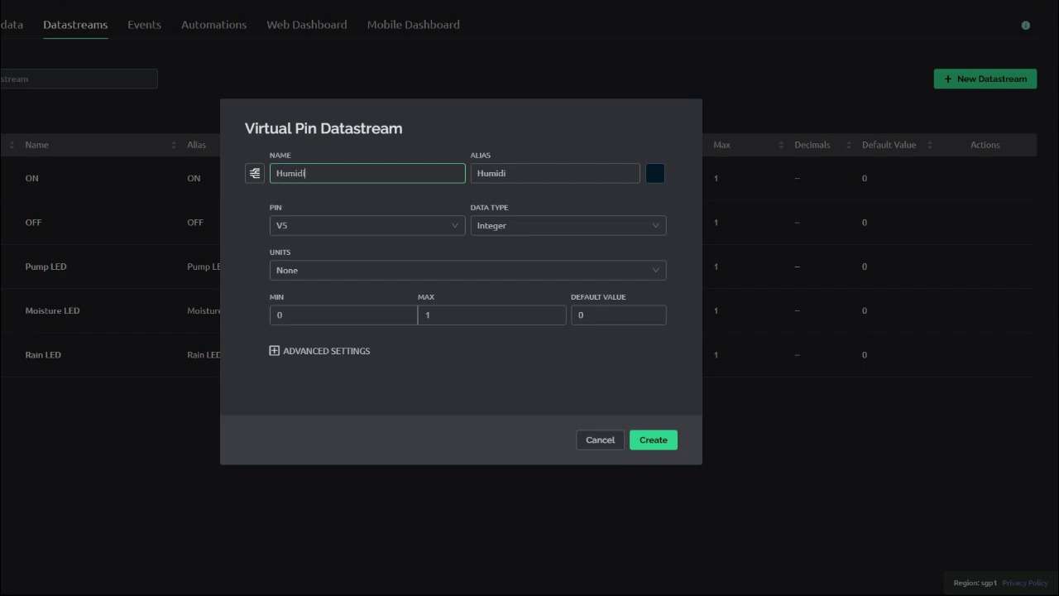
type("ty")
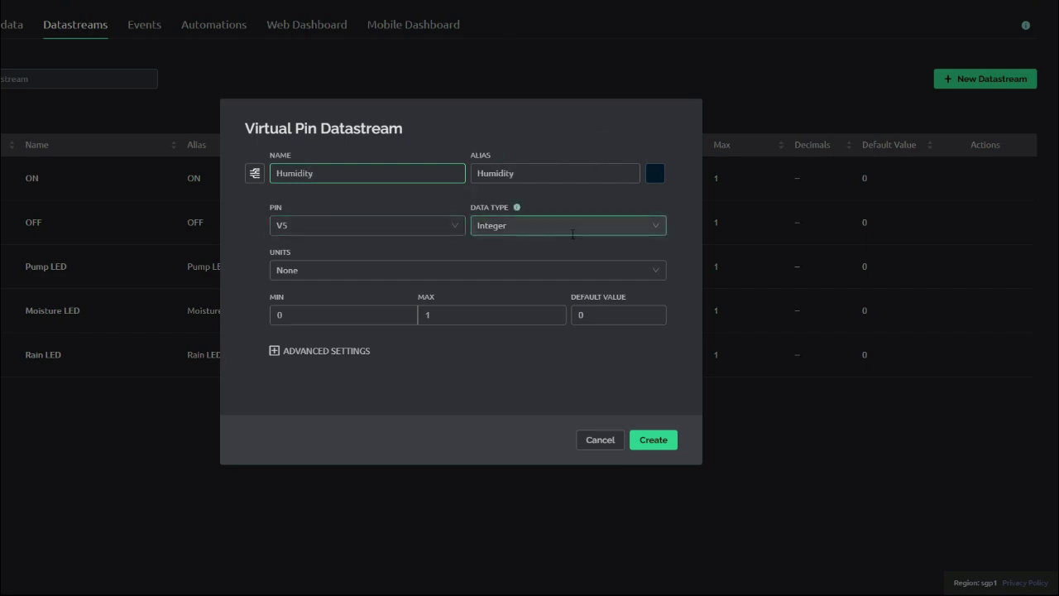
left_click(660, 225)
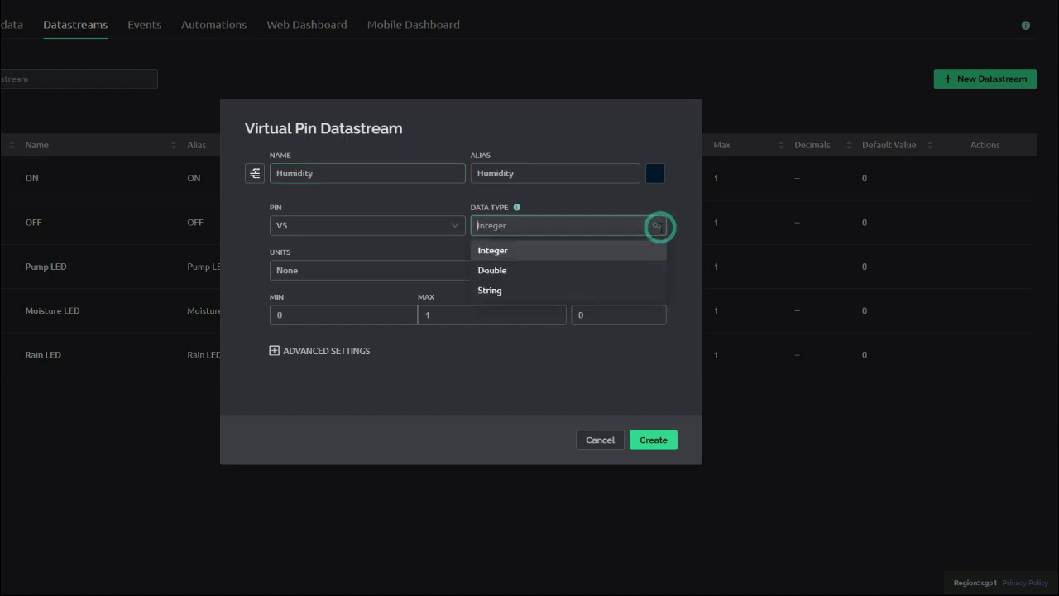
left_click(507, 270)
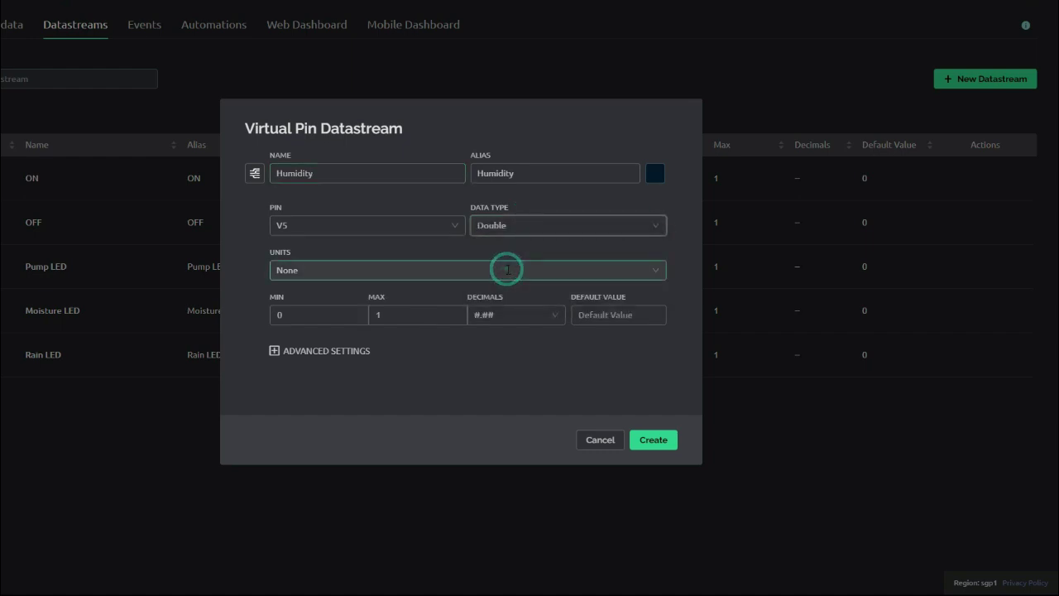
left_click(652, 269)
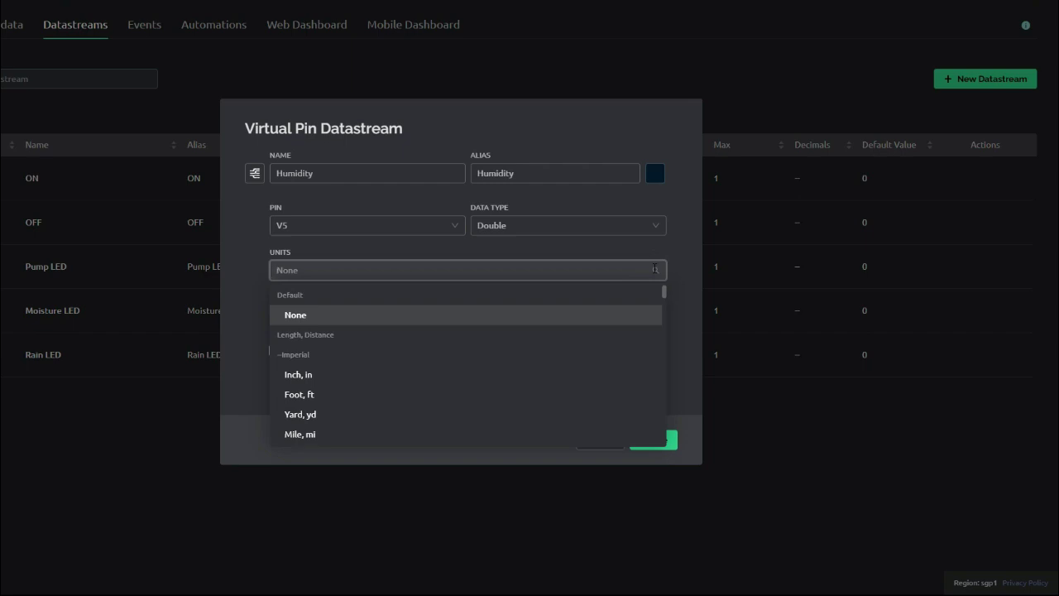
type("%")
left_click(525, 316)
Give Humidity whole-number decimals, max 100 and a light blue colour, then save it
left_click(555, 315)
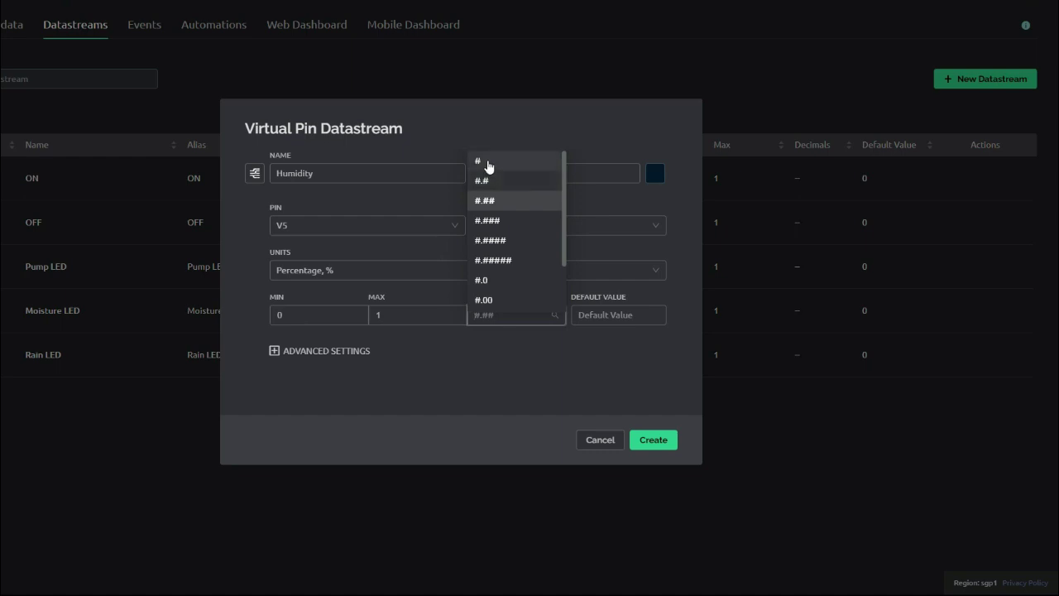
left_click(502, 182)
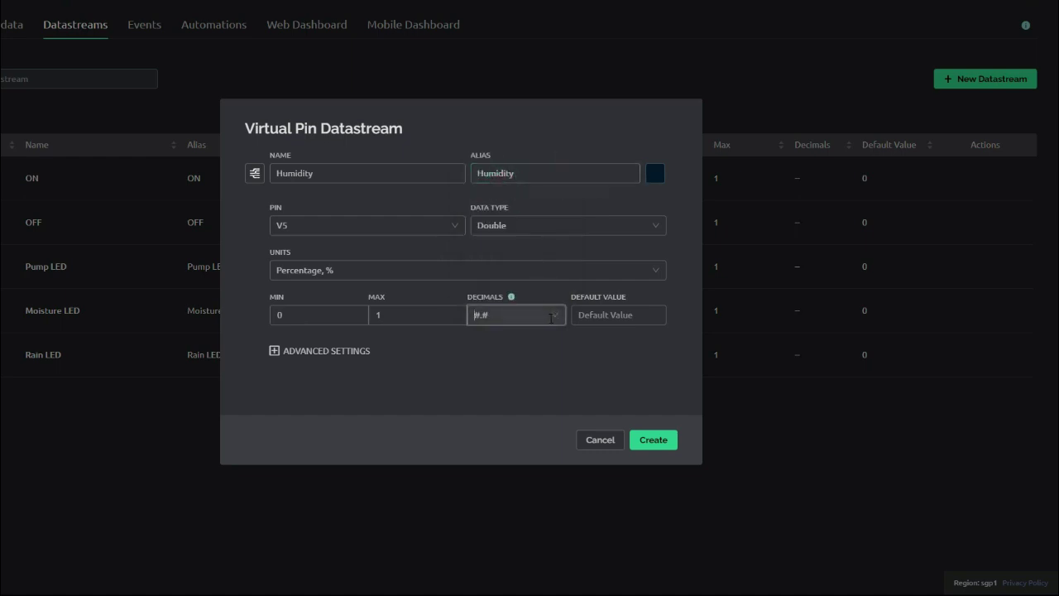
left_click(513, 315)
left_click(488, 161)
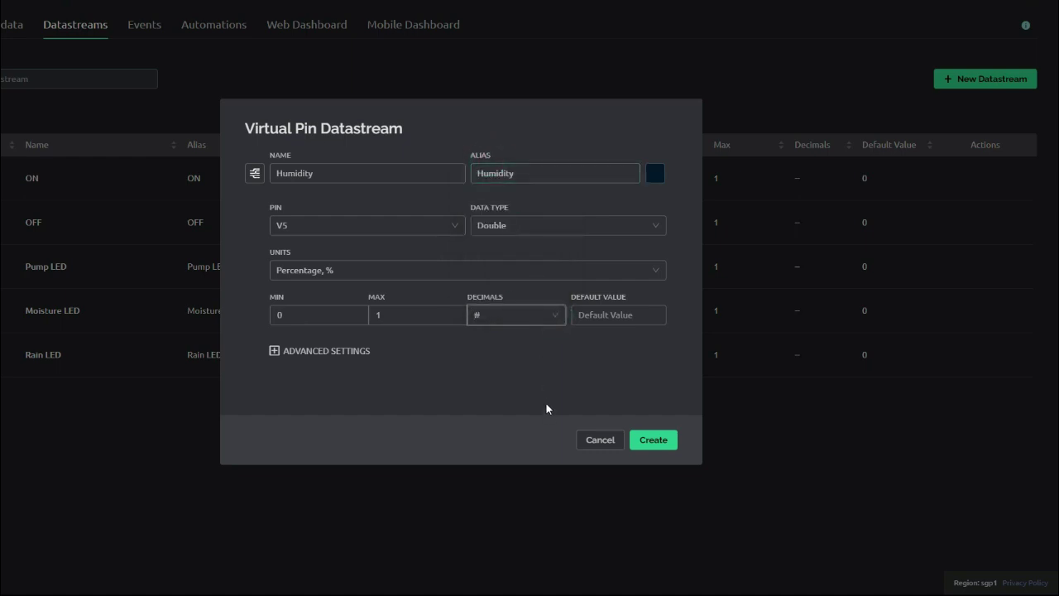
left_click(539, 378)
left_click(278, 319)
left_click(396, 317)
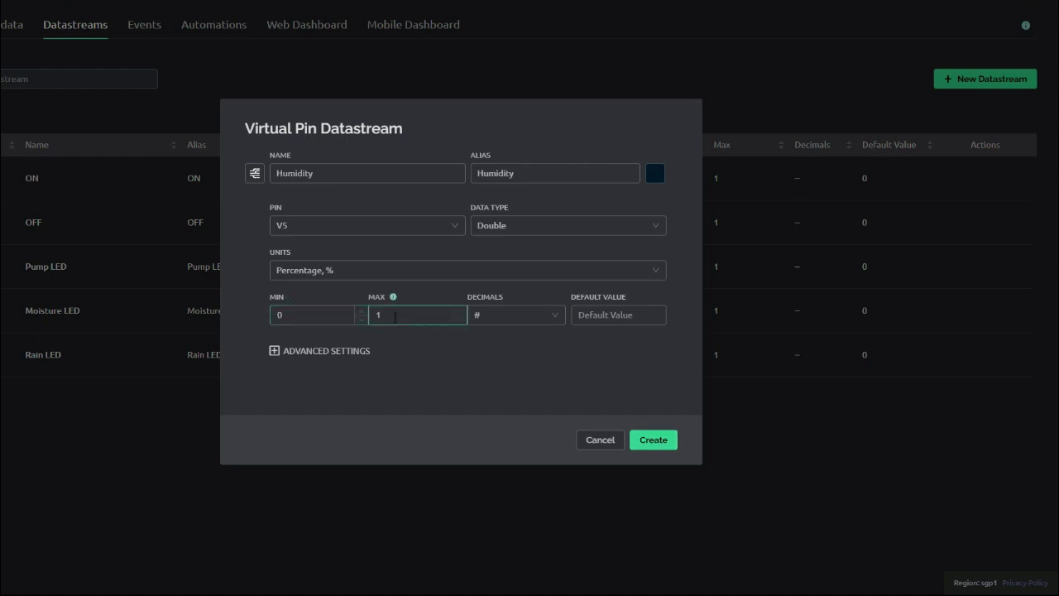
left_click(451, 402)
left_click(654, 177)
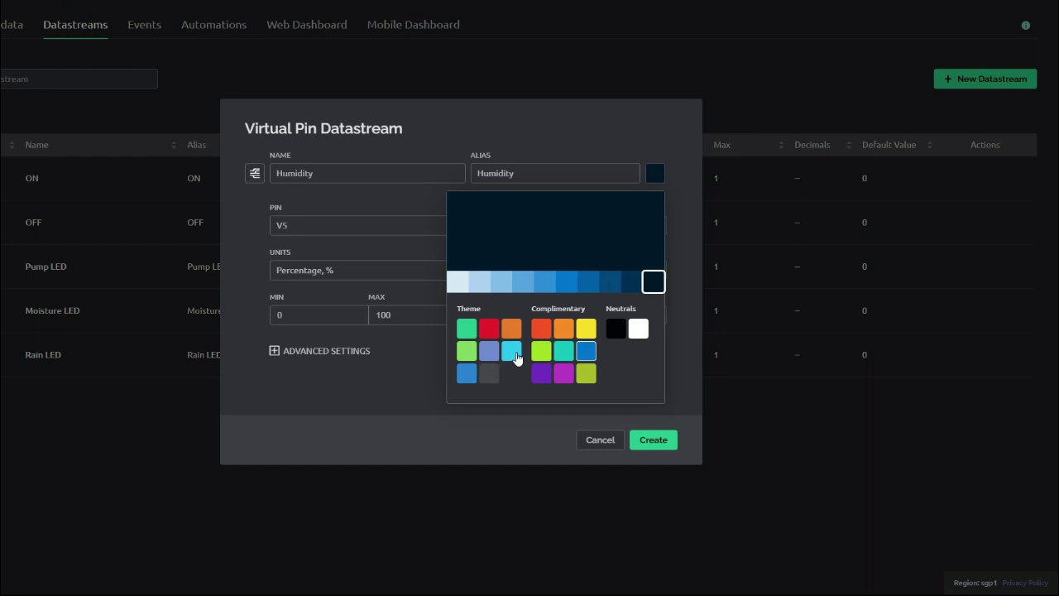
left_click(589, 284)
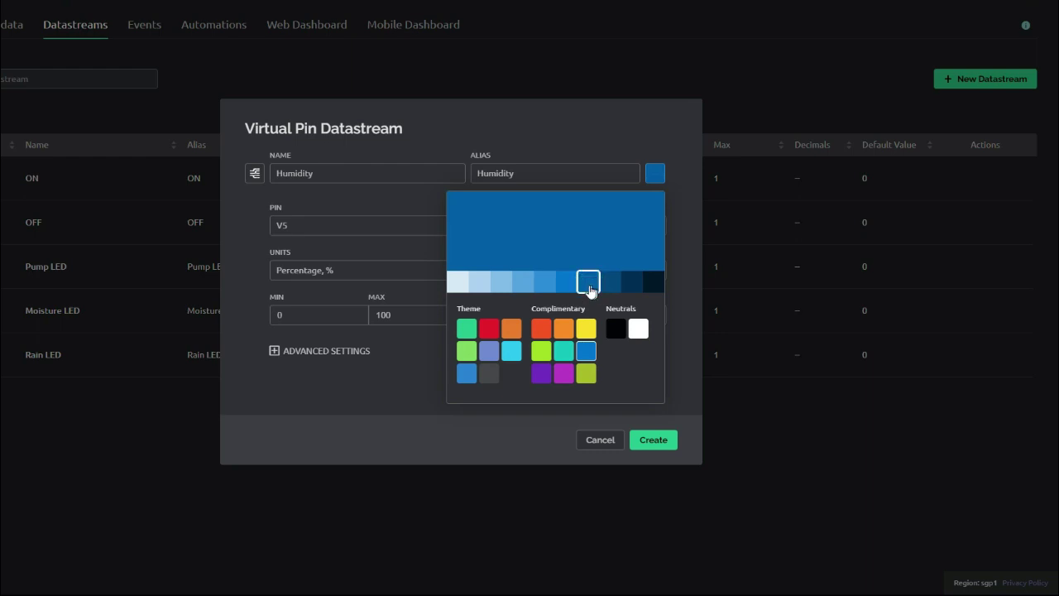
left_click(546, 285)
left_click(662, 440)
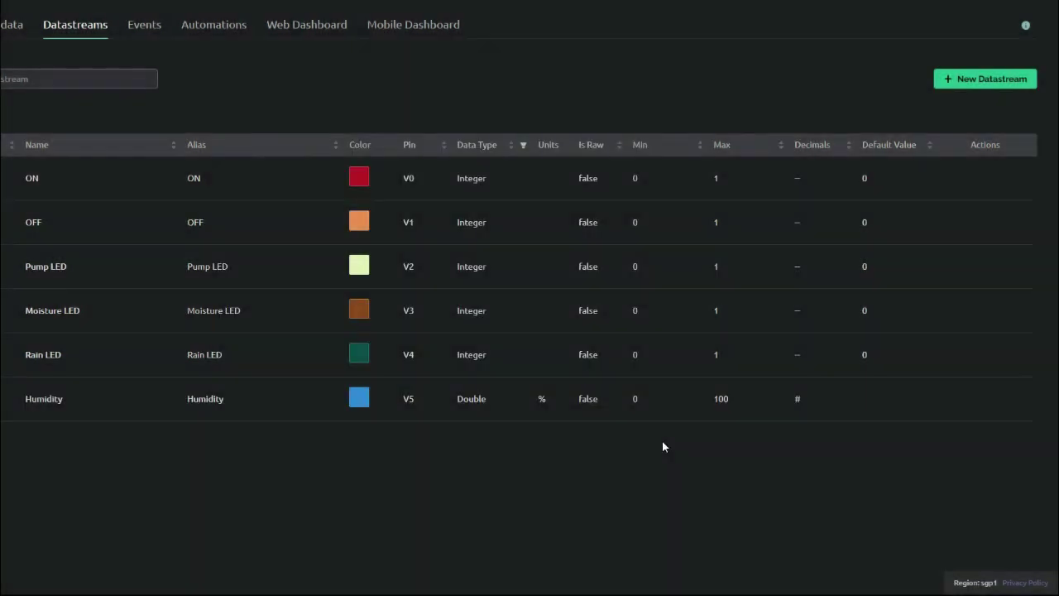
Start a V6 virtual pin datastream named 'Temperature' with Double data type
left_click(981, 83)
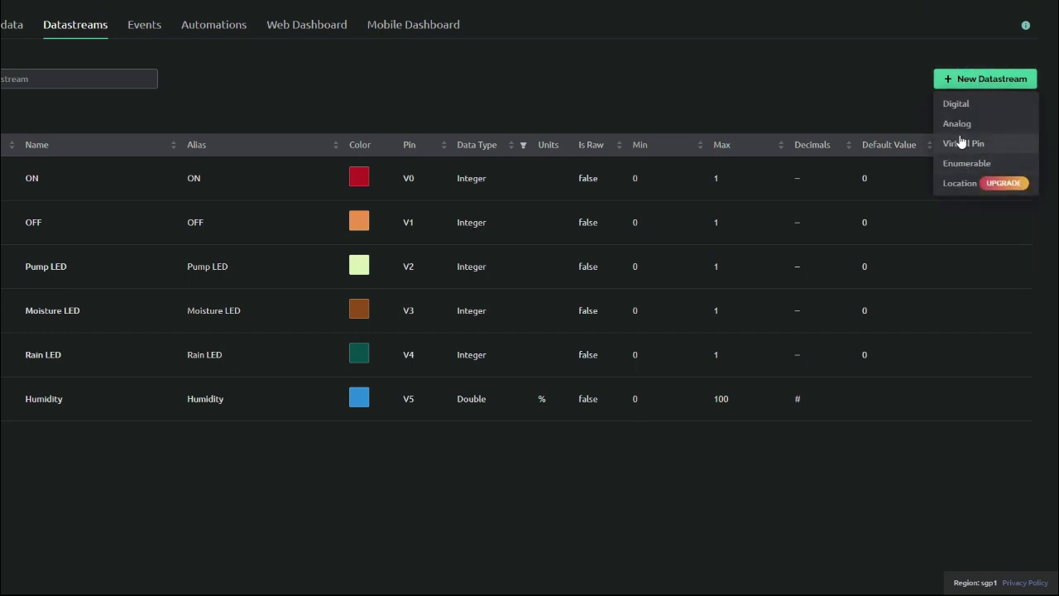
left_click(963, 142)
triple_click(348, 176)
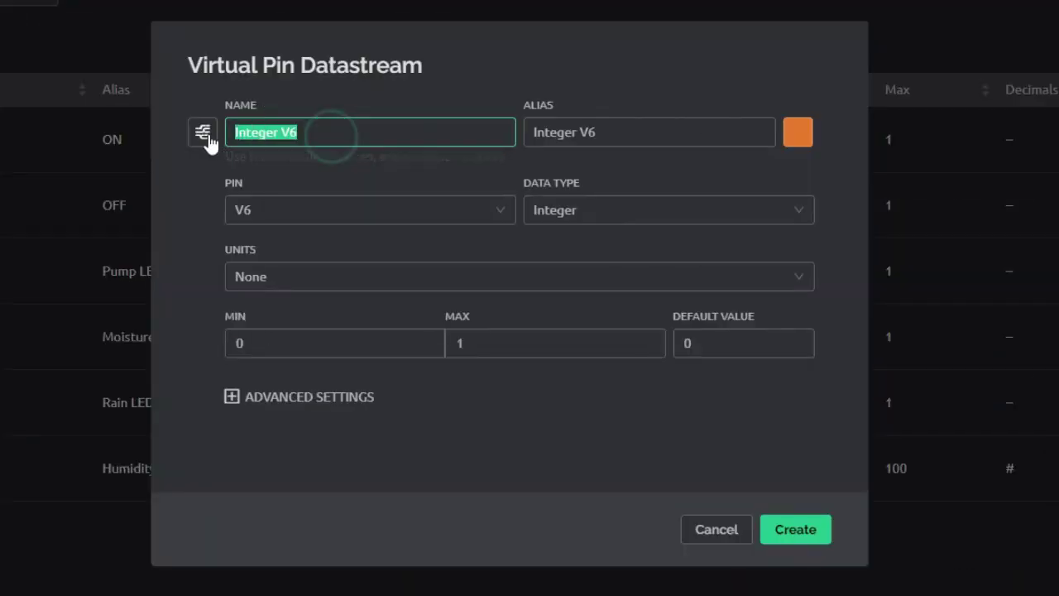
type("Temperature")
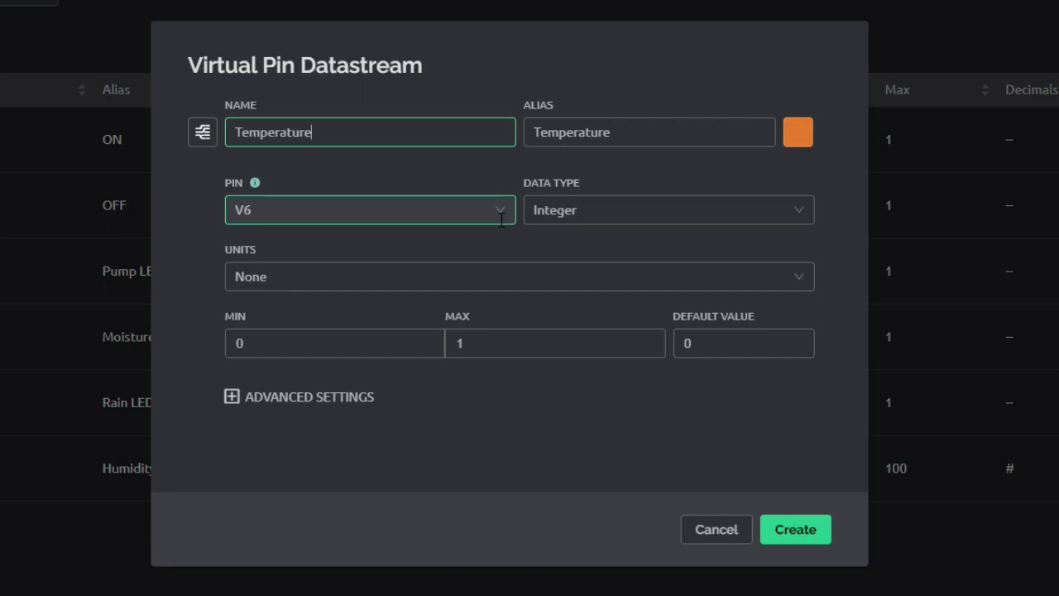
left_click(803, 210)
left_click(561, 278)
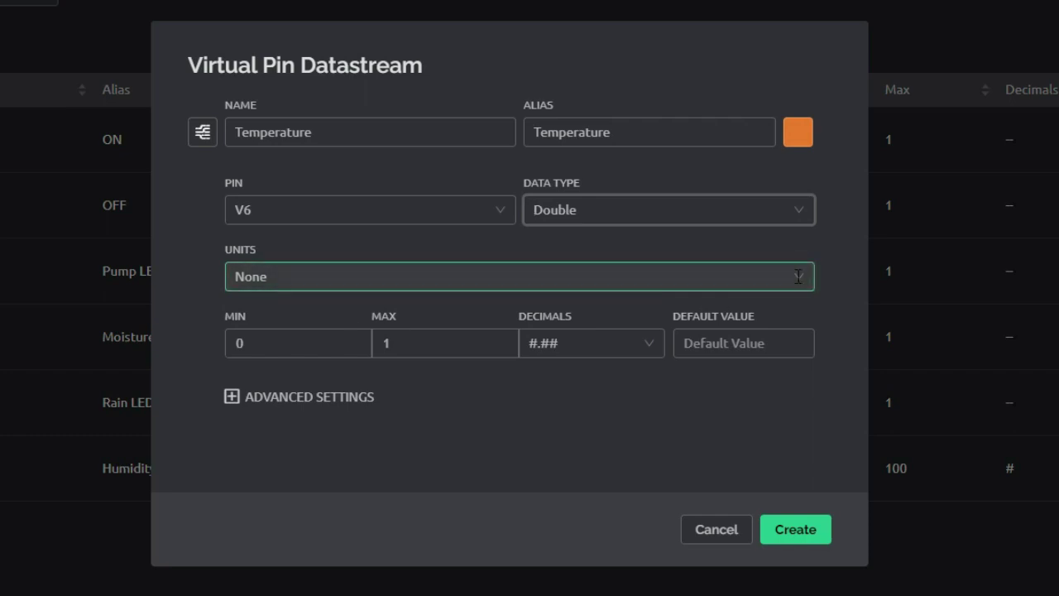
Give Temperature Celsius (°C) units, max 100 and #.# decimals, then create it
left_click(699, 278)
scroll(338, 450, "down", 3)
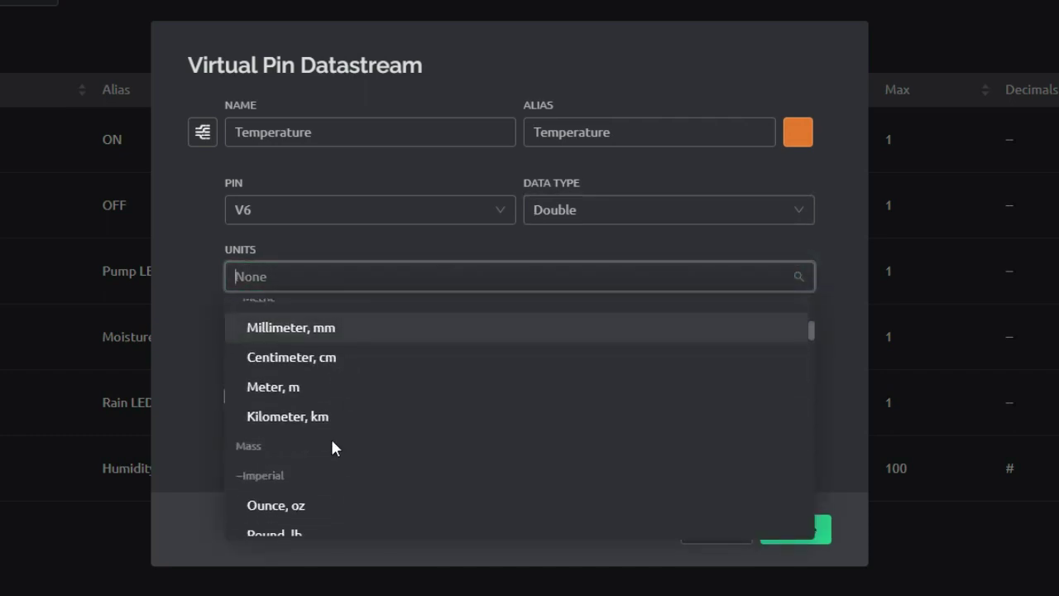
scroll(331, 447, "down", 5)
scroll(323, 438, "down", 10)
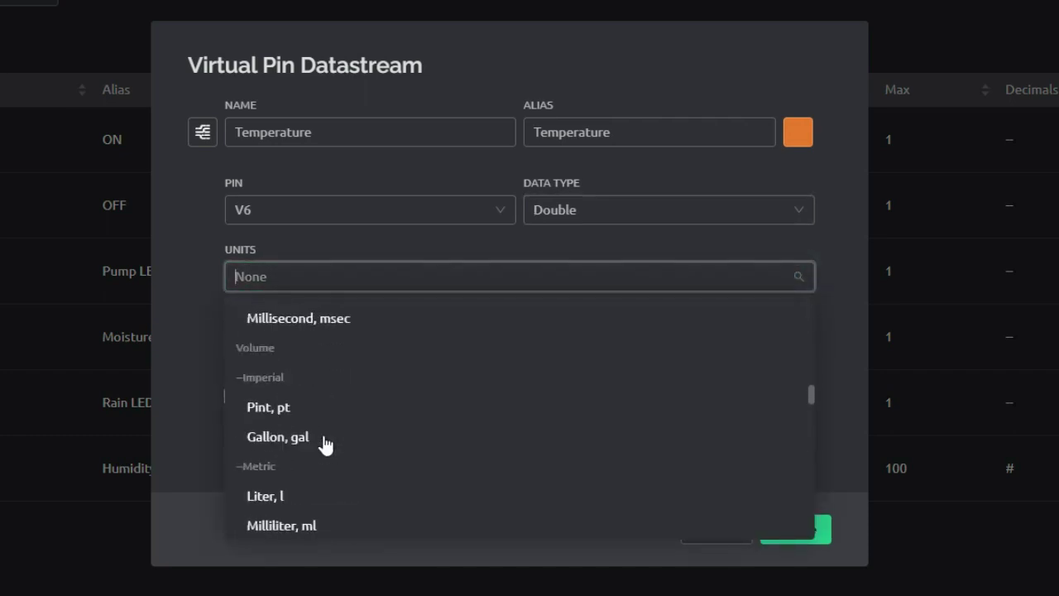
scroll(306, 441, "up", 4)
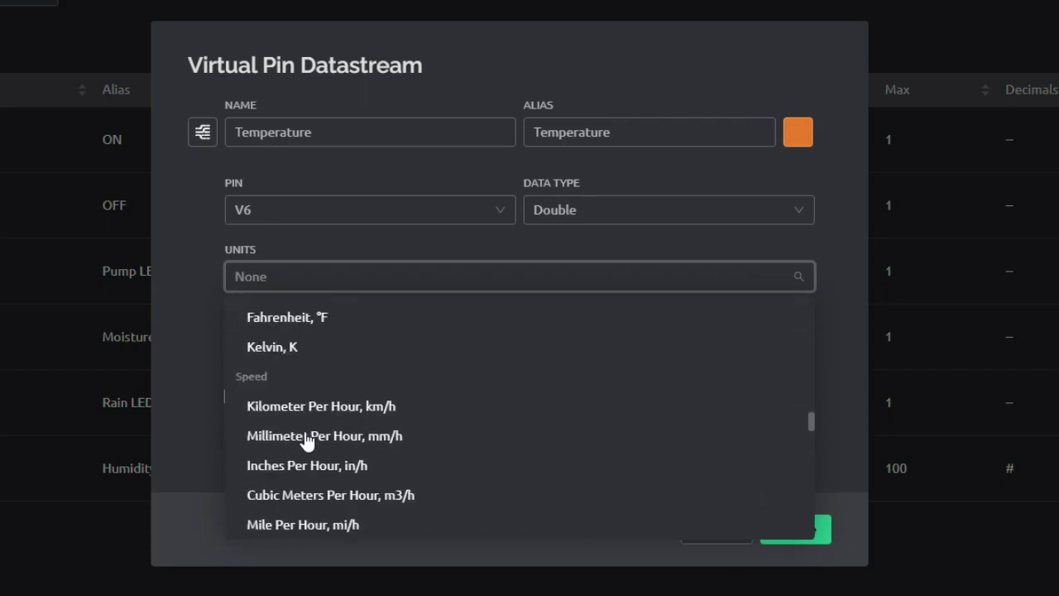
left_click(279, 383)
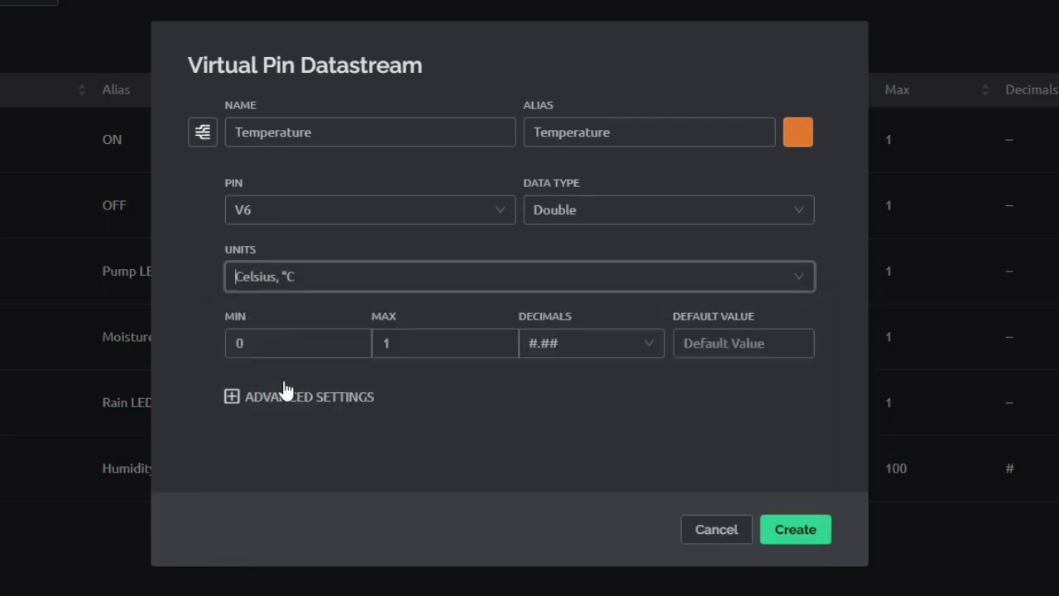
left_click(428, 346)
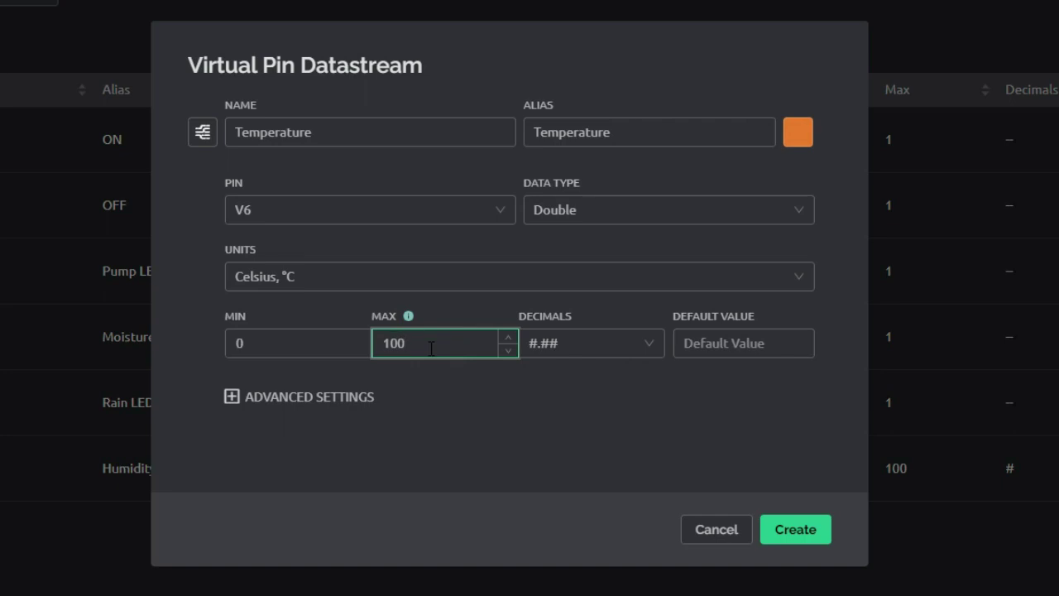
left_click(649, 346)
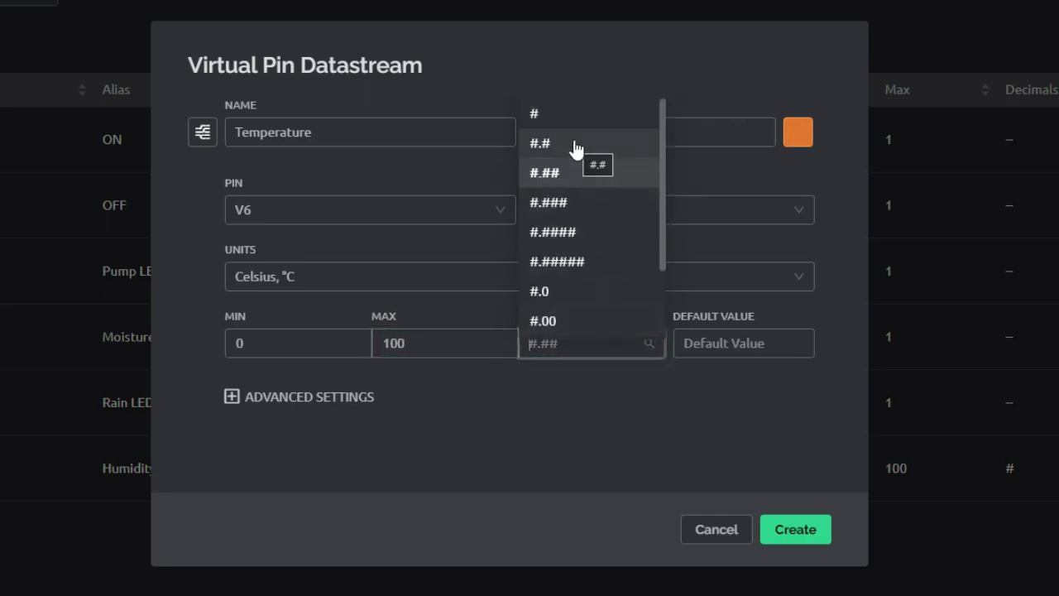
left_click(576, 146)
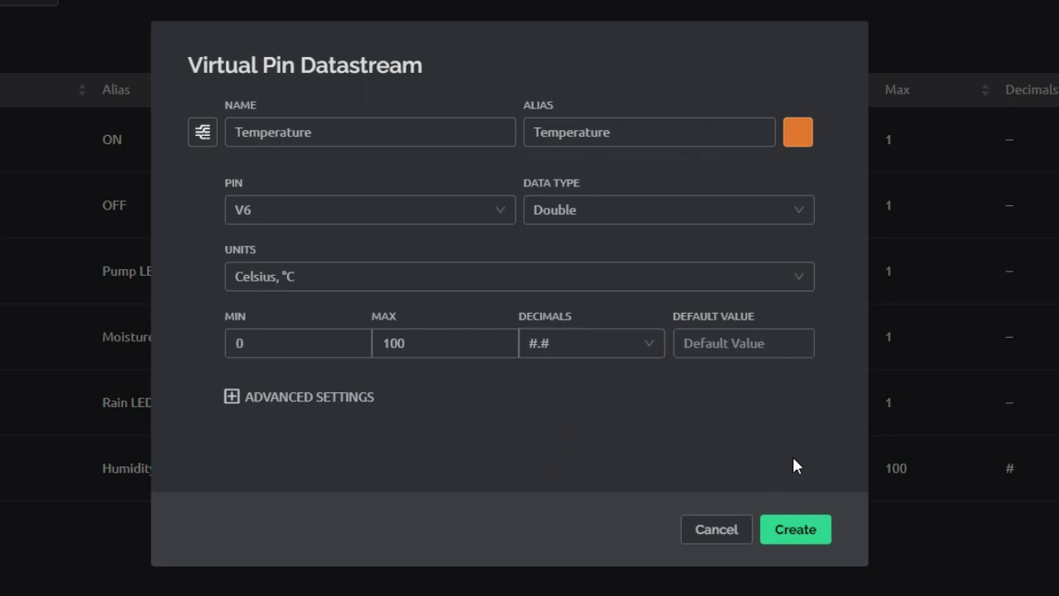
left_click(728, 342)
left_click(796, 534)
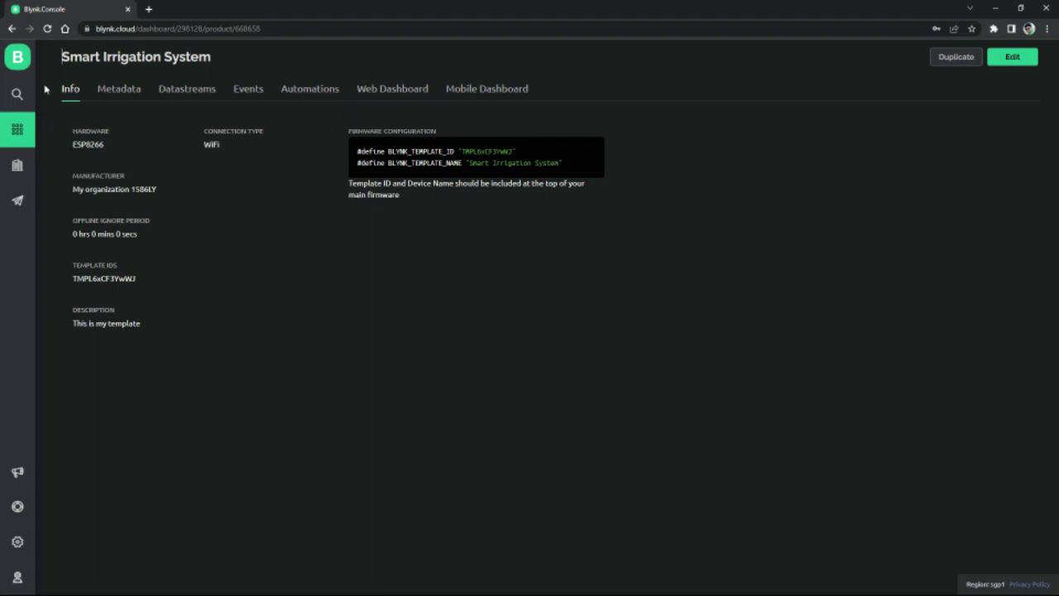
Create a device from the Smart Irrigation System template, keeping its auto-filled name
left_click(17, 94)
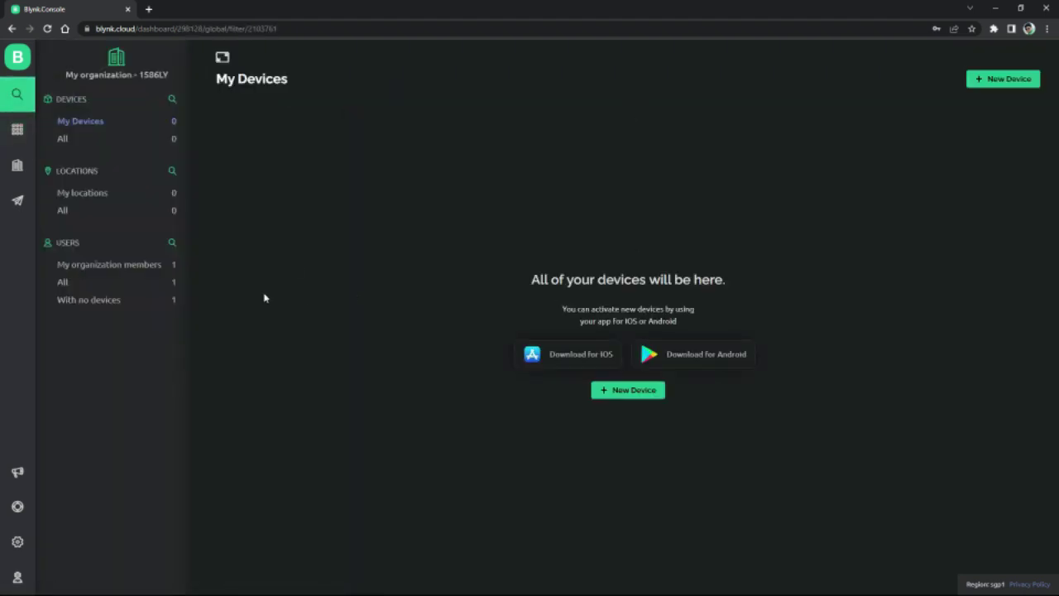
left_click(612, 390)
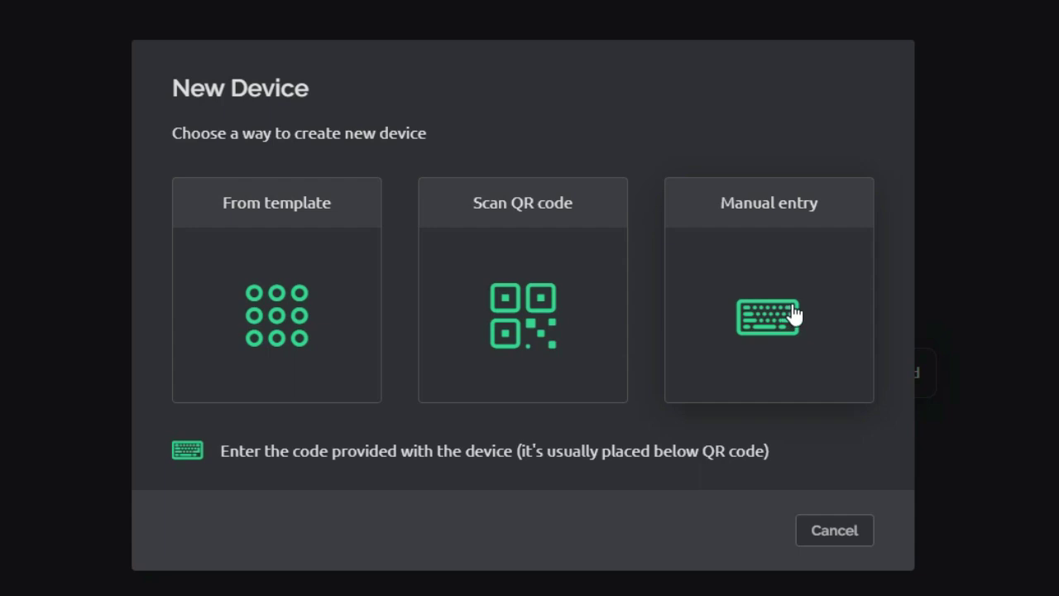
left_click(276, 299)
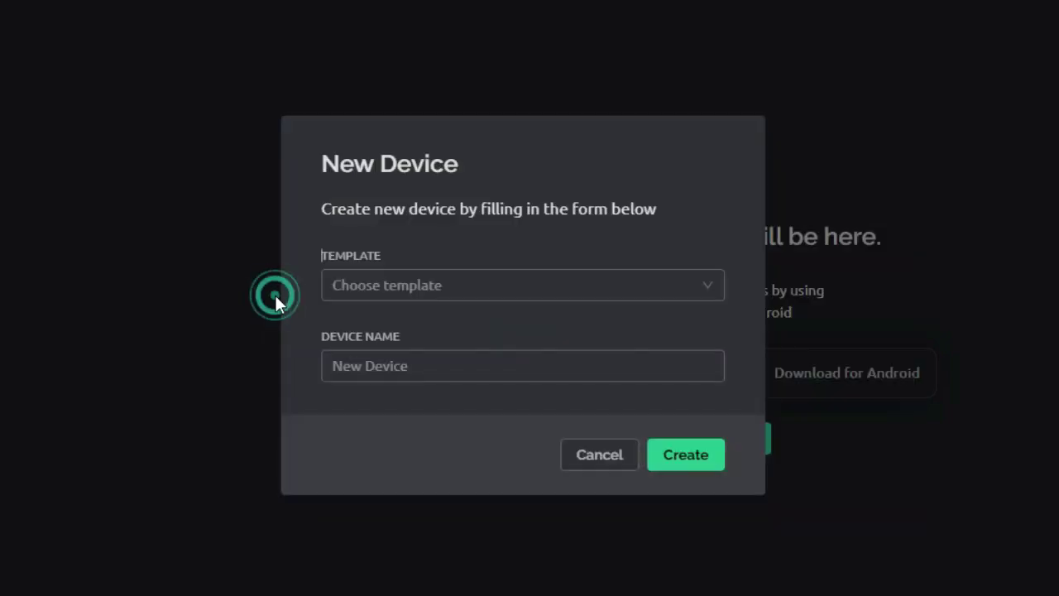
left_click(713, 286)
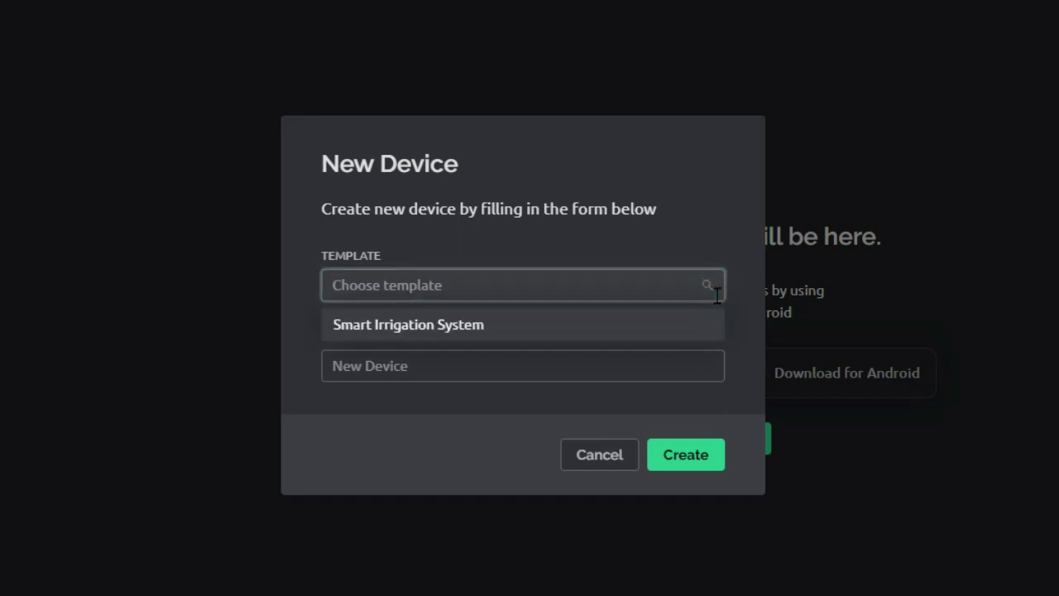
left_click(455, 321)
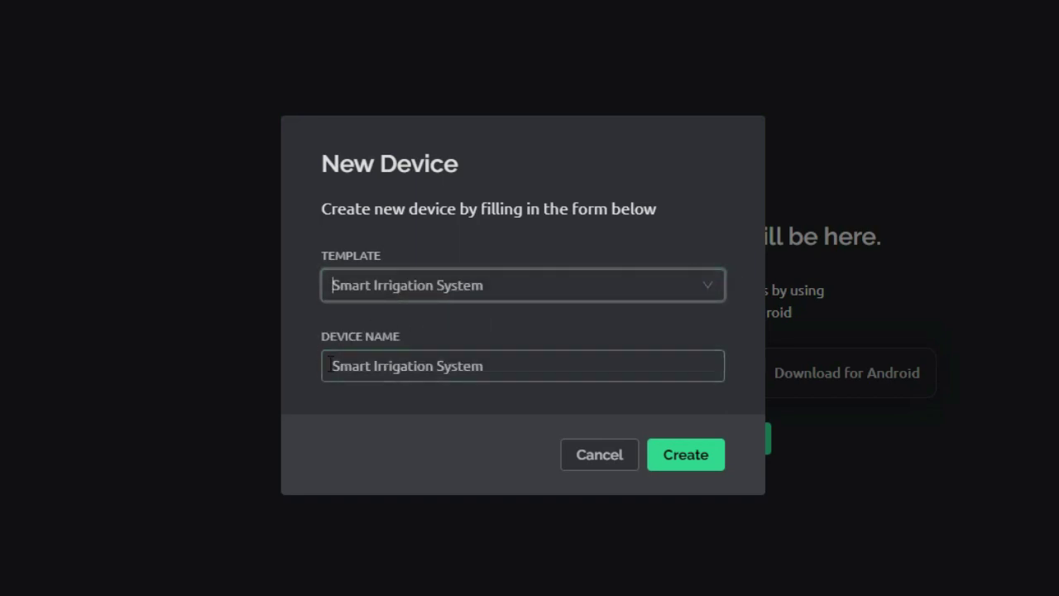
left_click(425, 369)
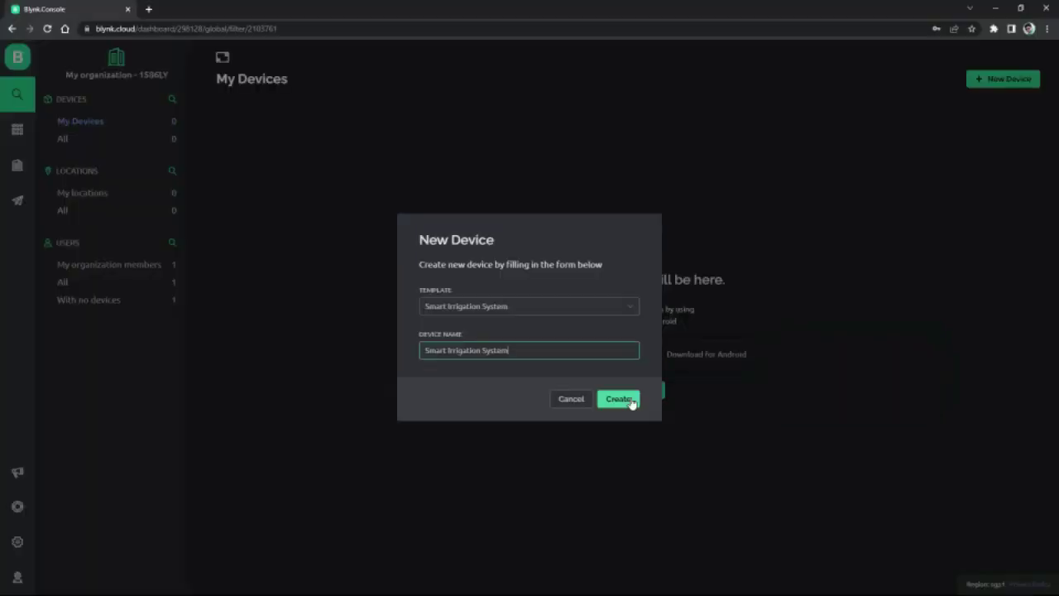
left_click(632, 402)
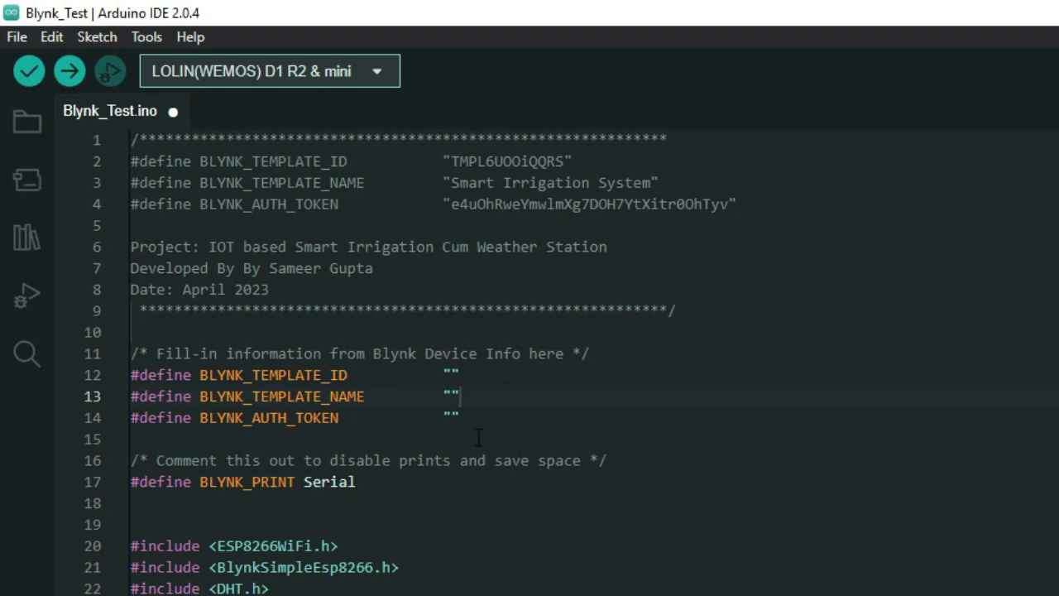
Replace the empty define lines 12–14 with the device's pasted template ID, name and token
left_click(129, 375)
left_click_drag(129, 375, 456, 429)
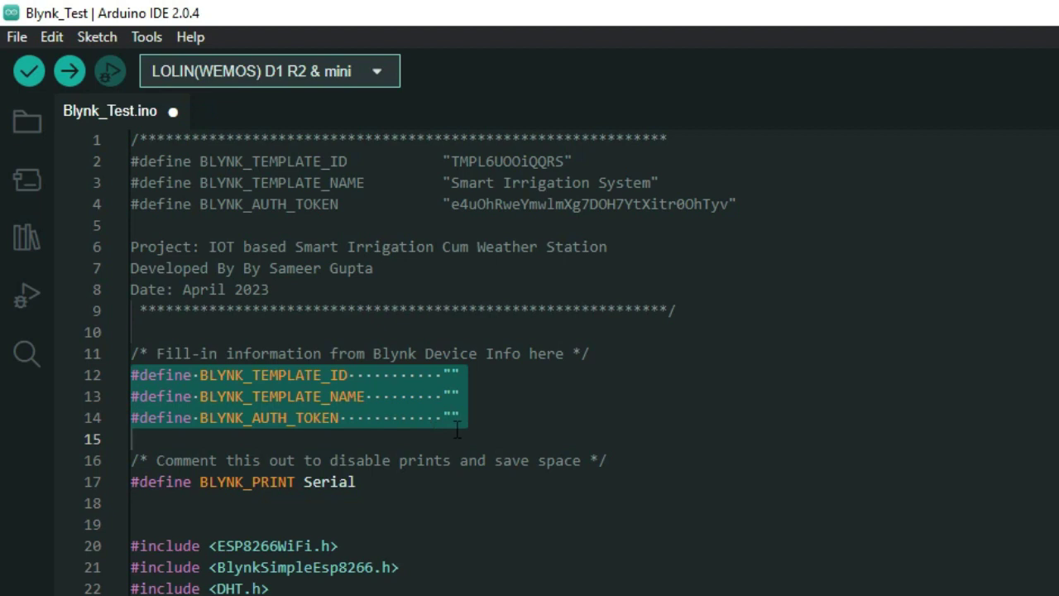
key("BackSpace")
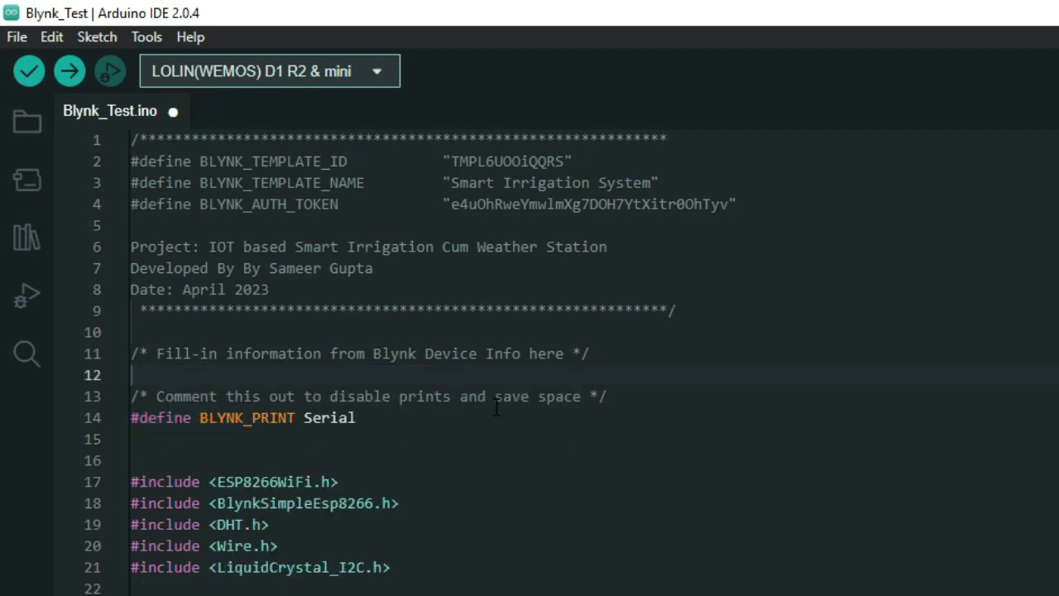
key("ctrl+v")
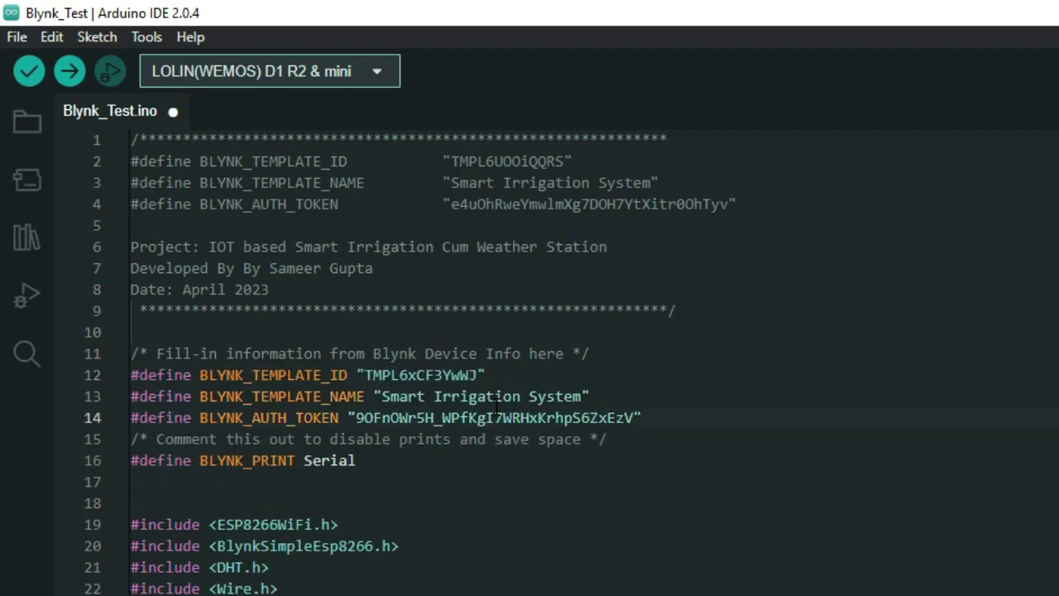
key("Return")
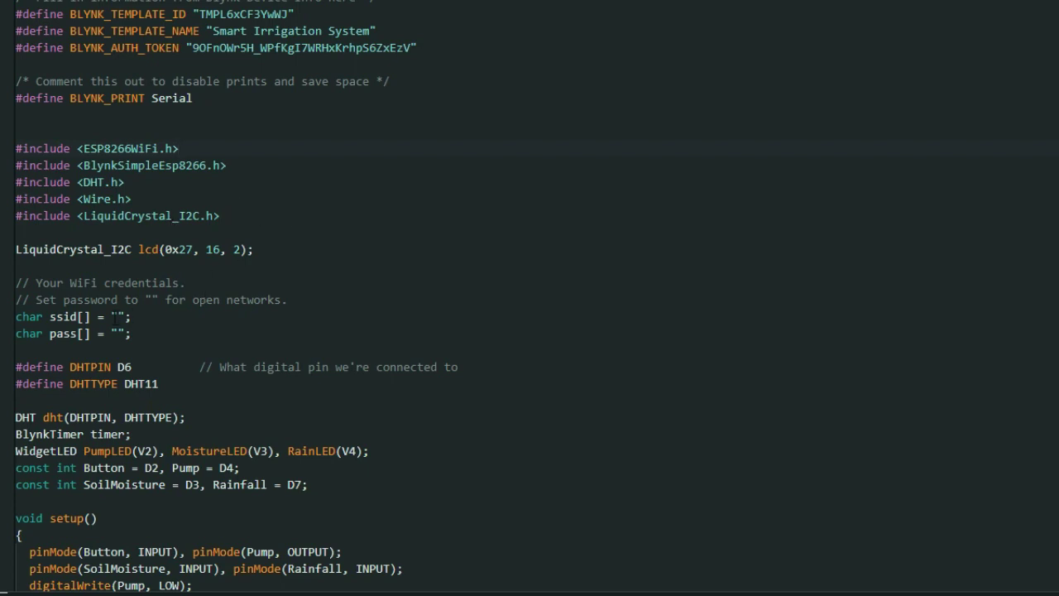
Set the Wi-Fi SSID to 'Kalinga' and enter the Wi-Fi password
left_click(116, 317)
type("Kalinga")
left_click(116, 333)
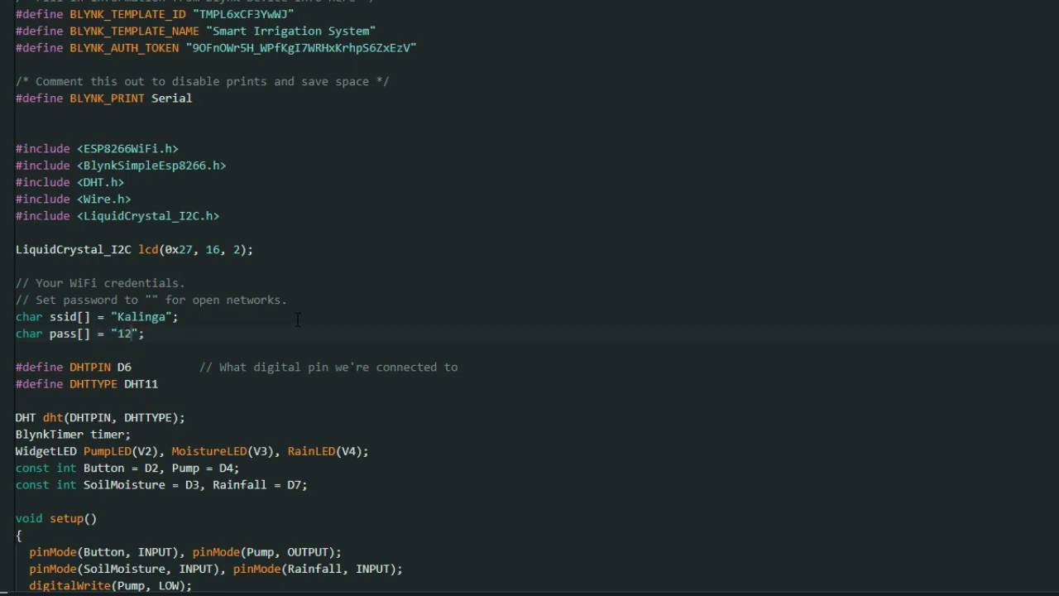
Select LOLIN(WEMOS) D1 R2 & mini as the target board
scroll(331, 331, "down", 15)
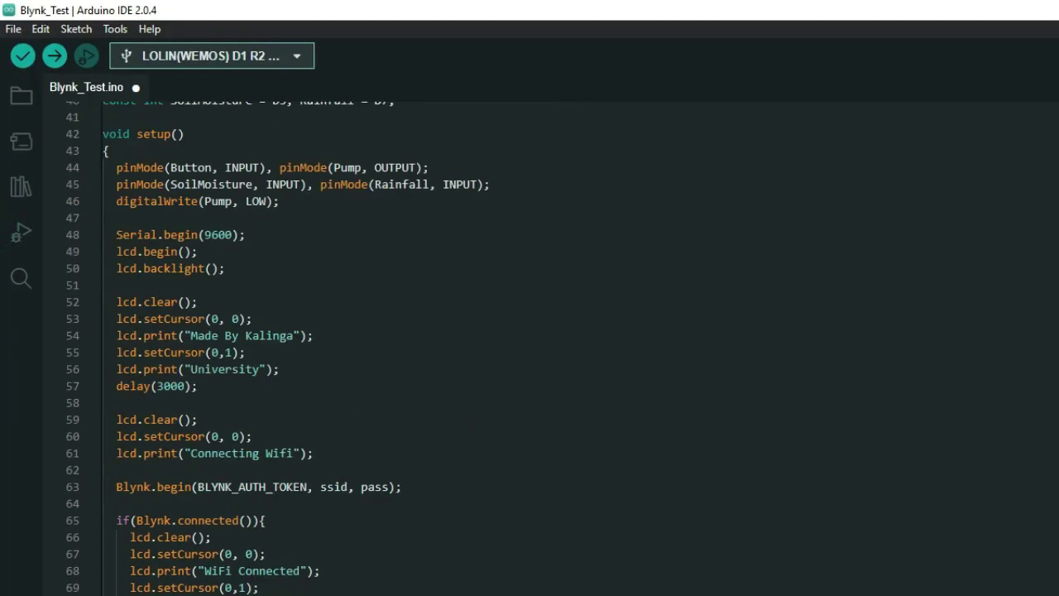
scroll(414, 331, "down", 20)
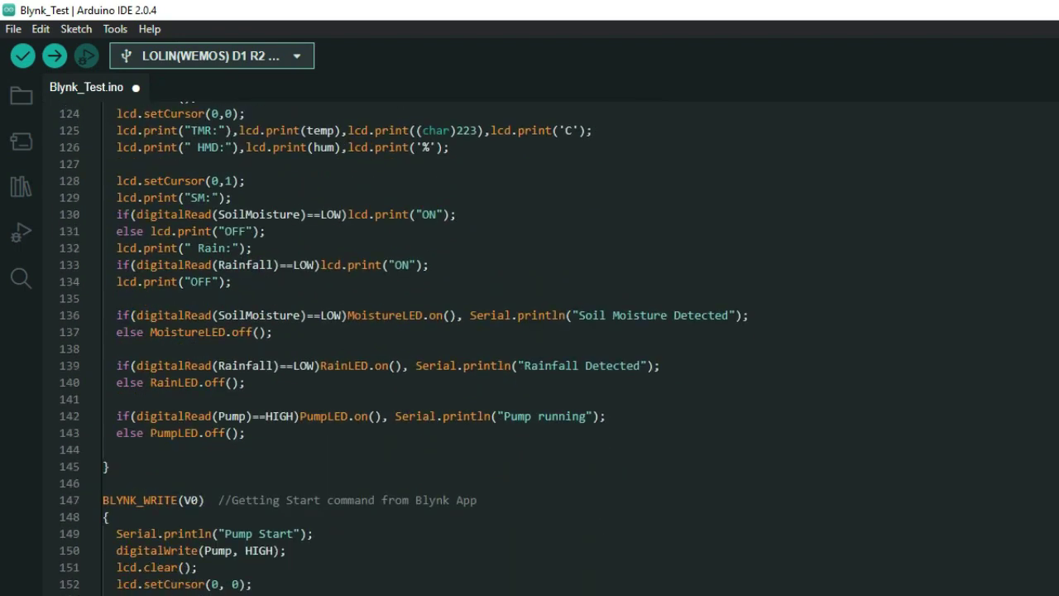
scroll(530, 348, "up", 20)
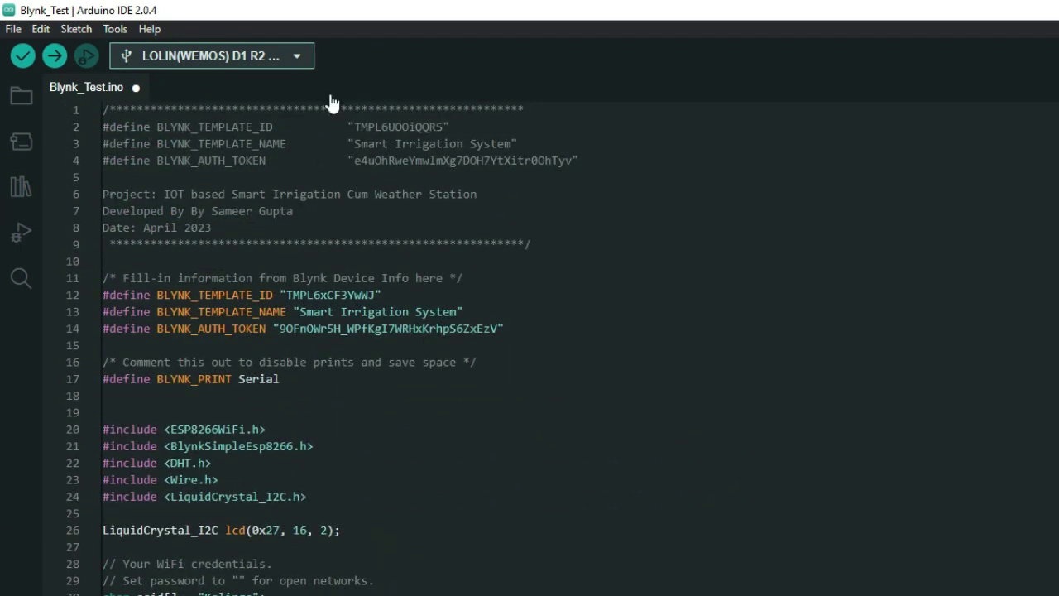
left_click(268, 59)
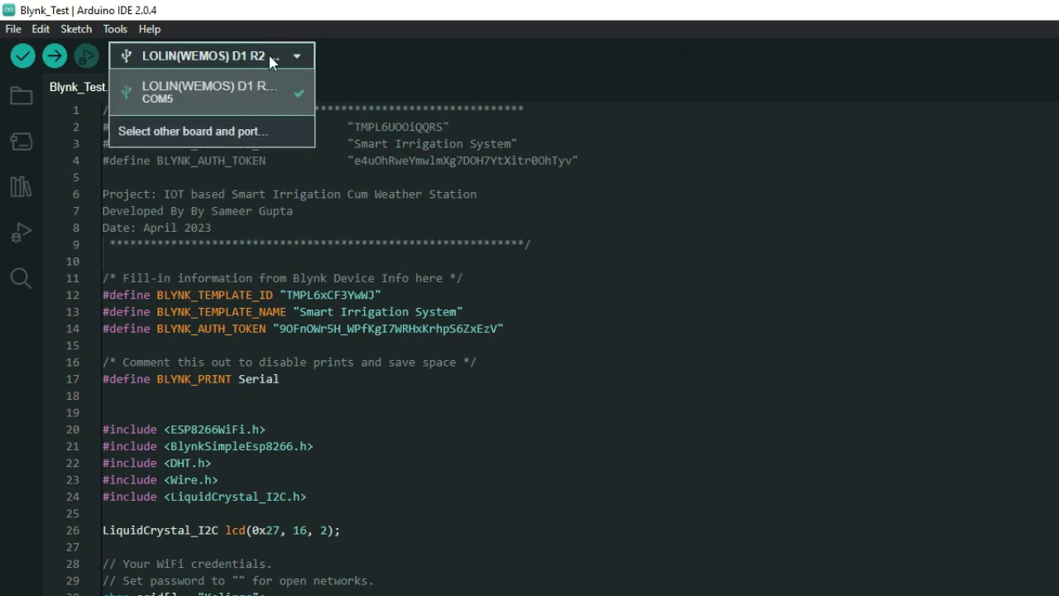
left_click(269, 55)
left_click(115, 29)
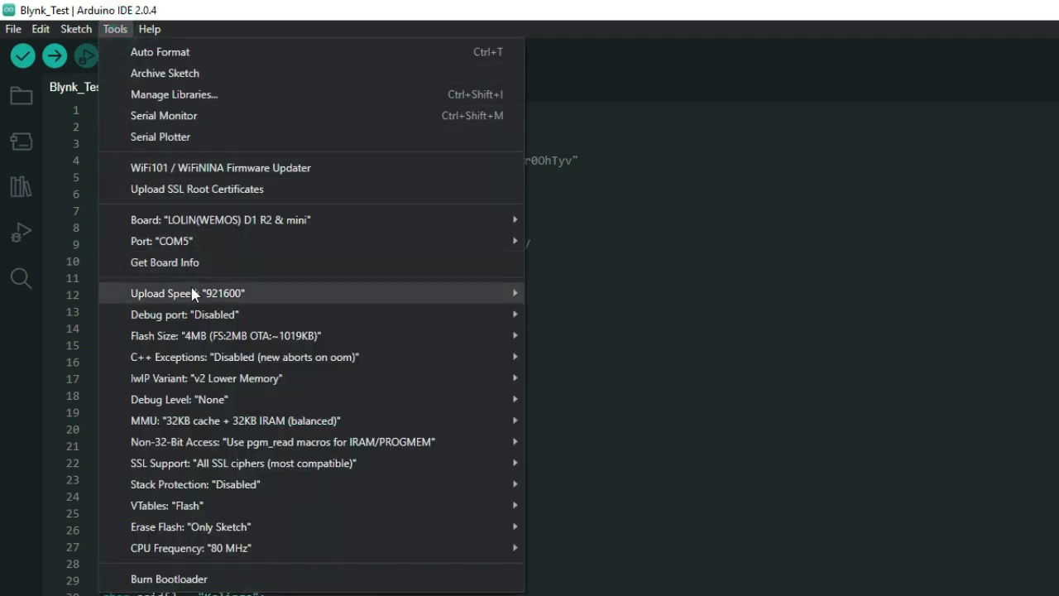
mouse_move(201, 285)
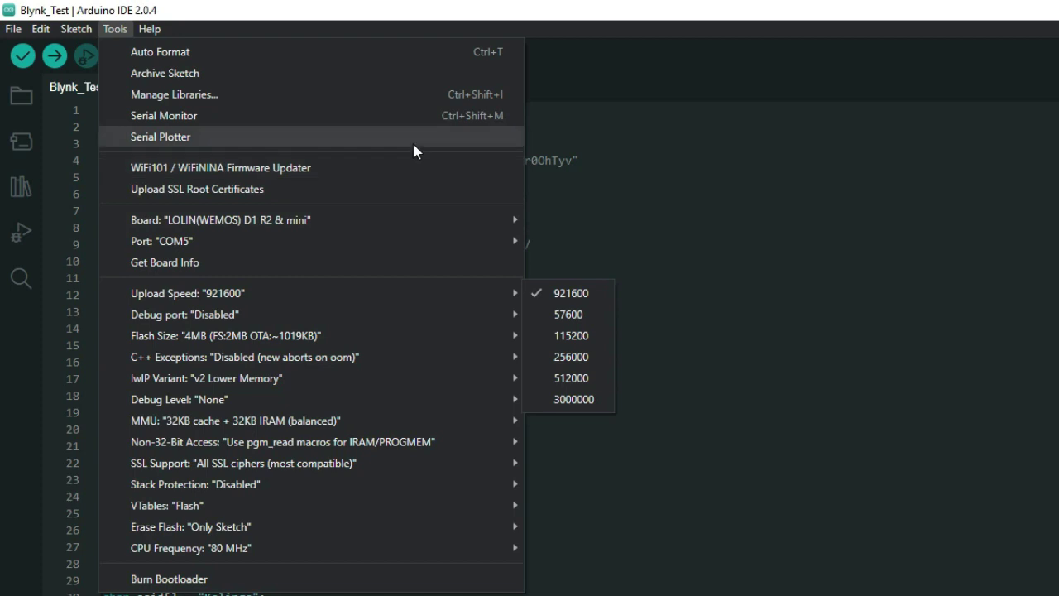
mouse_move(473, 217)
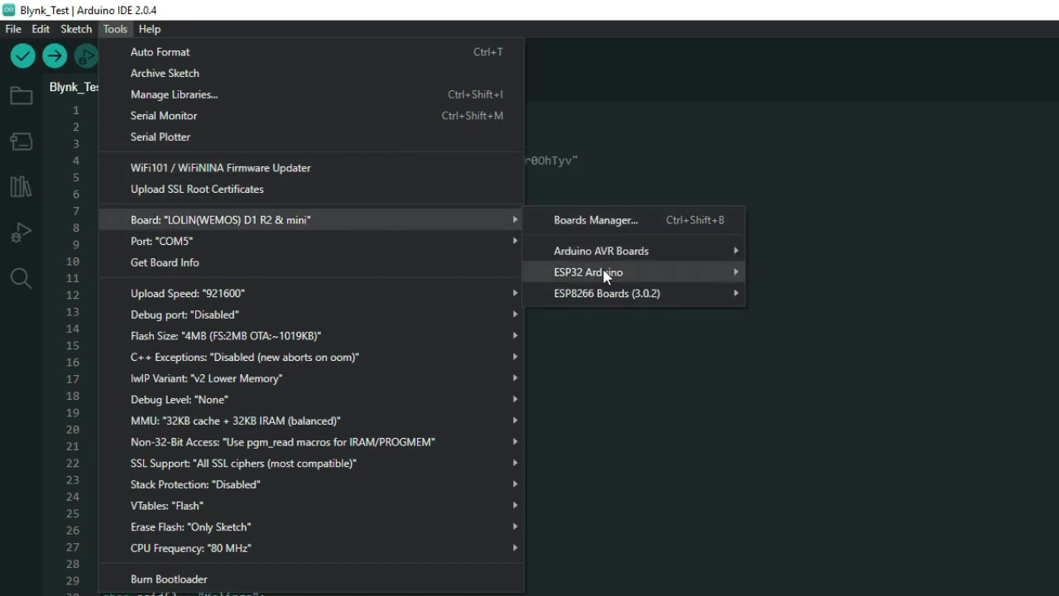
mouse_move(603, 272)
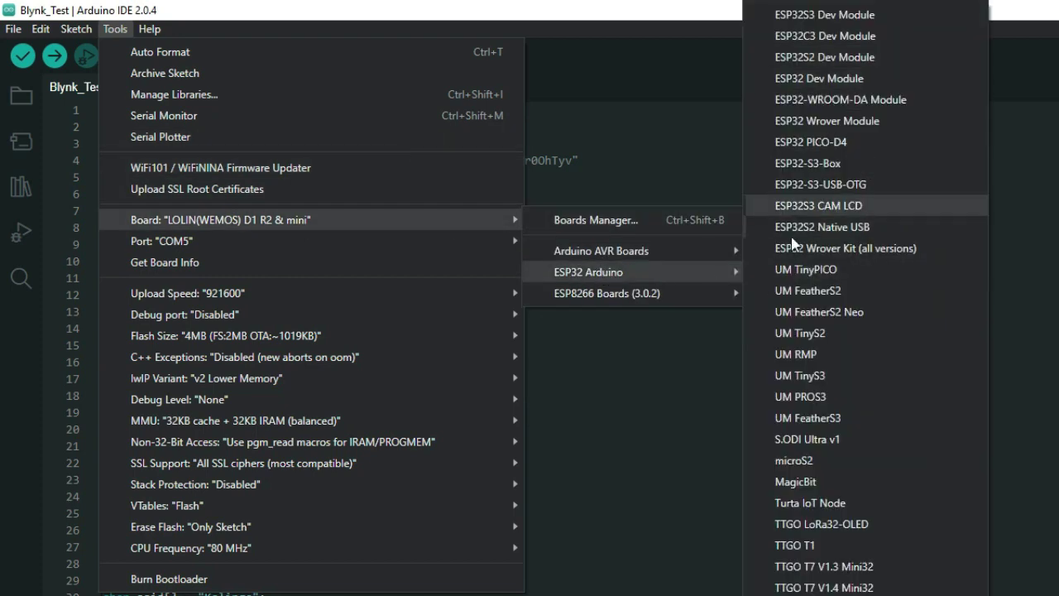
mouse_move(628, 294)
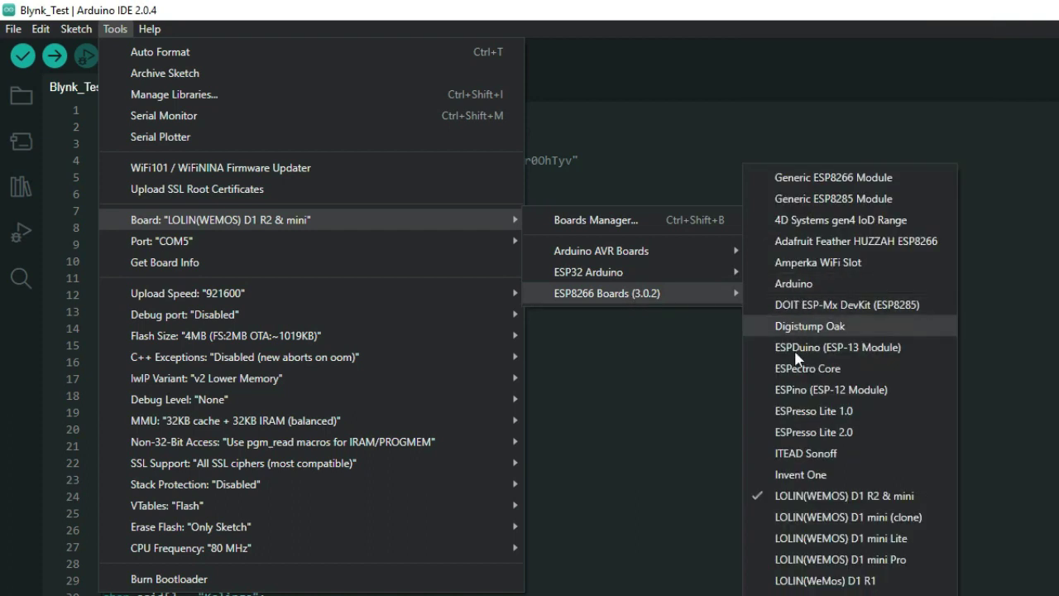
left_click(832, 493)
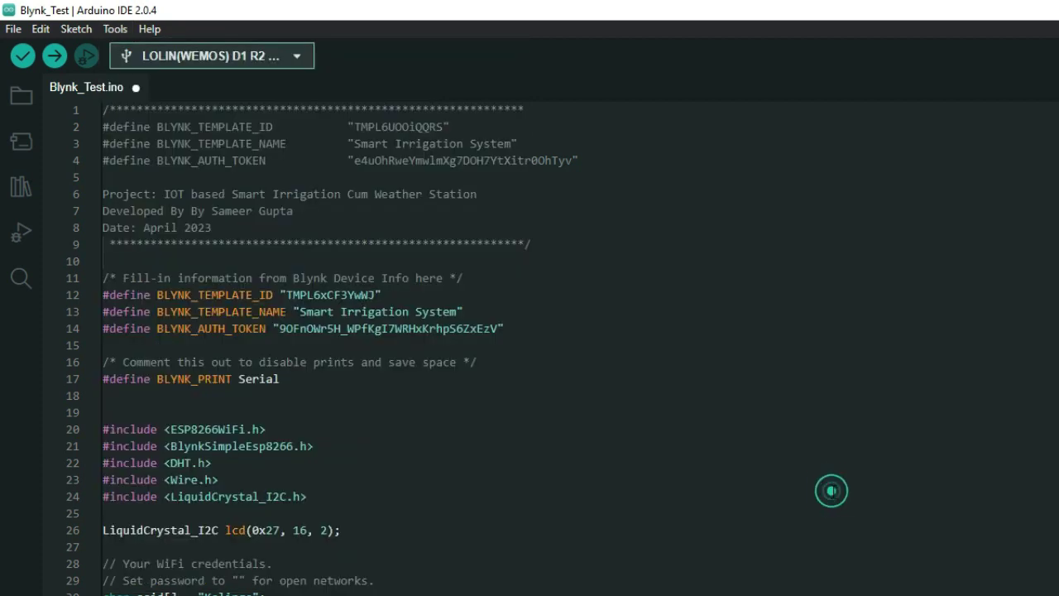
Set the upload port to COM5
left_click(287, 51)
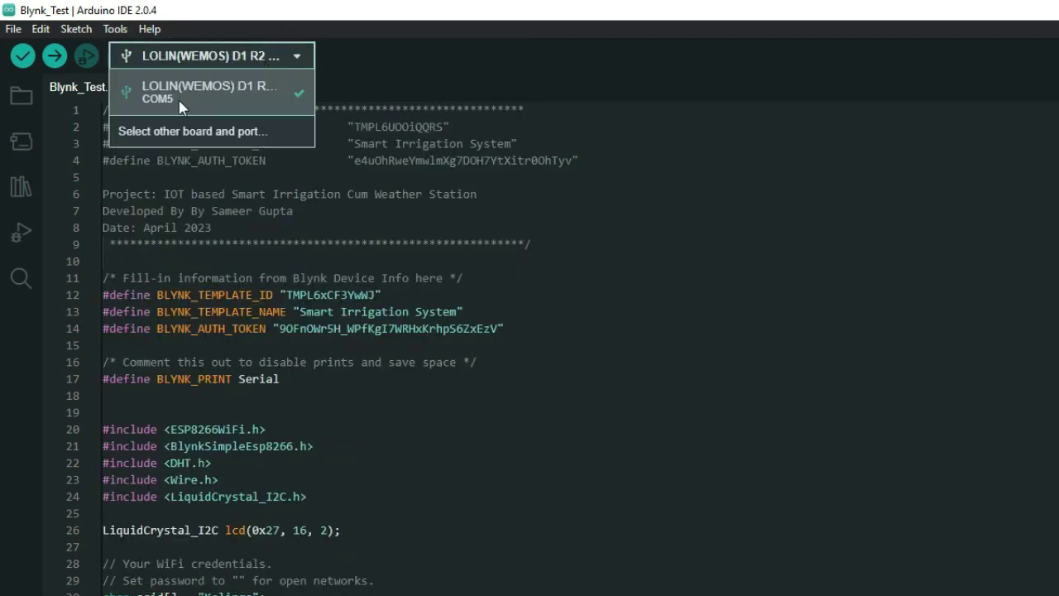
left_click(253, 56)
left_click(115, 29)
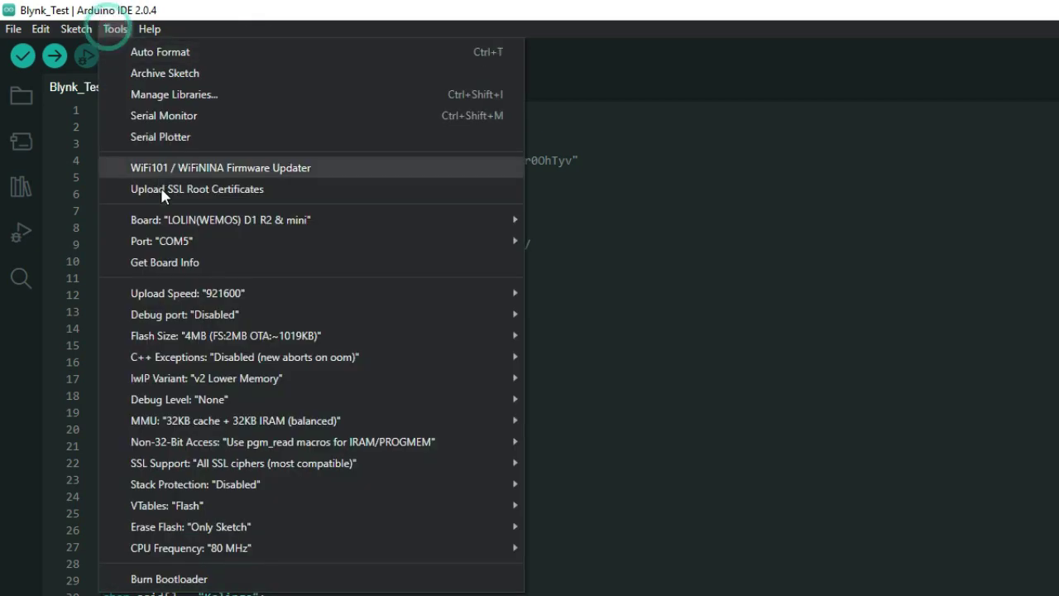
mouse_move(234, 240)
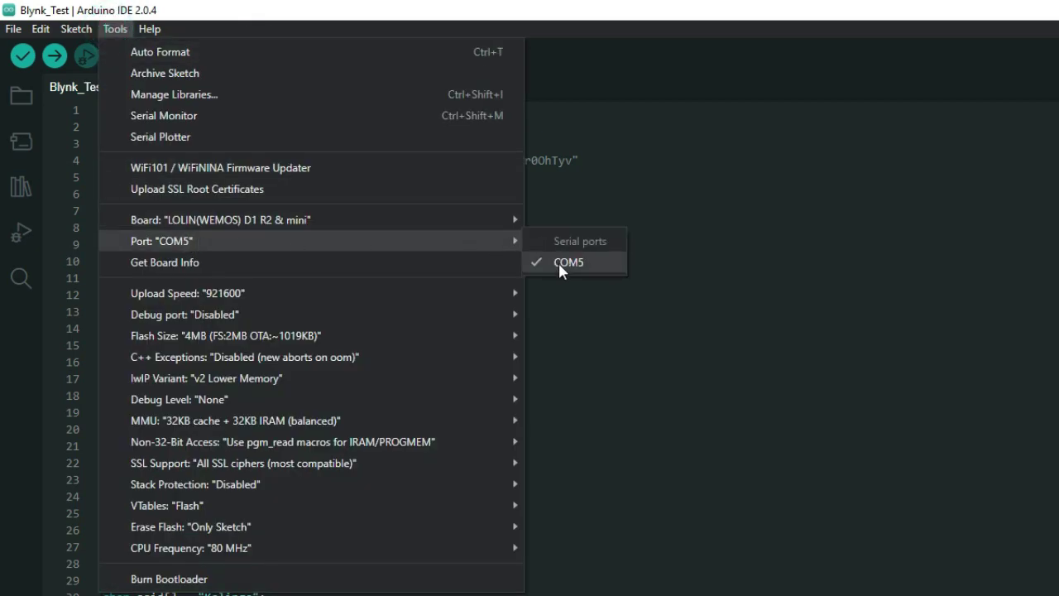
left_click(559, 262)
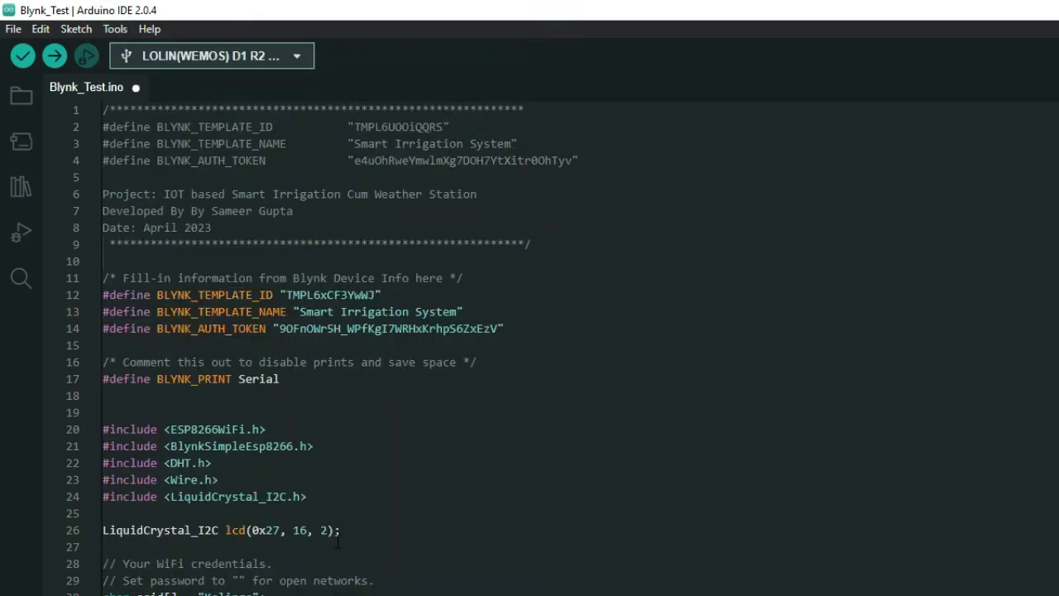
scroll(331, 347, "down", 3)
scroll(331, 347, "up", 3)
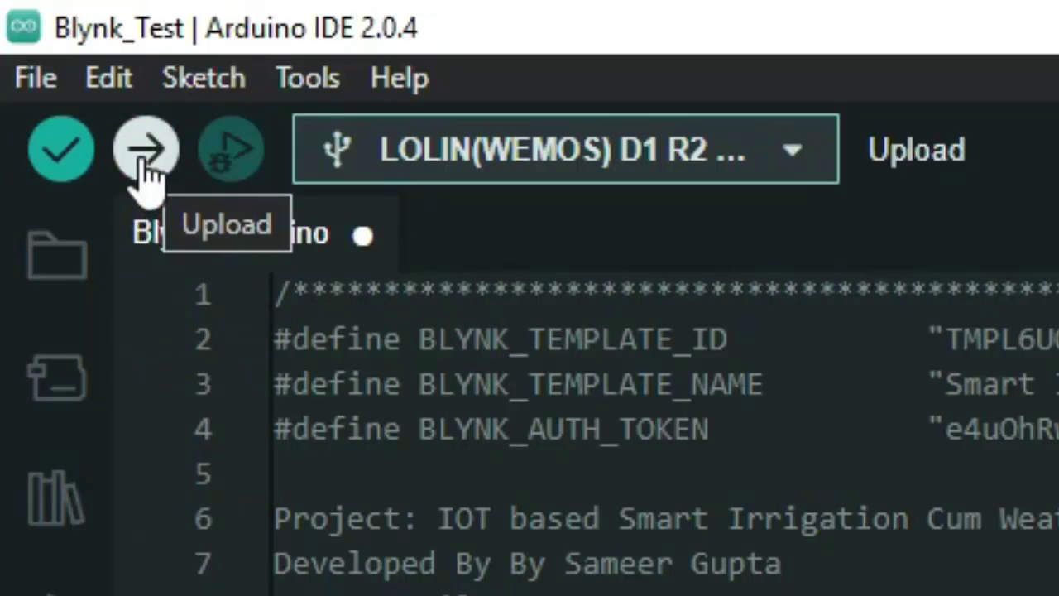
Upload the Blynk_Test sketch to the LOLIN(WEMOS) D1 R2 board
left_click(146, 153)
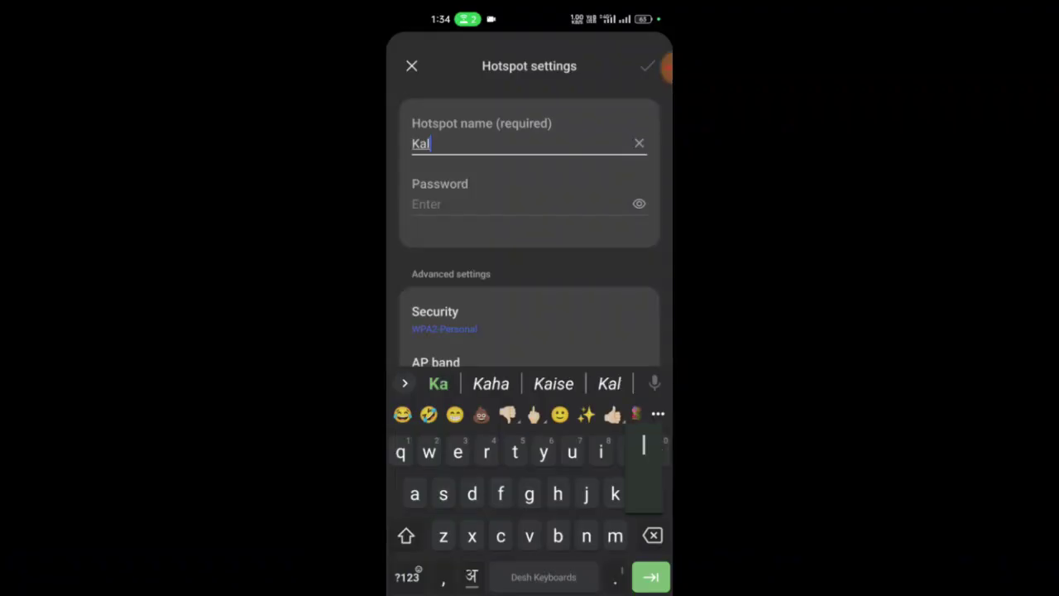
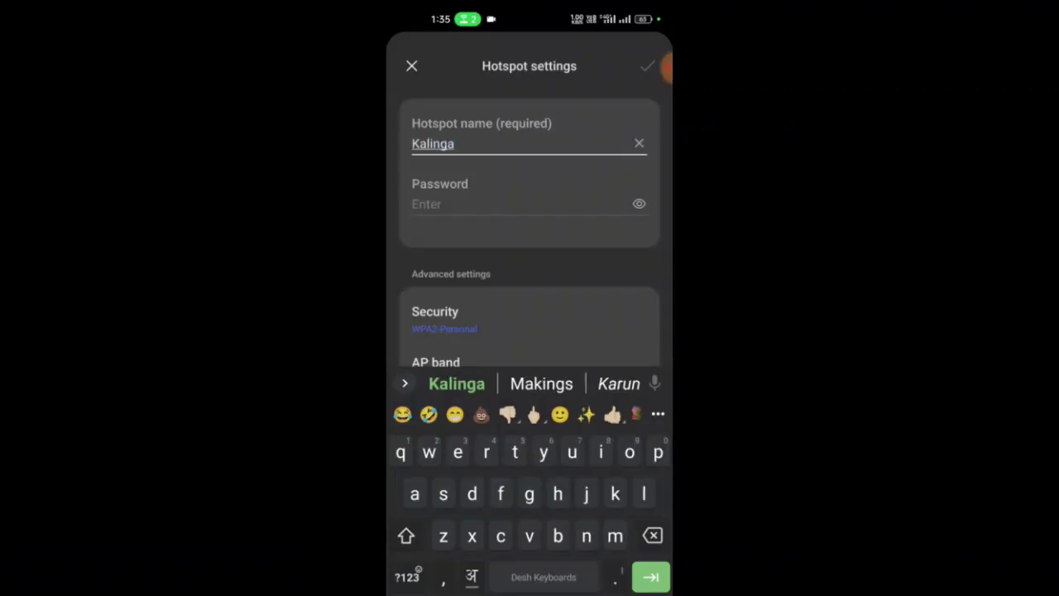
Name the hotspot 'Kalinga', set its password, save, and turn the personal hotspot on
key("Tab")
left_click(406, 577)
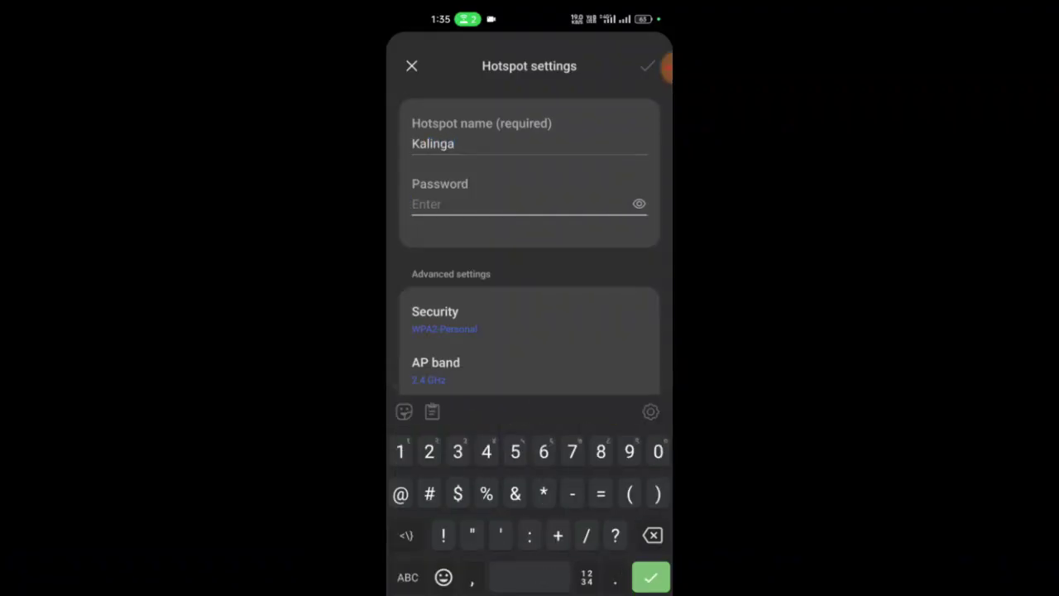
left_click(587, 577)
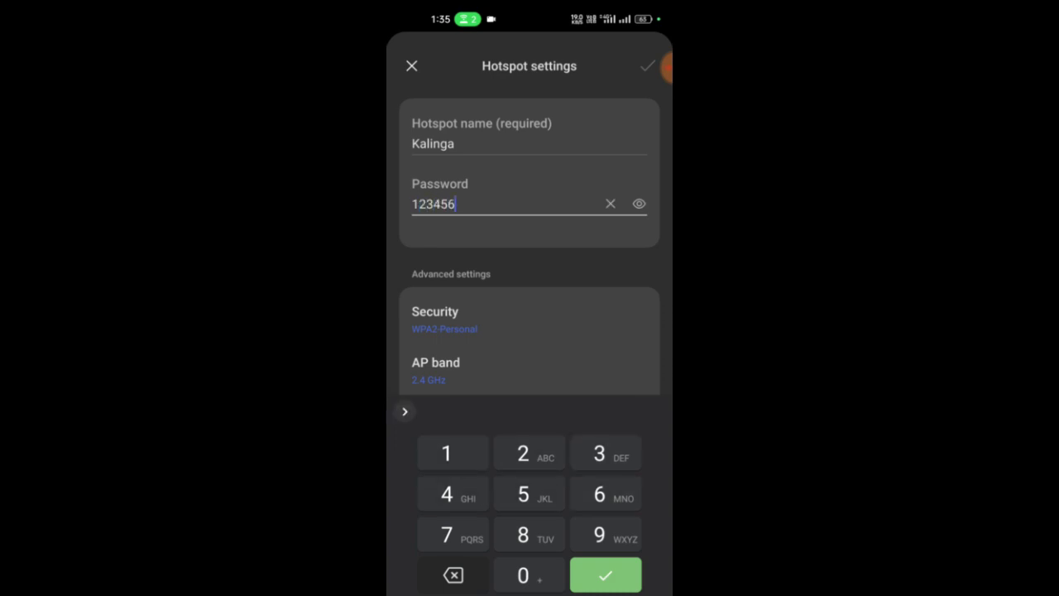
left_click(647, 66)
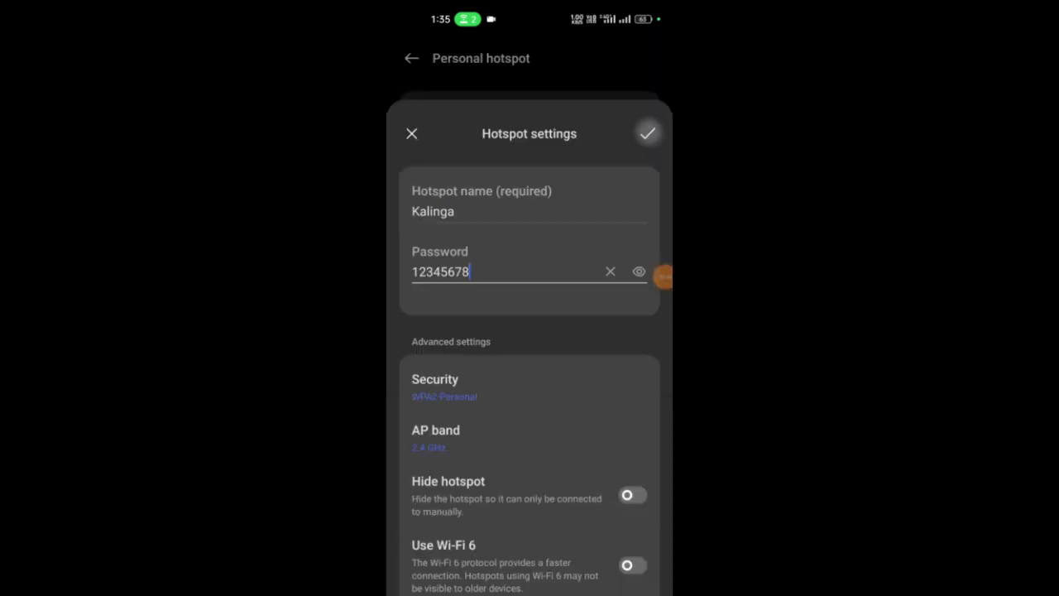
left_click(633, 135)
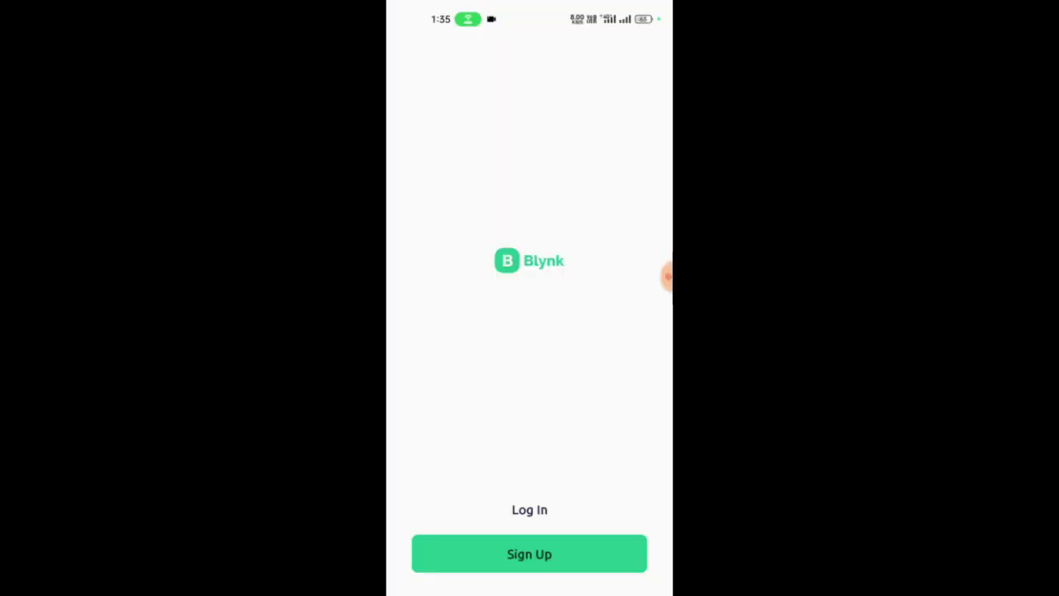
Sign in to the Blynk IoT app with the account e-mail and autofilled password
left_click(530, 510)
left_click(530, 275)
type("Ka")
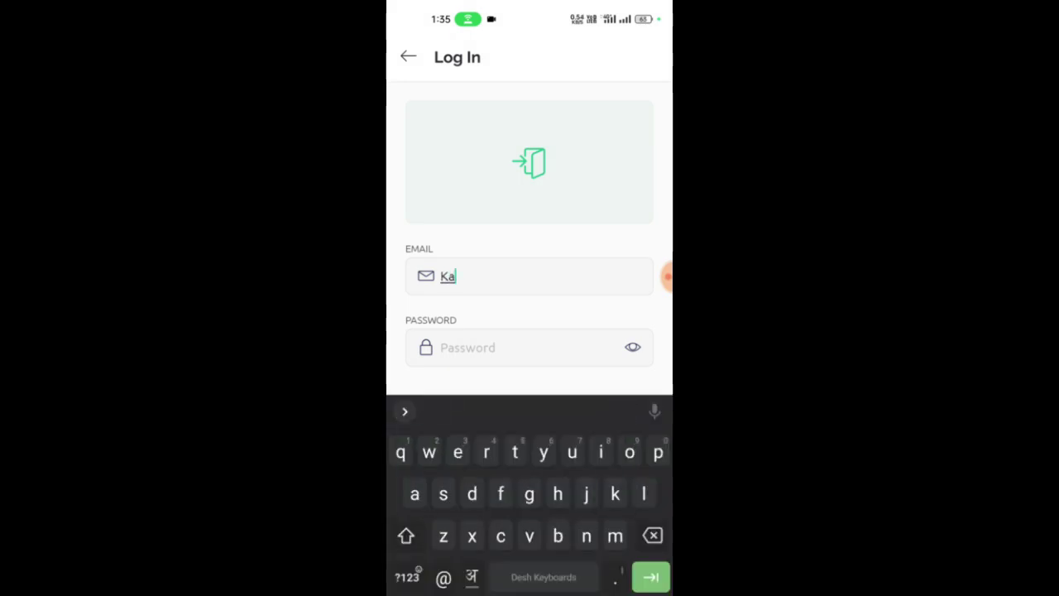
type("lingaiot")
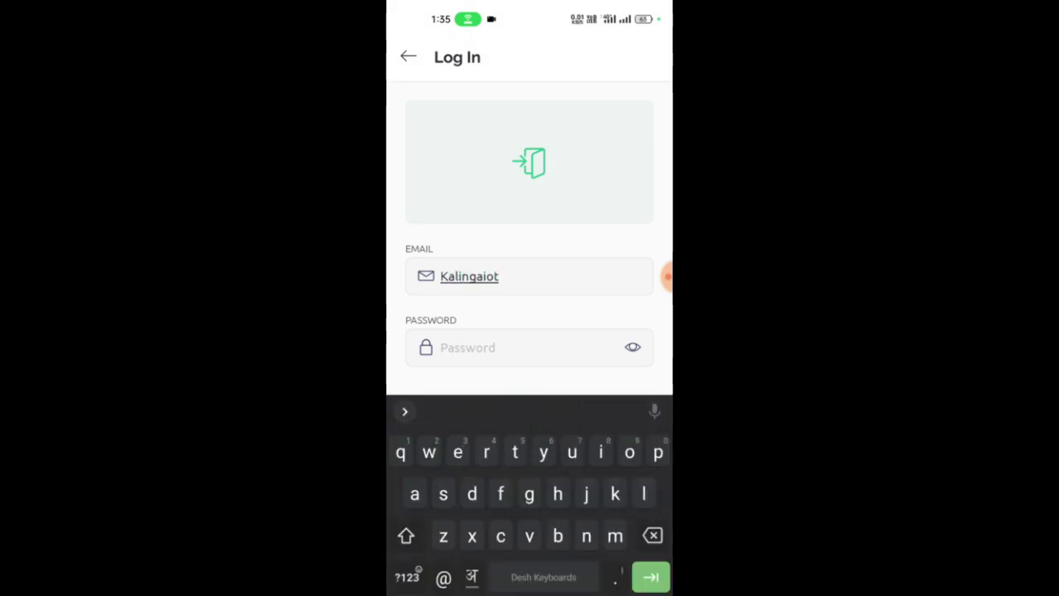
type("proje")
left_click(463, 411)
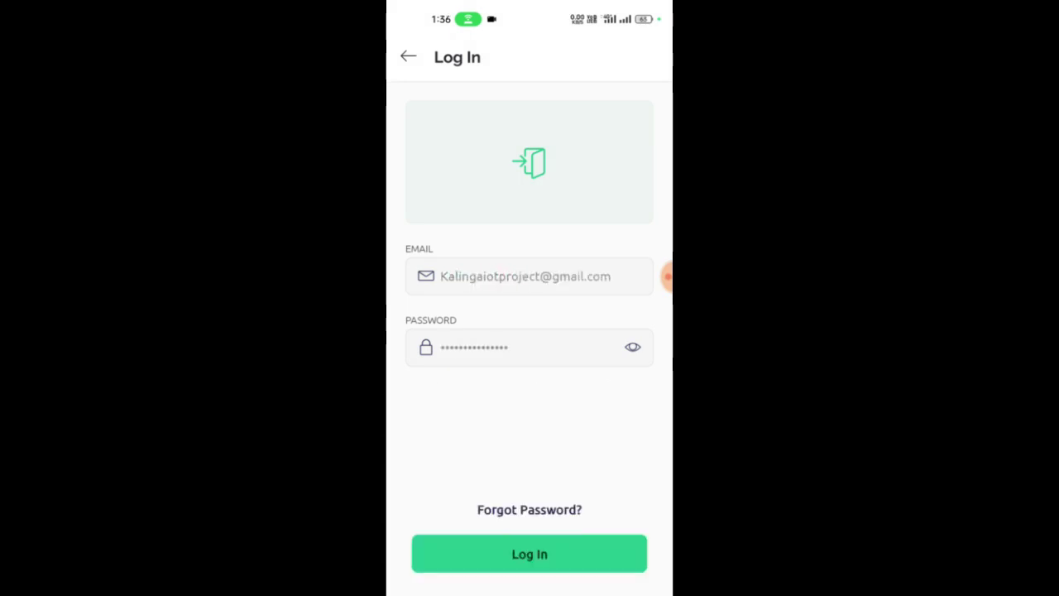
left_click(529, 554)
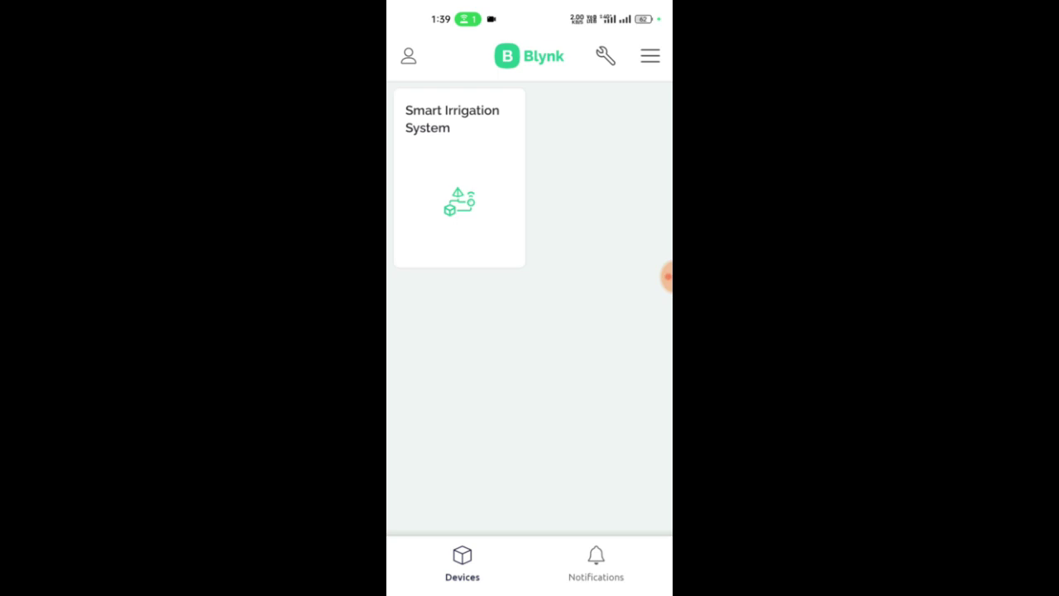
Open the Smart Irrigation System dashboard in edit mode and browse the Widget Box for the Gauge
left_click(459, 178)
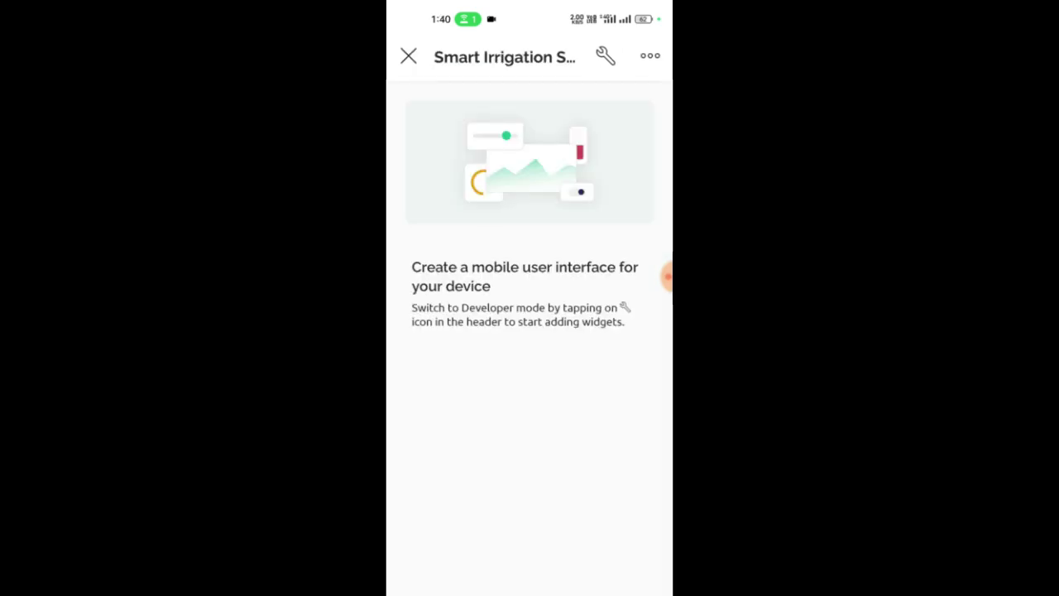
left_click(606, 56)
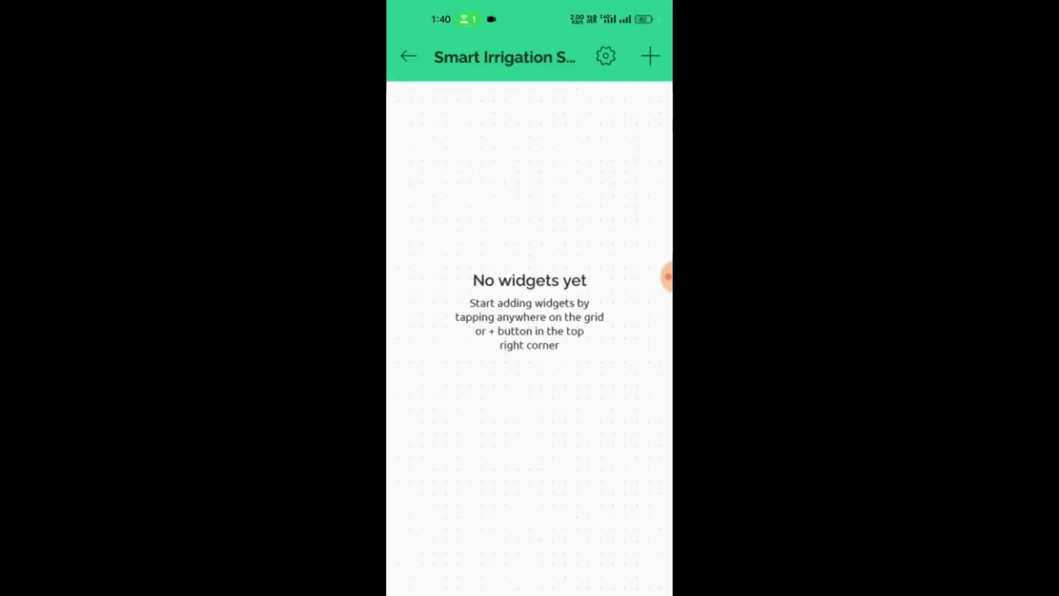
left_click(649, 55)
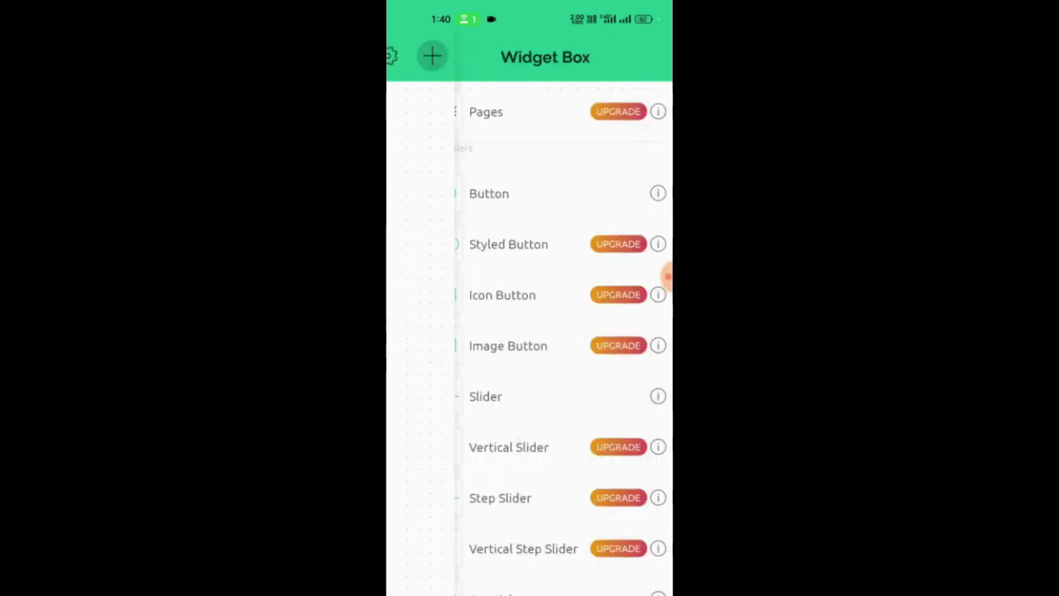
scroll(667, 277, "down", 10)
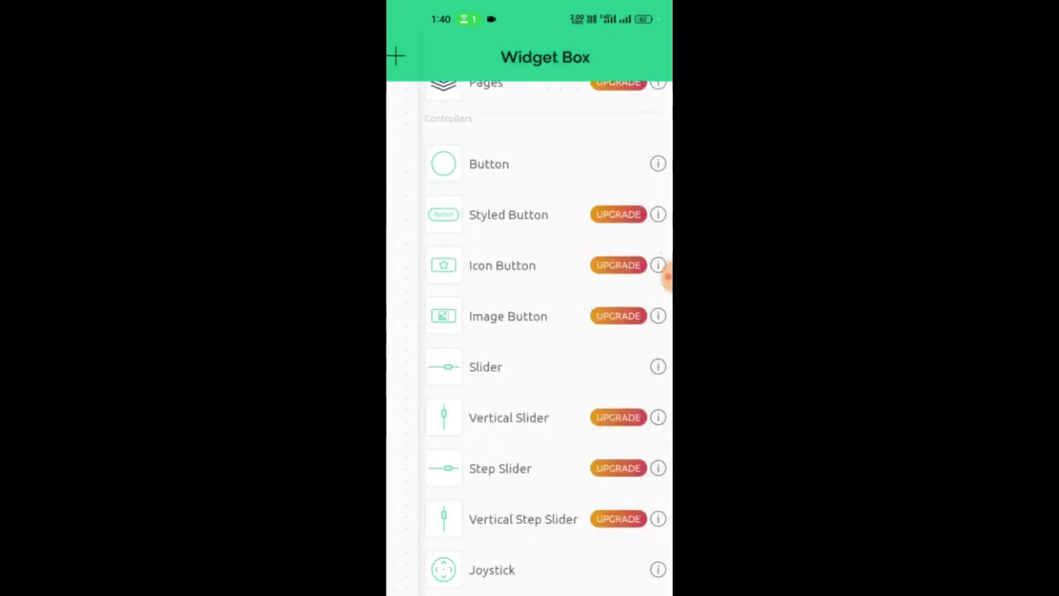
scroll(667, 278, "down", 8)
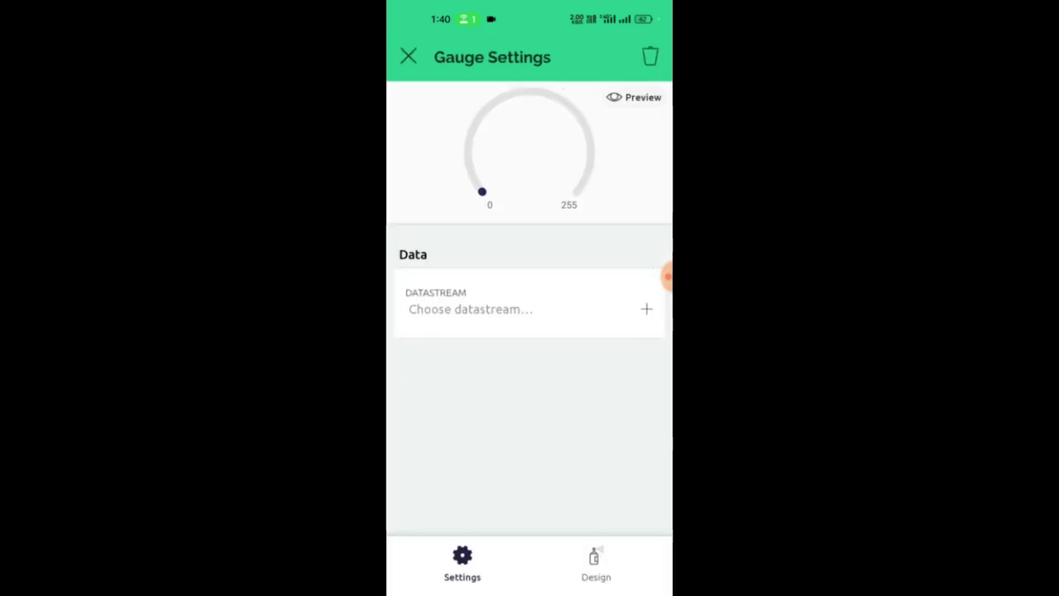
Bind the gauge to Temperature (V6) and title it 'Temperature'
left_click(470, 308)
scroll(529, 331, "down", 1)
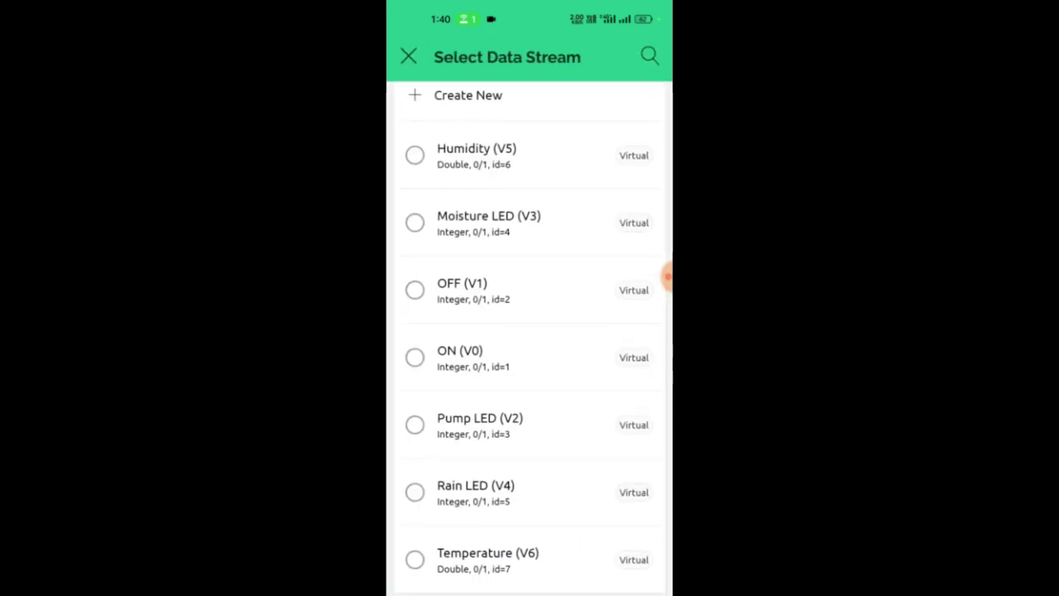
left_click(488, 559)
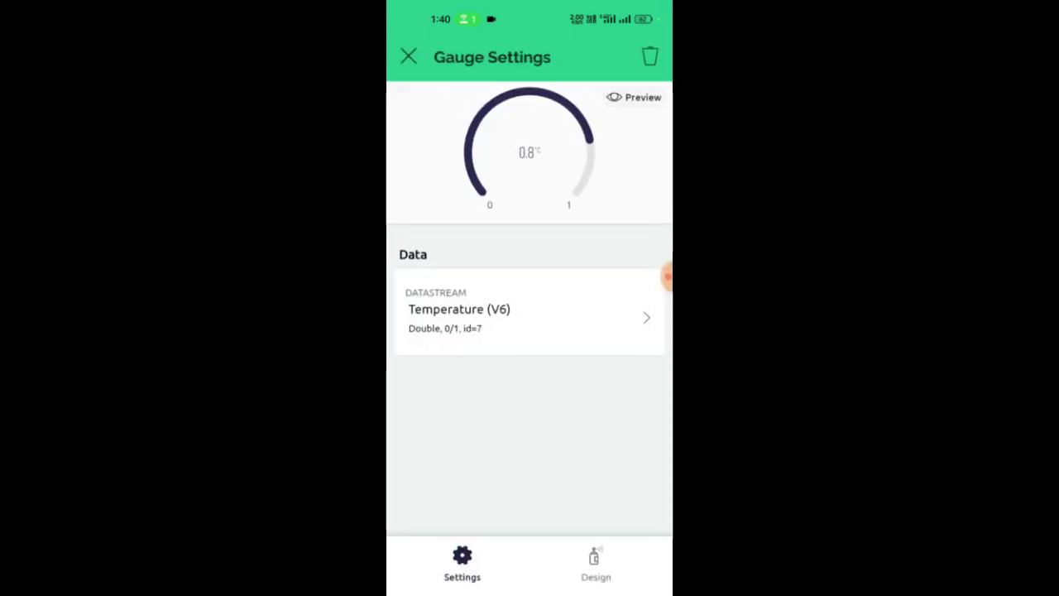
left_click(596, 562)
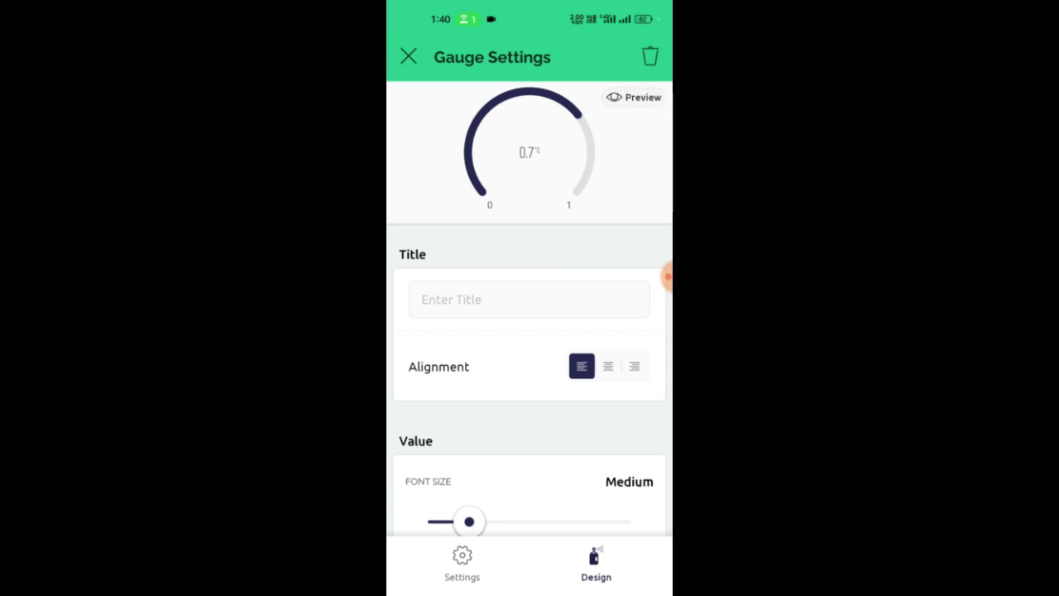
left_click(528, 299)
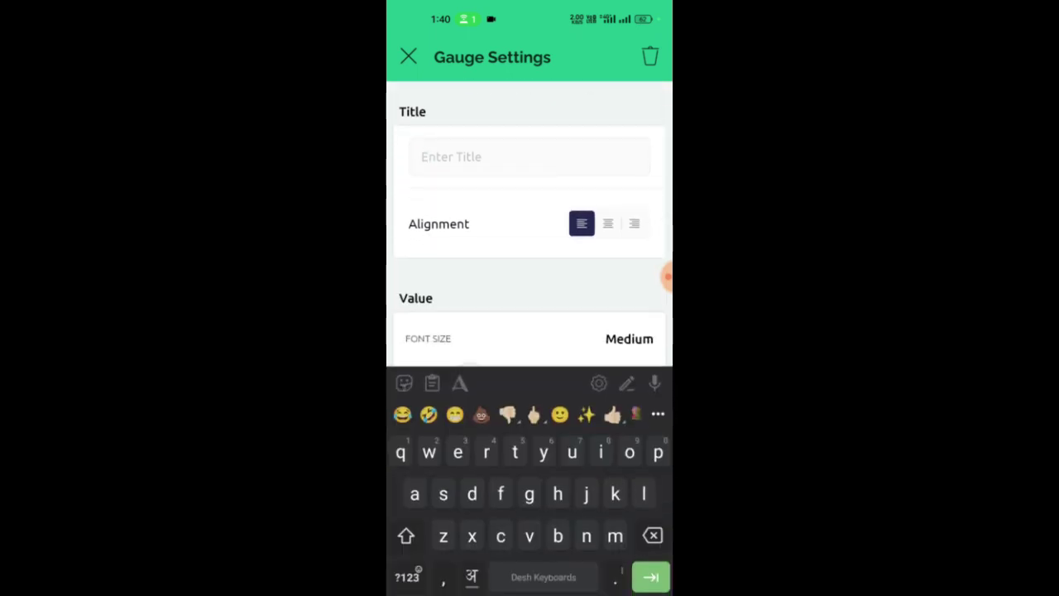
type("TE")
key("BackSpace")
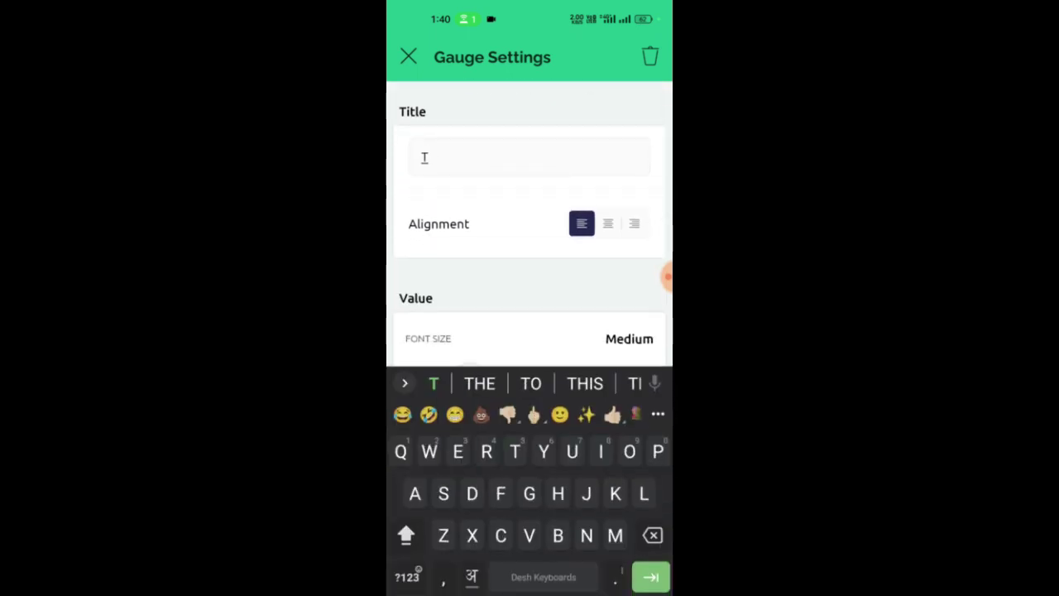
type("emp")
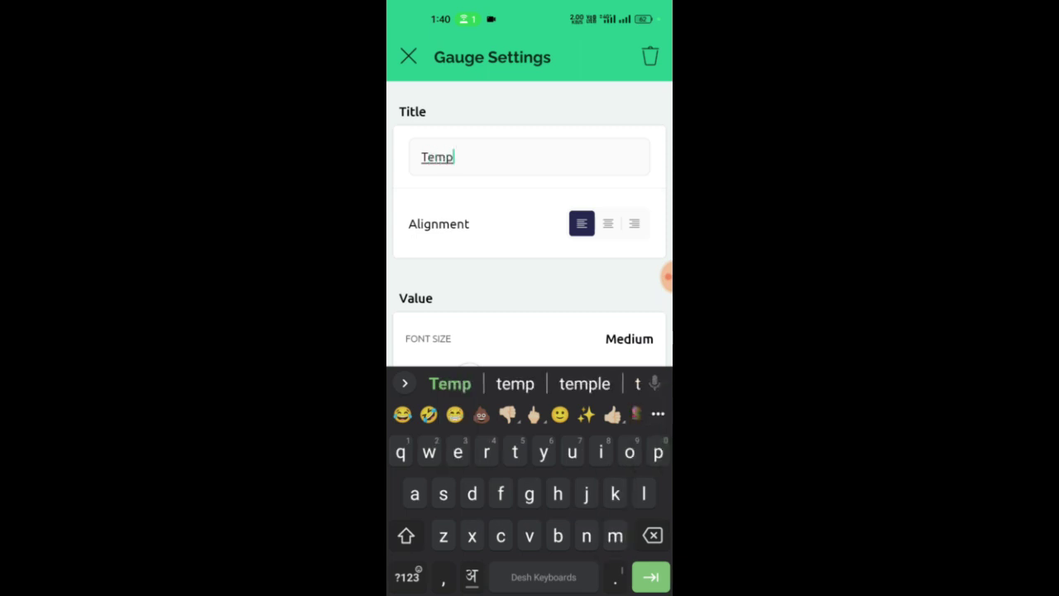
type("eratu")
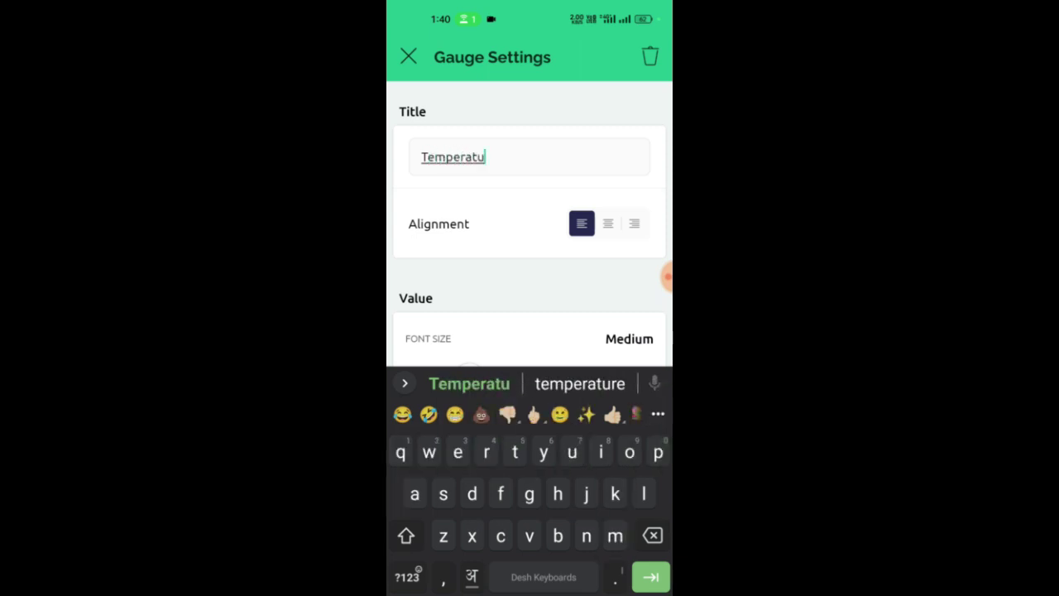
type("re")
key("Return")
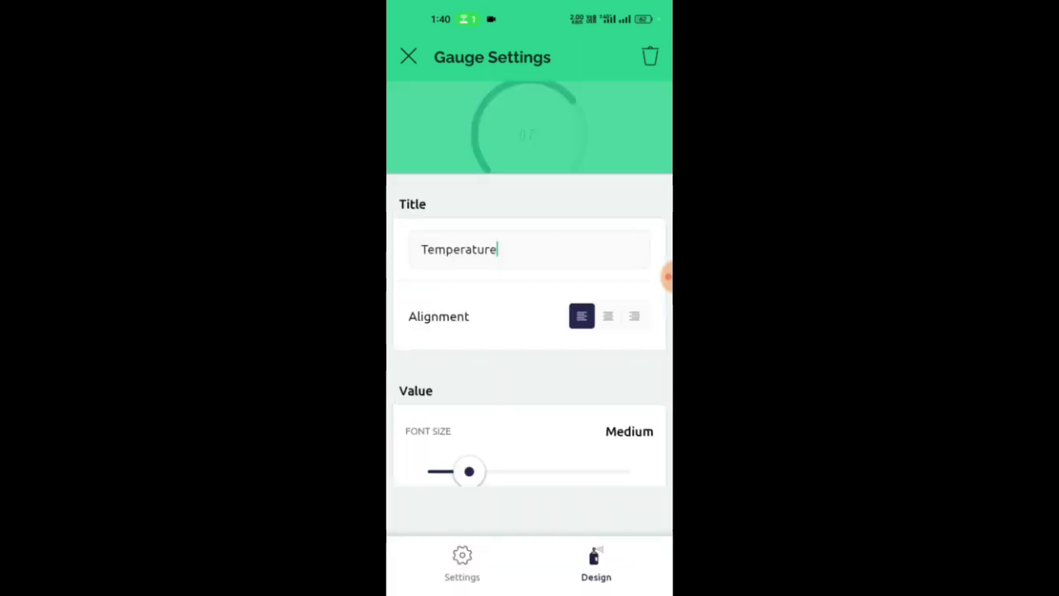
Colour the Temperature gauge purple and return to the dashboard
scroll(530, 372, "down", 1)
scroll(530, 372, "down", 1)
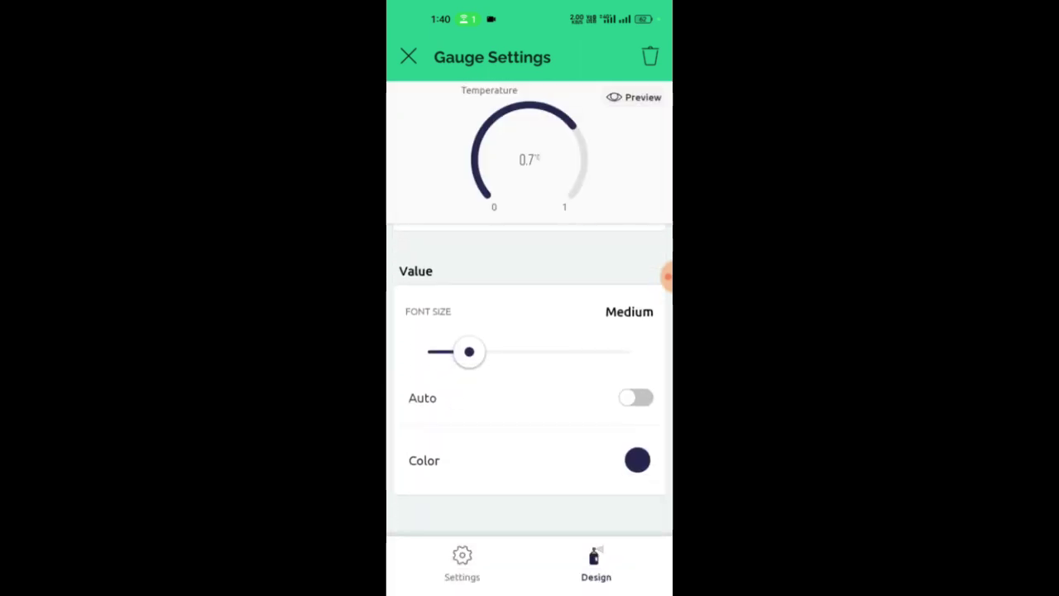
left_click(637, 461)
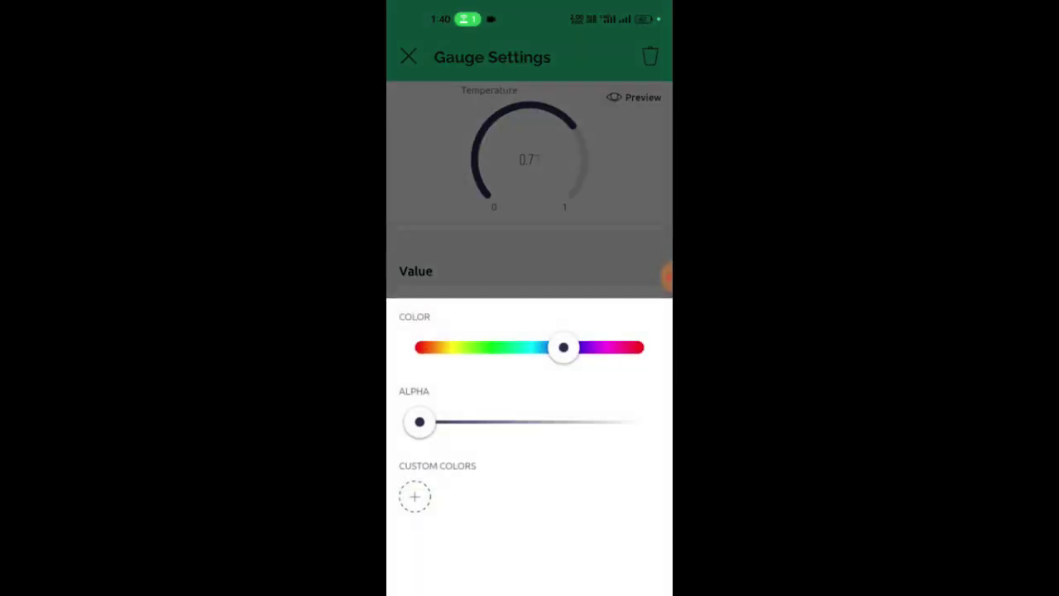
left_click_drag(563, 346, 579, 347)
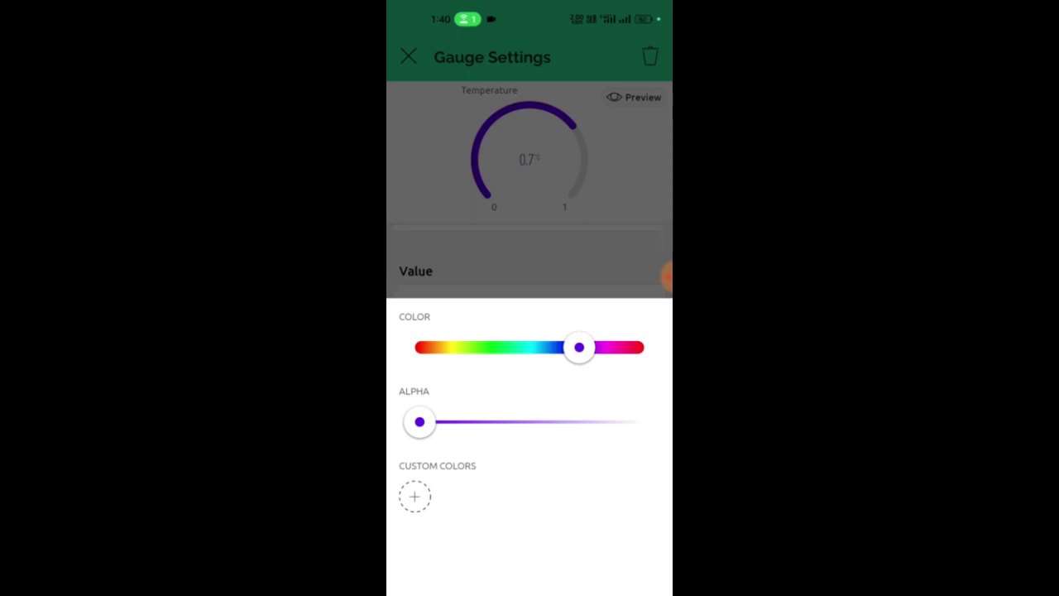
key("Escape")
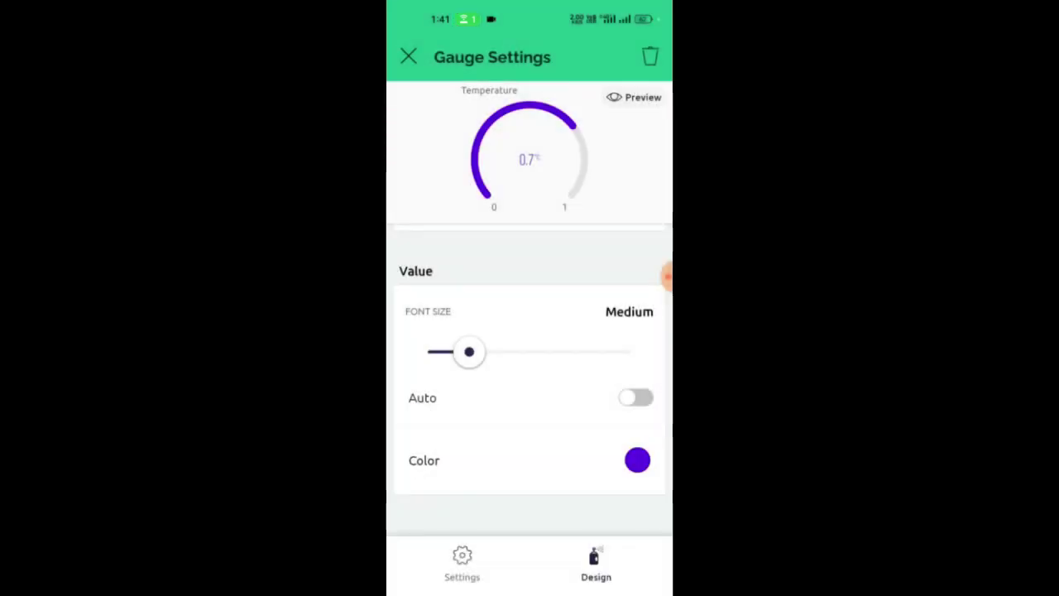
left_click(596, 561)
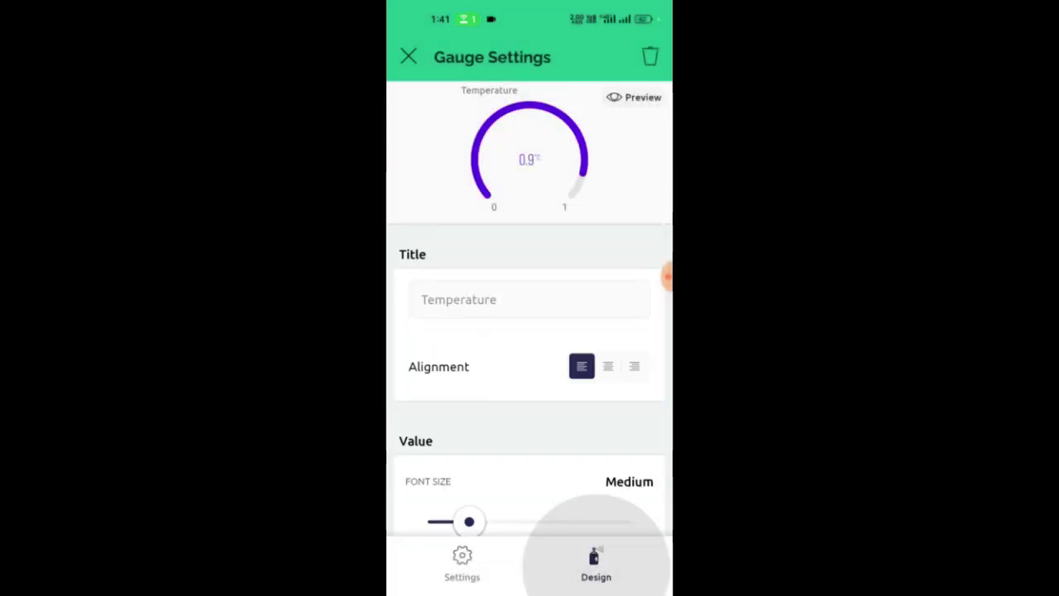
key("Escape")
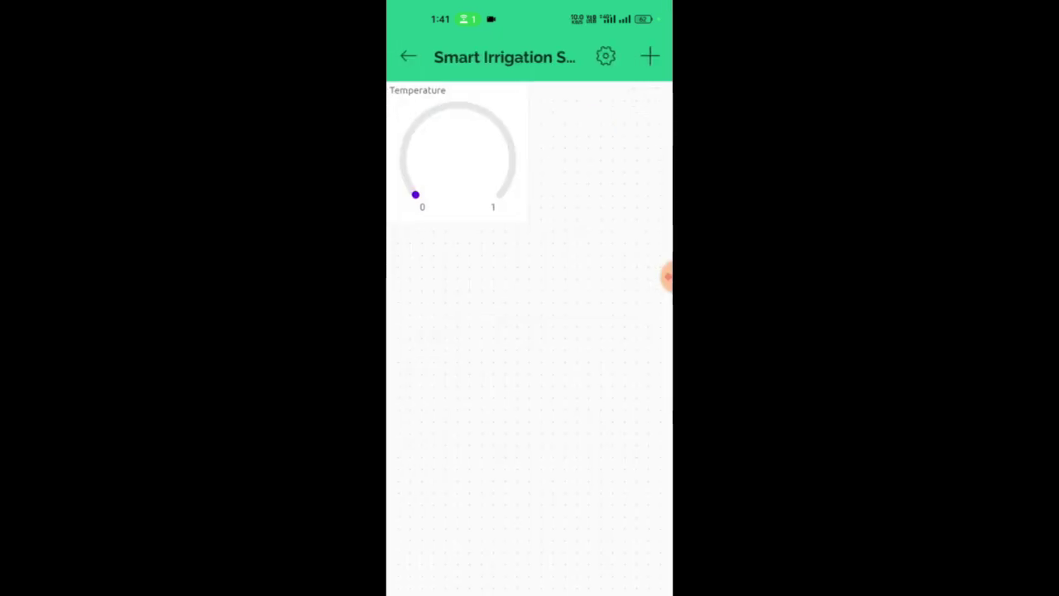
Reopen the Widget Box to add another gauge
left_click(605, 56)
key("Escape")
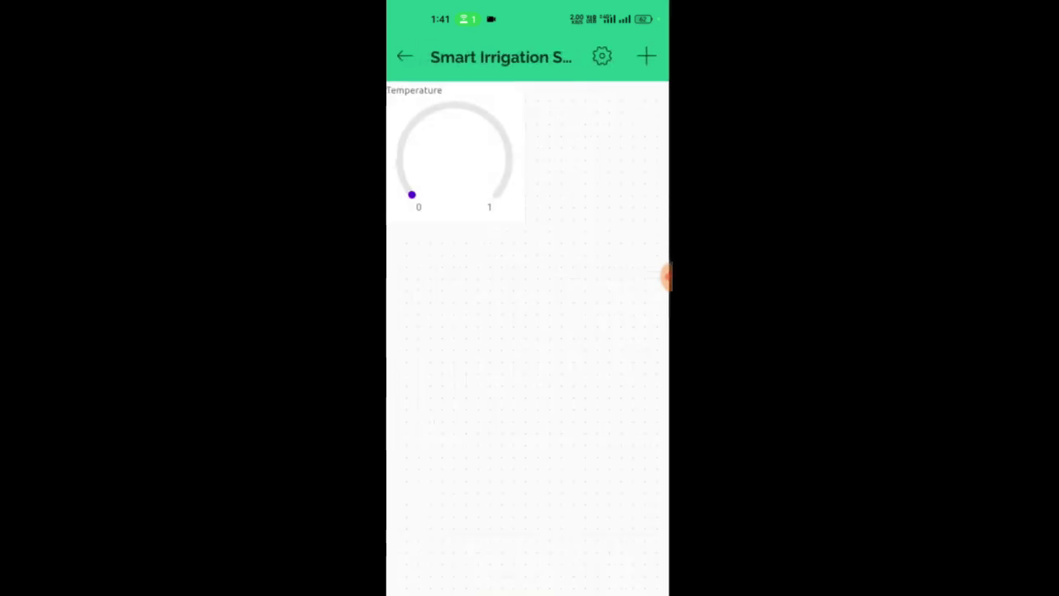
left_click(649, 56)
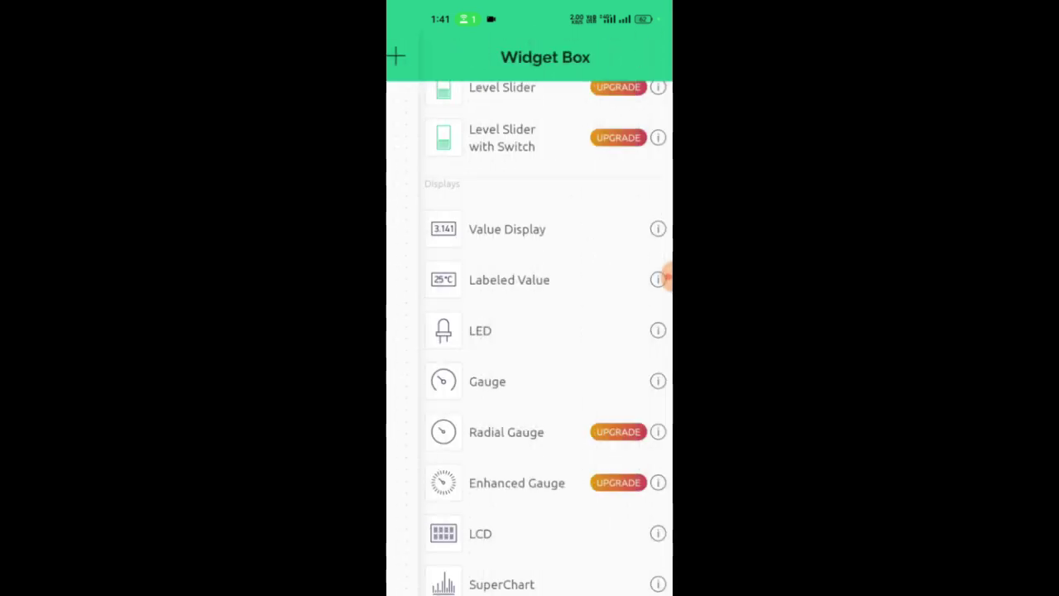
key("Escape")
Bind the new gauge to Humidity (V5) and title it 'Humidity'
left_click(600, 153)
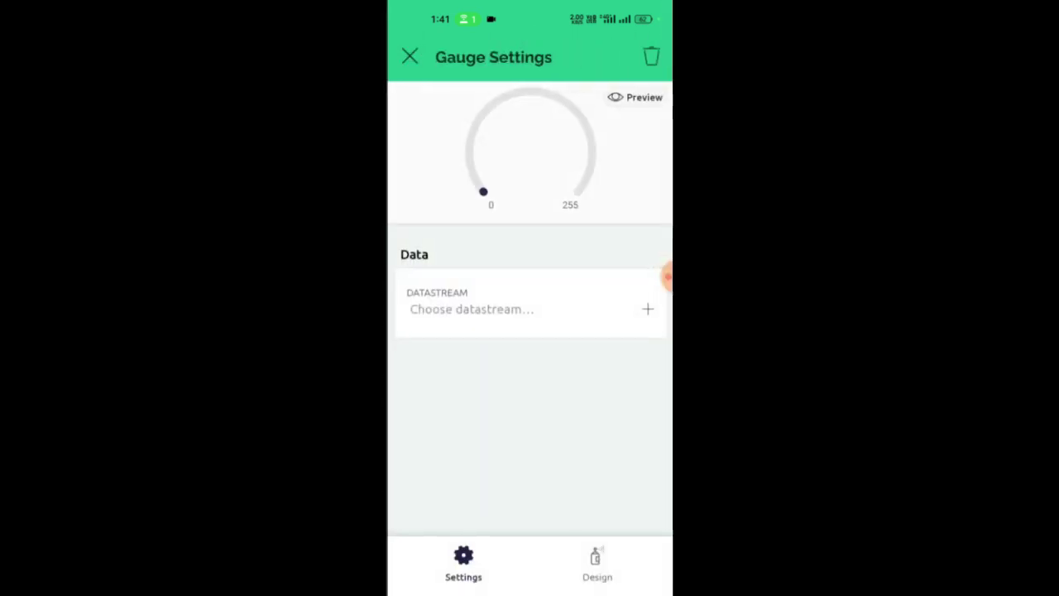
left_click(496, 306)
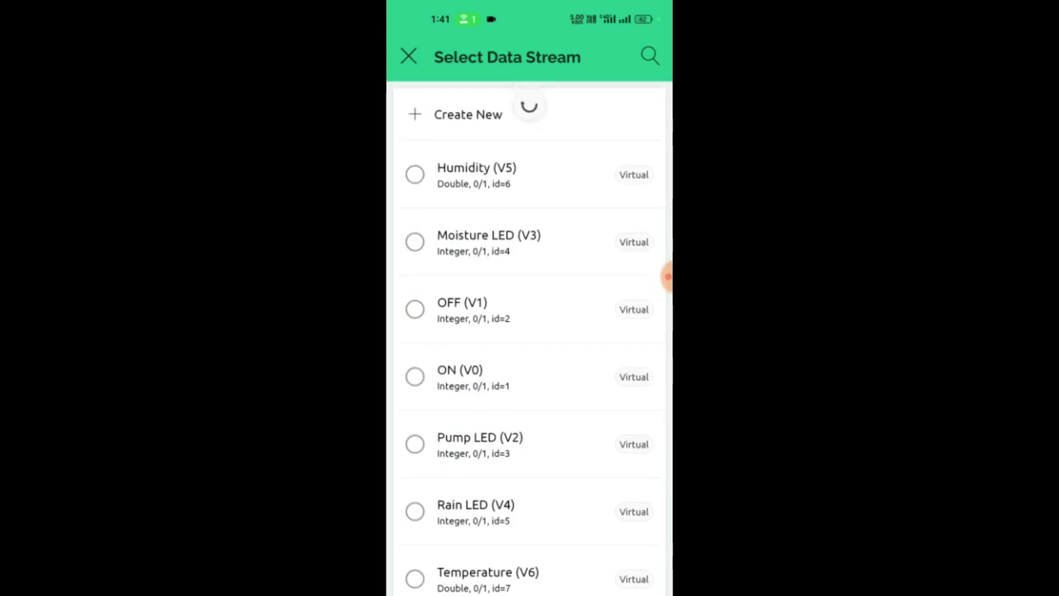
left_click(477, 172)
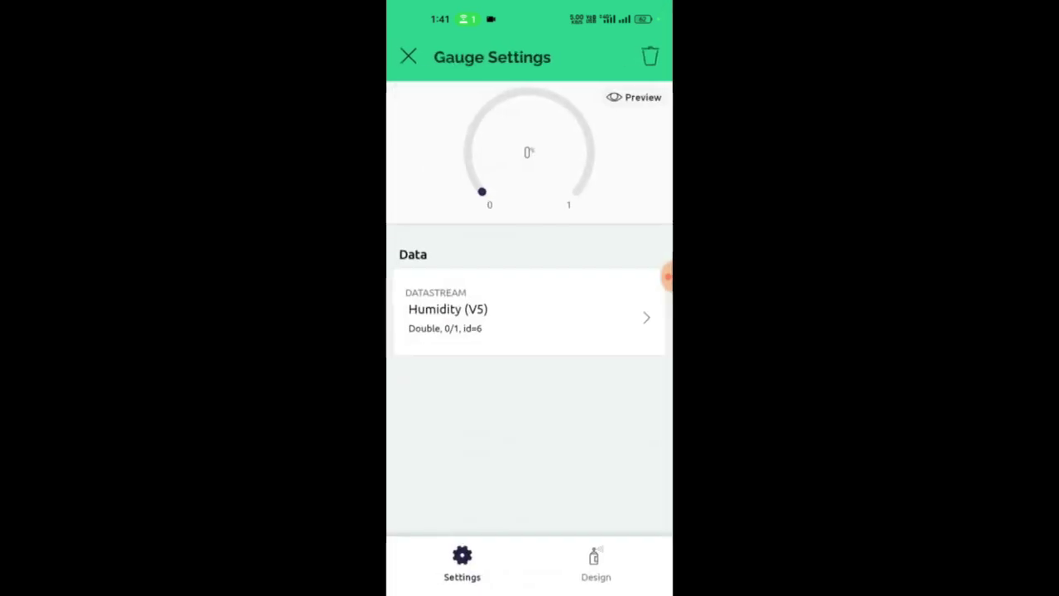
left_click(595, 562)
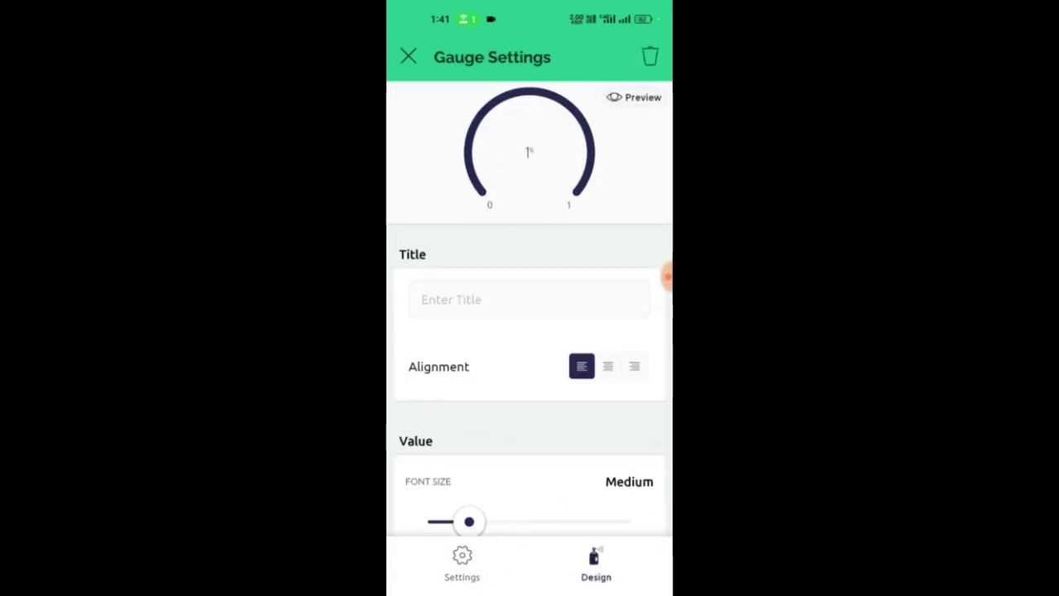
left_click(529, 299)
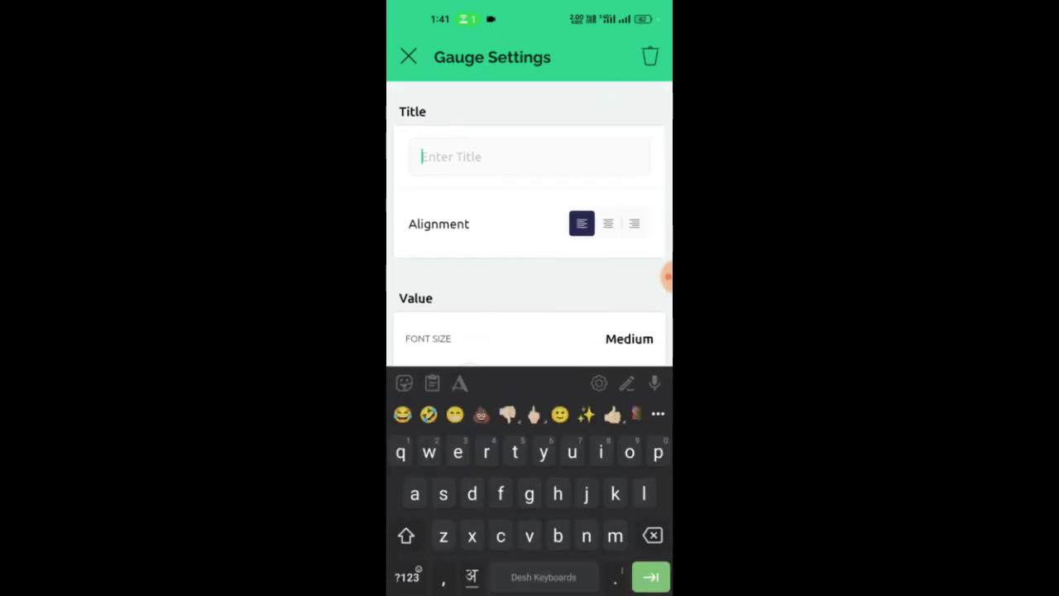
type("Humi")
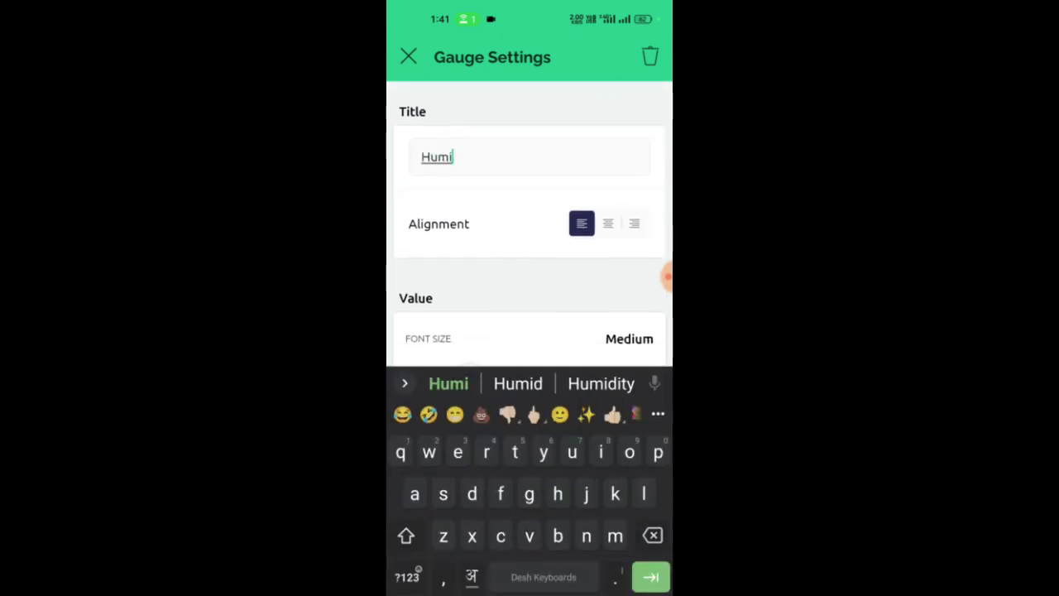
type("dity")
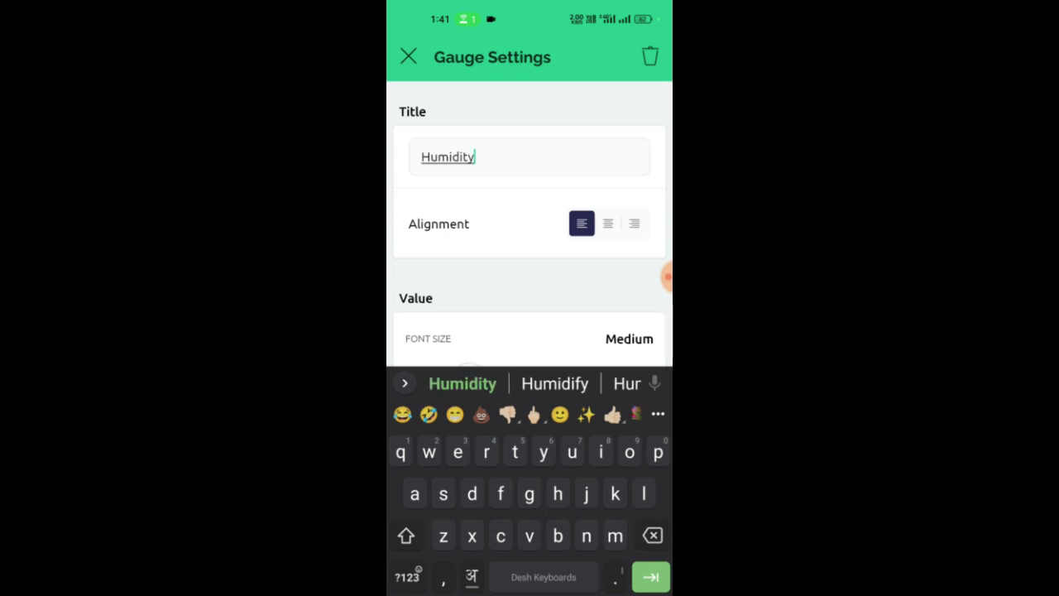
key("Return")
Change the Humidity gauge colour from purple to cyan and close its settings
scroll(530, 380, "down", 2)
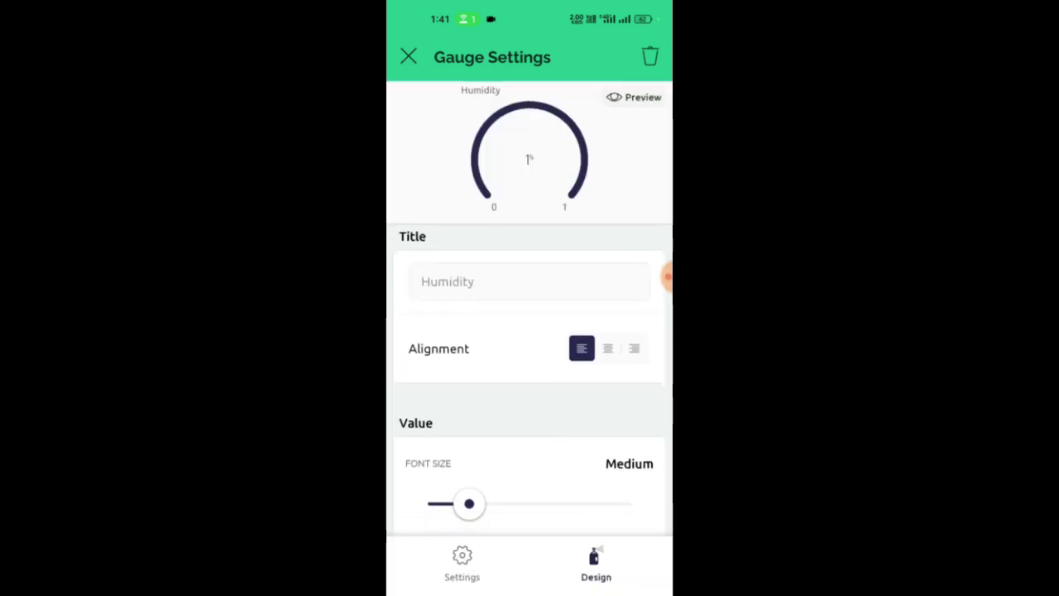
left_click(637, 497)
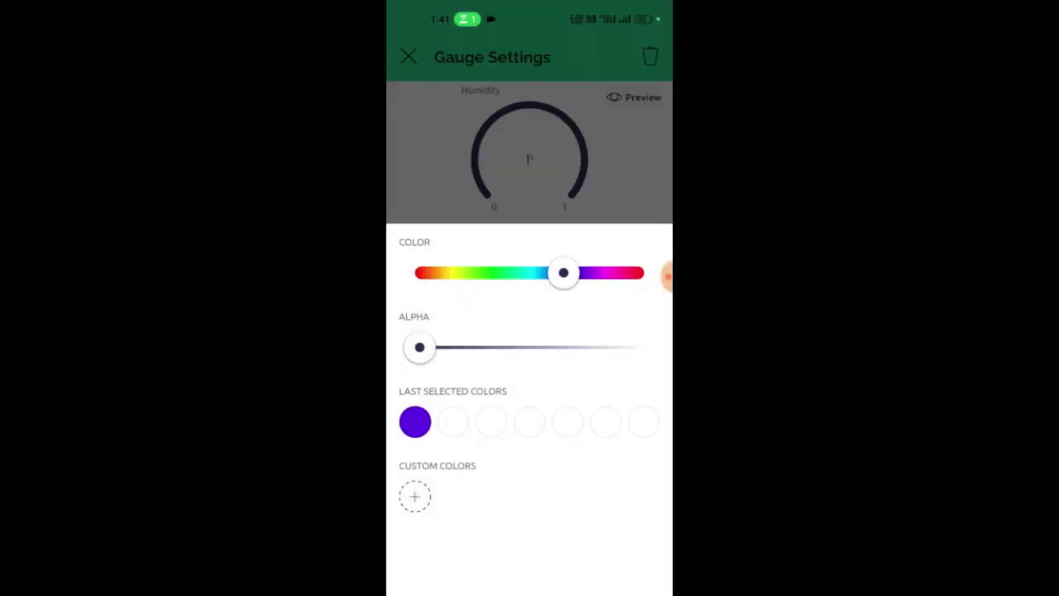
left_click_drag(563, 272, 533, 273)
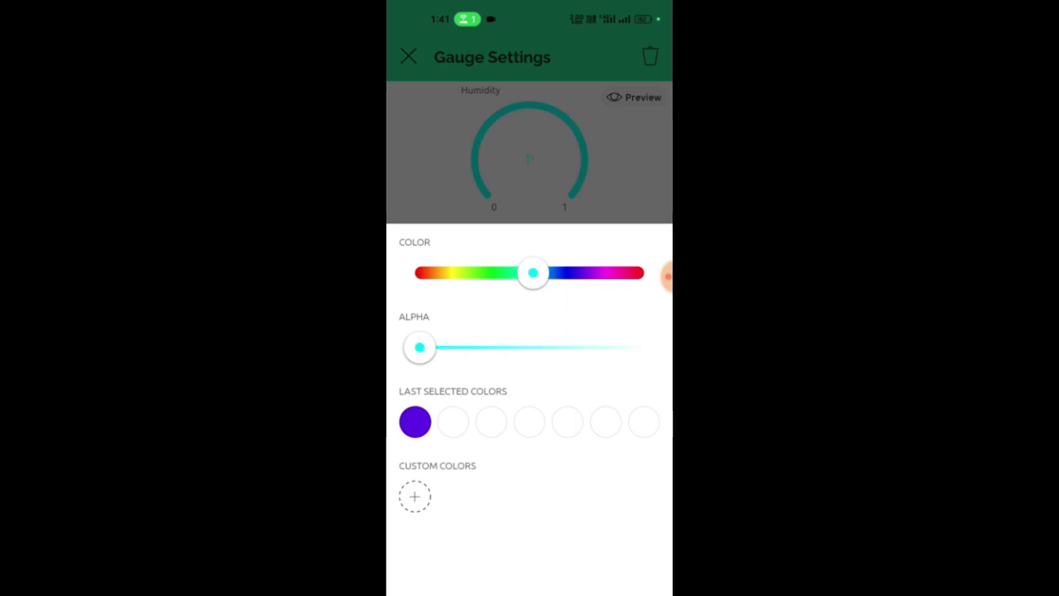
key("Escape")
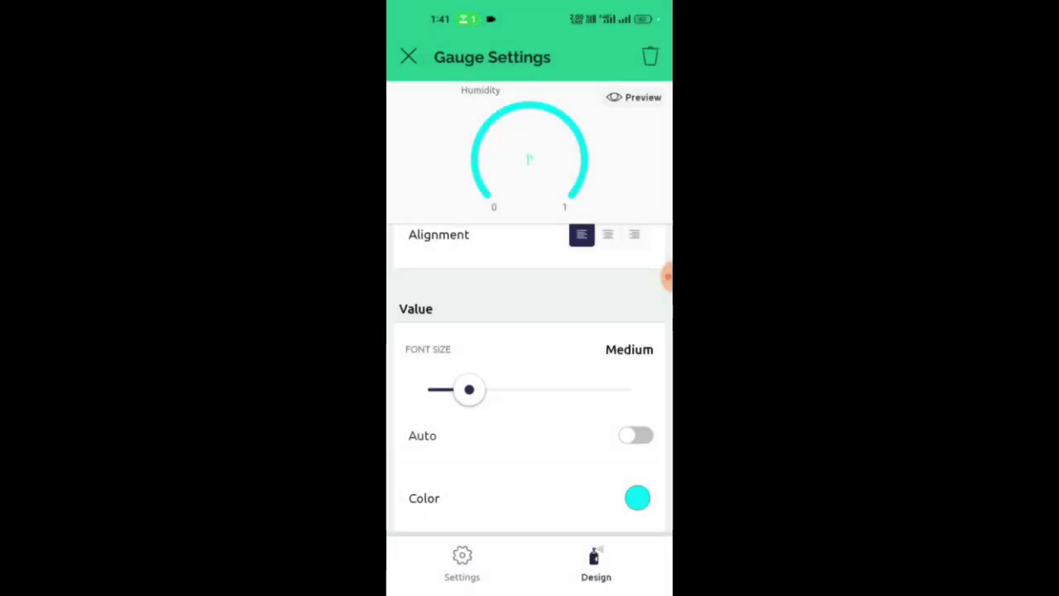
key("Escape")
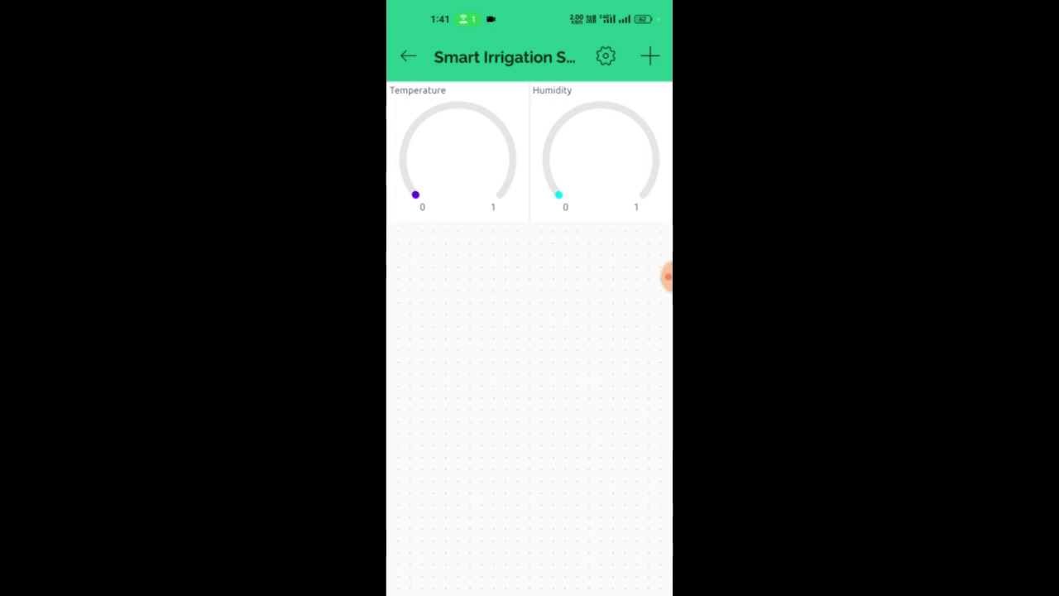
Place an LED widget on the dashboard and bind it to Moisture LED (V3)
left_click_drag(667, 277, 579, 278)
left_click_drag(666, 279, 667, 277)
left_click(410, 248)
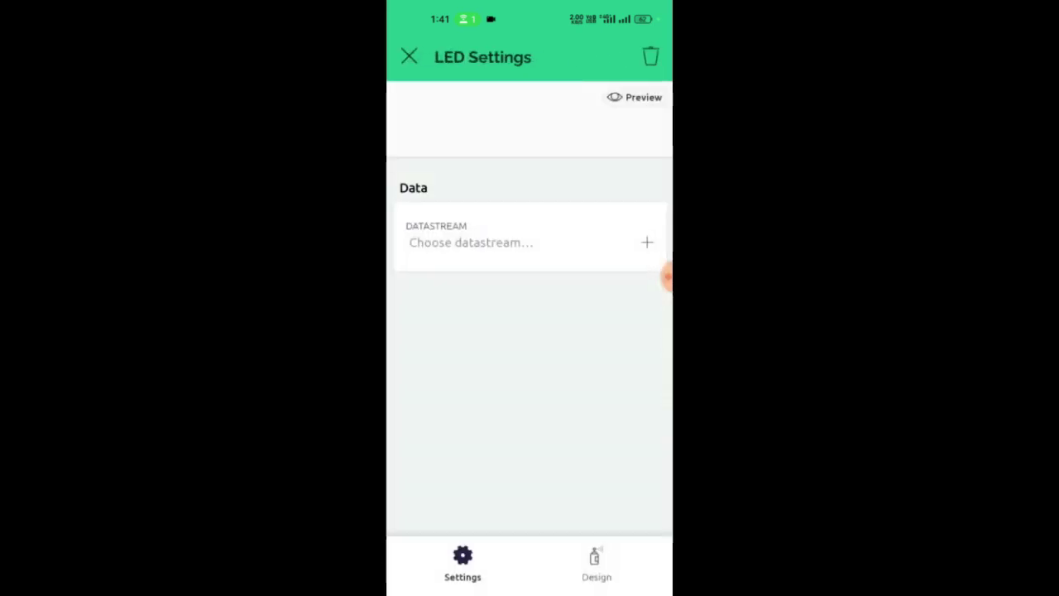
left_click(529, 240)
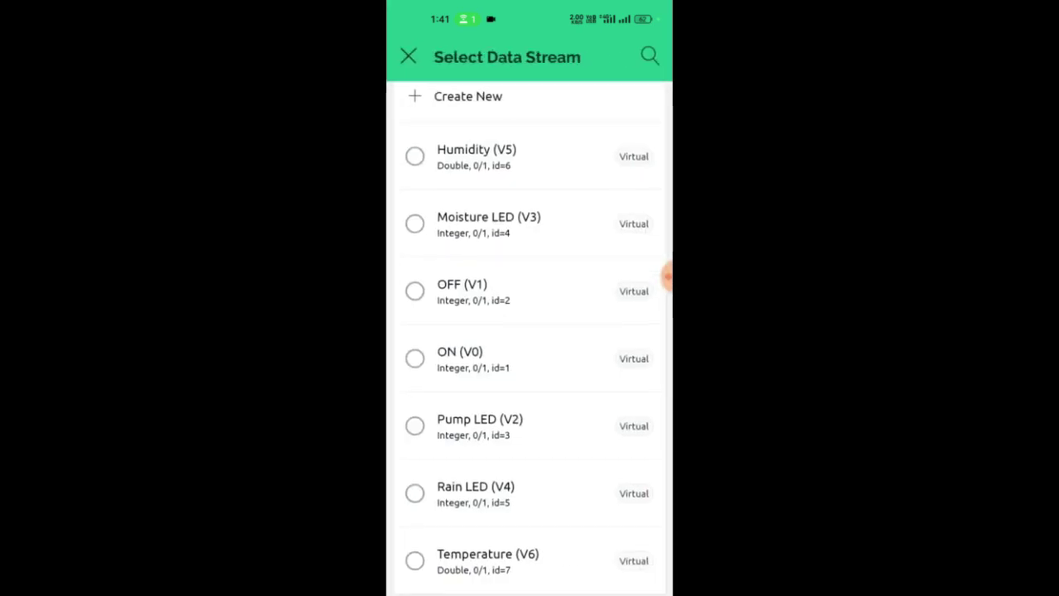
left_click(488, 242)
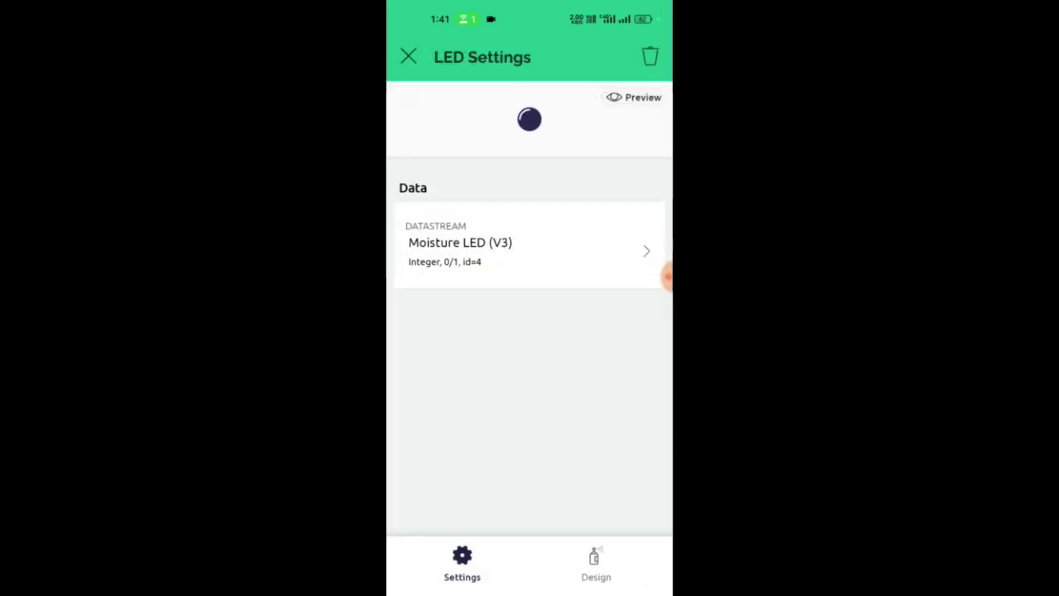
left_click(530, 245)
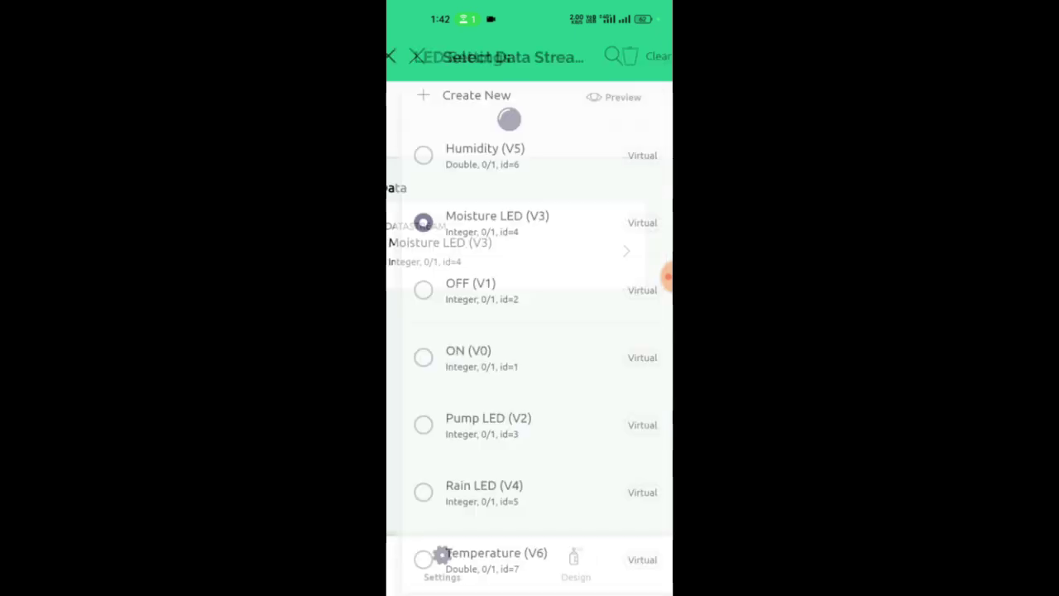
left_click(488, 223)
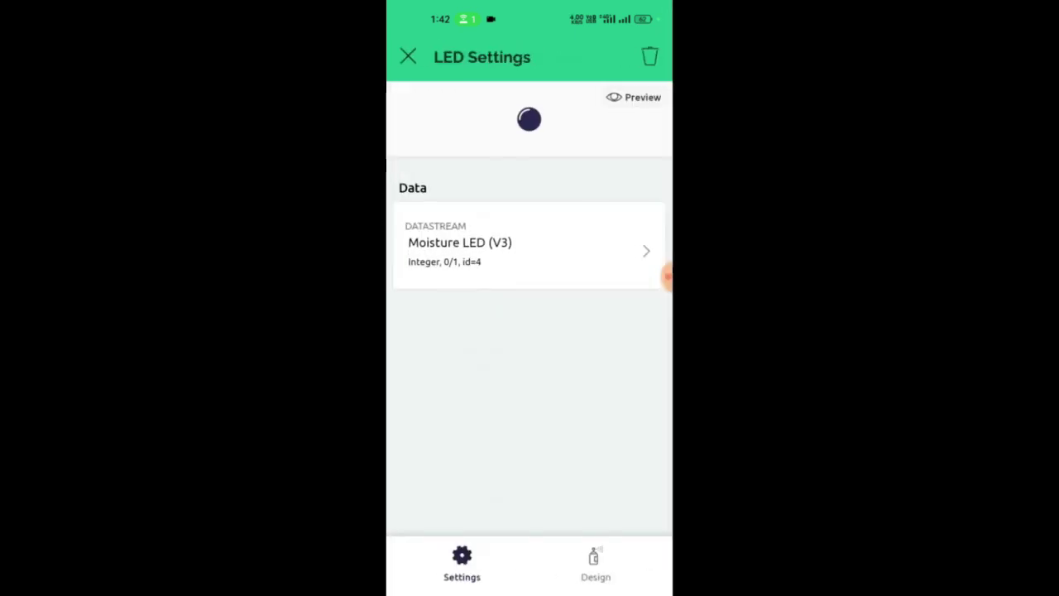
Title the LED 'Moisture' and return to the dashboard
left_click(596, 563)
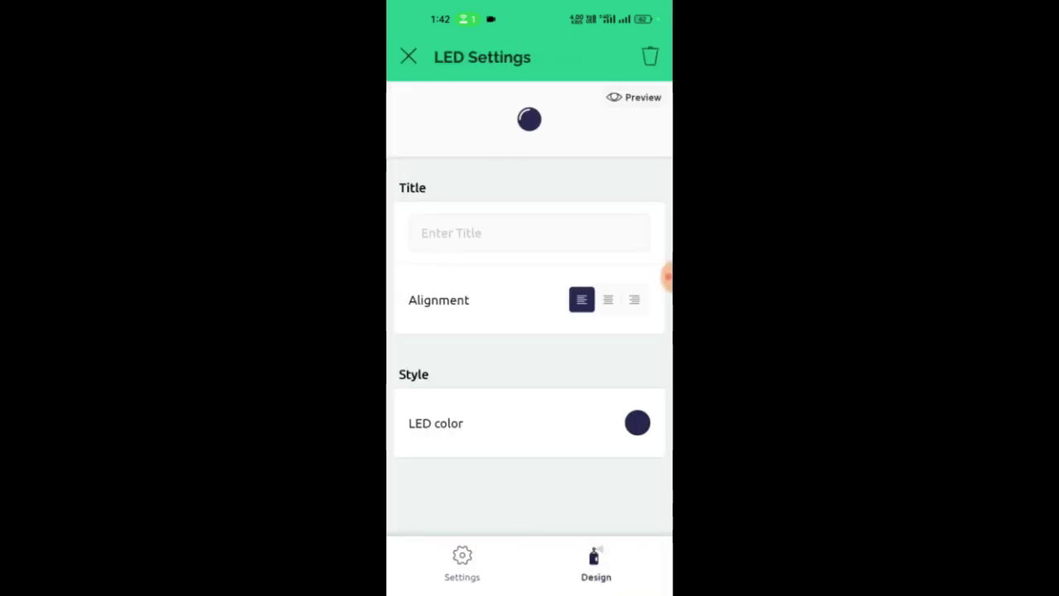
left_click(529, 232)
type("Moisture")
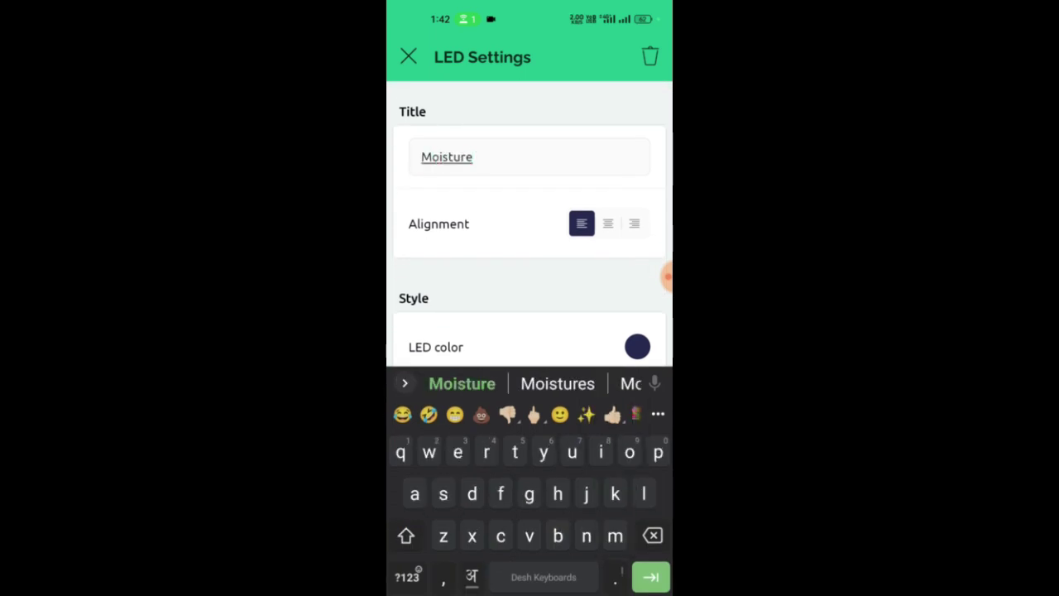
key("Return")
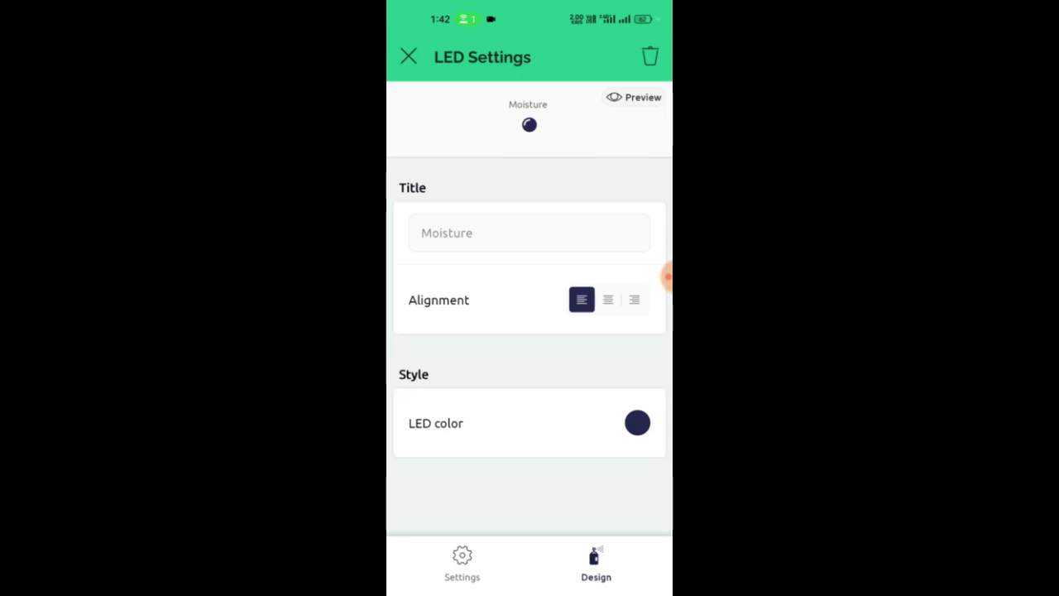
key("Escape")
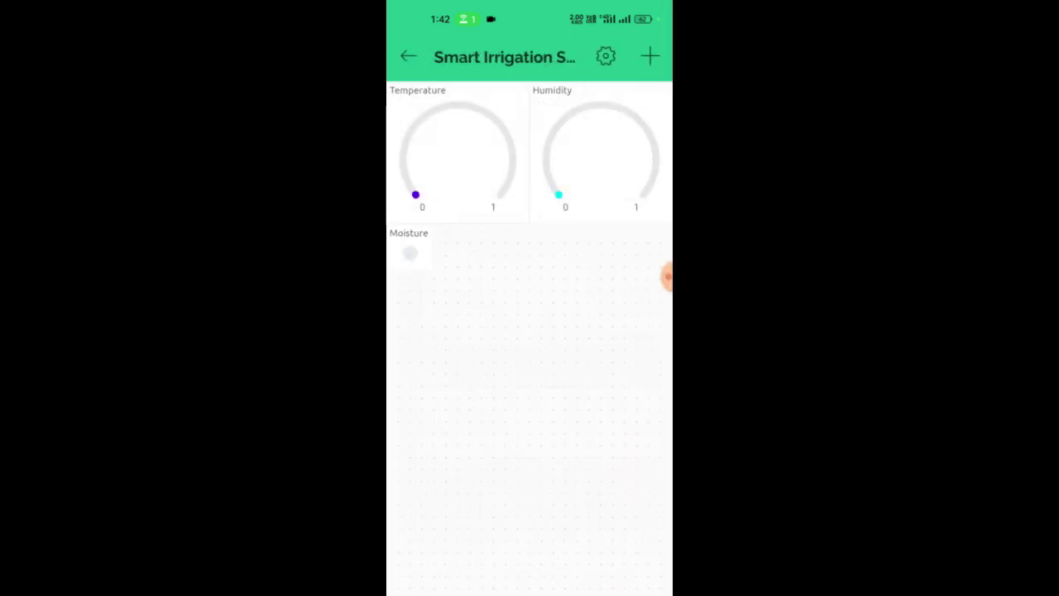
Enlarge the Moisture LED widget
left_click(410, 249)
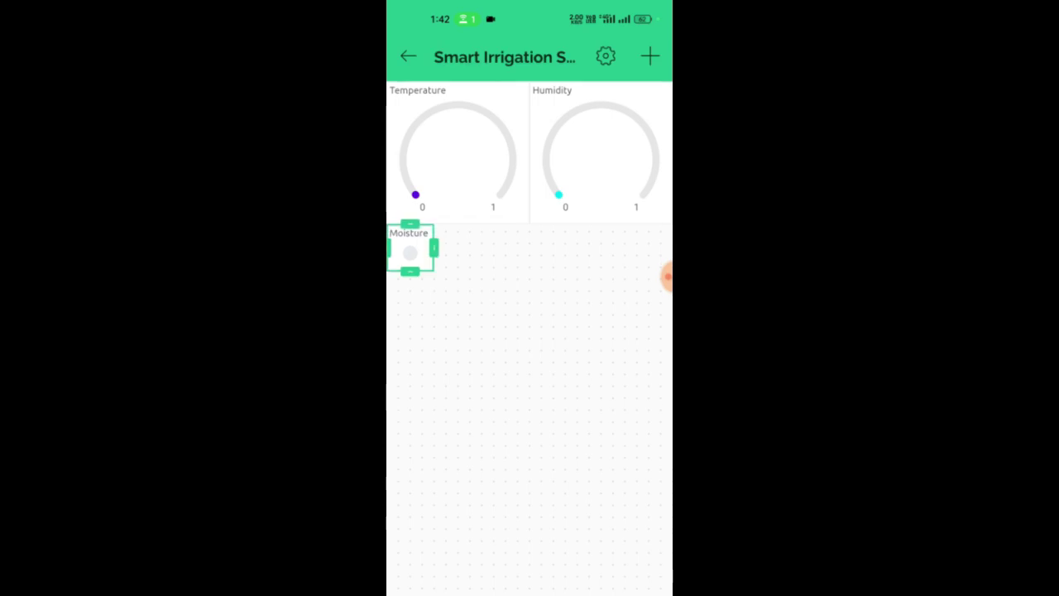
left_click_drag(434, 248, 422, 319)
left_click_drag(458, 269, 468, 270)
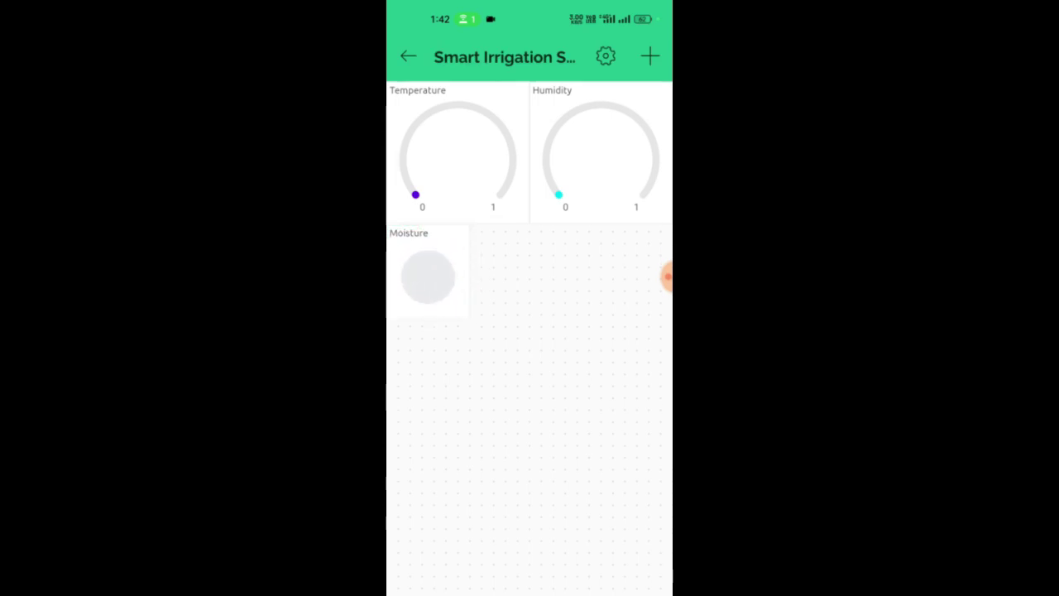
Add another LED beside Moisture and bind it to Rain LED (V4)
left_click(650, 57)
left_click(480, 331)
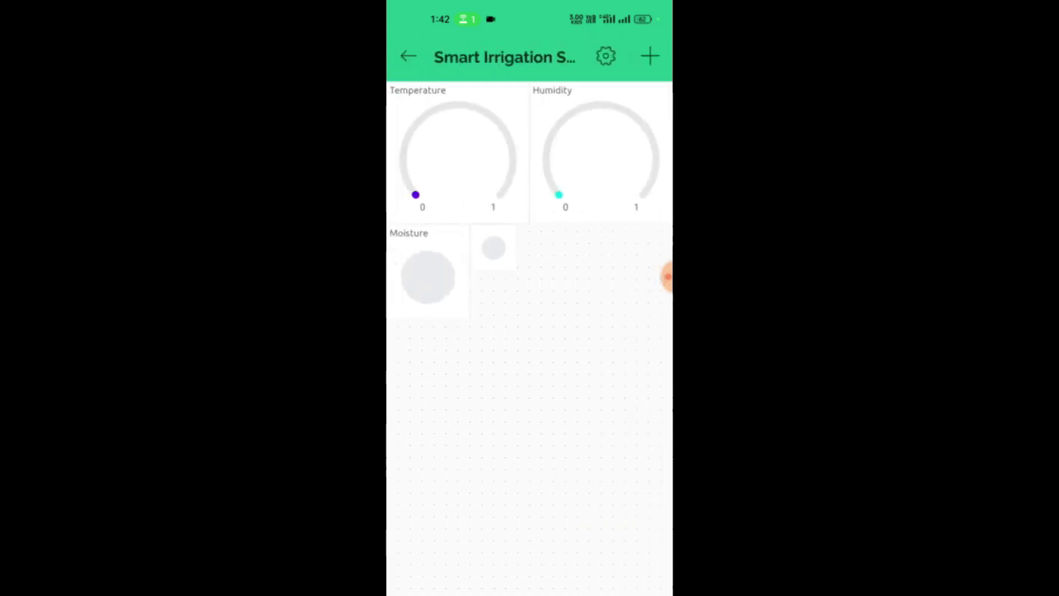
left_click(493, 248)
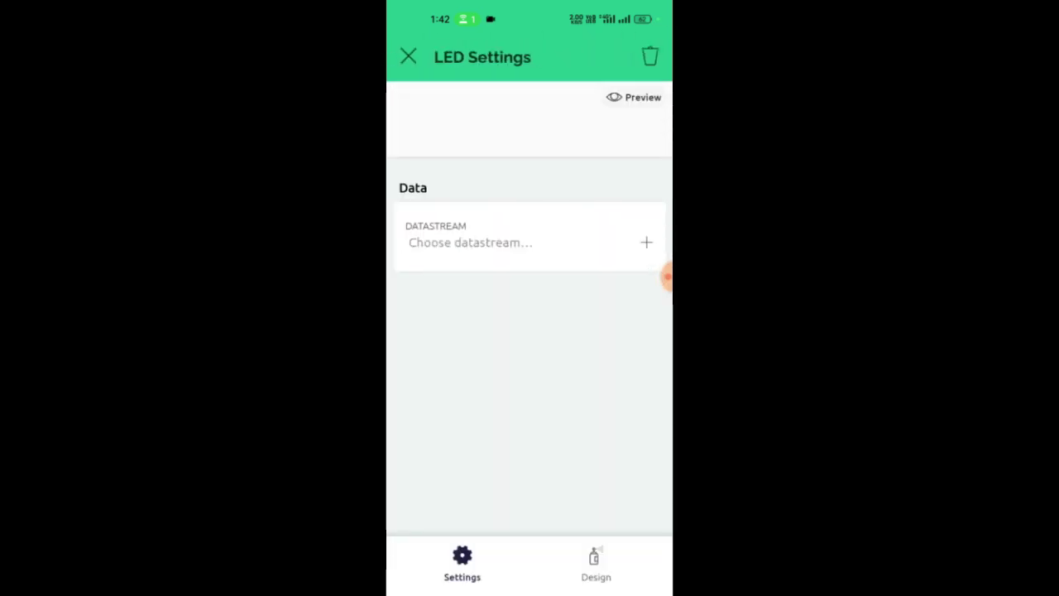
left_click(480, 241)
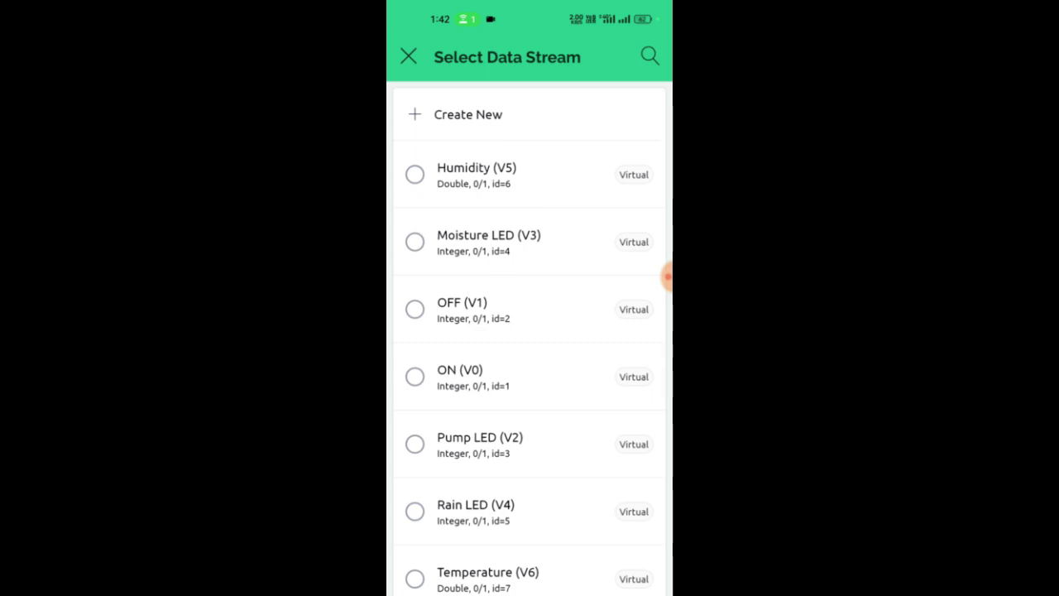
left_click(414, 512)
Title the LED 'Rainfall', confirm its Rain LED (V4) link, and return to the dashboard
left_click(595, 563)
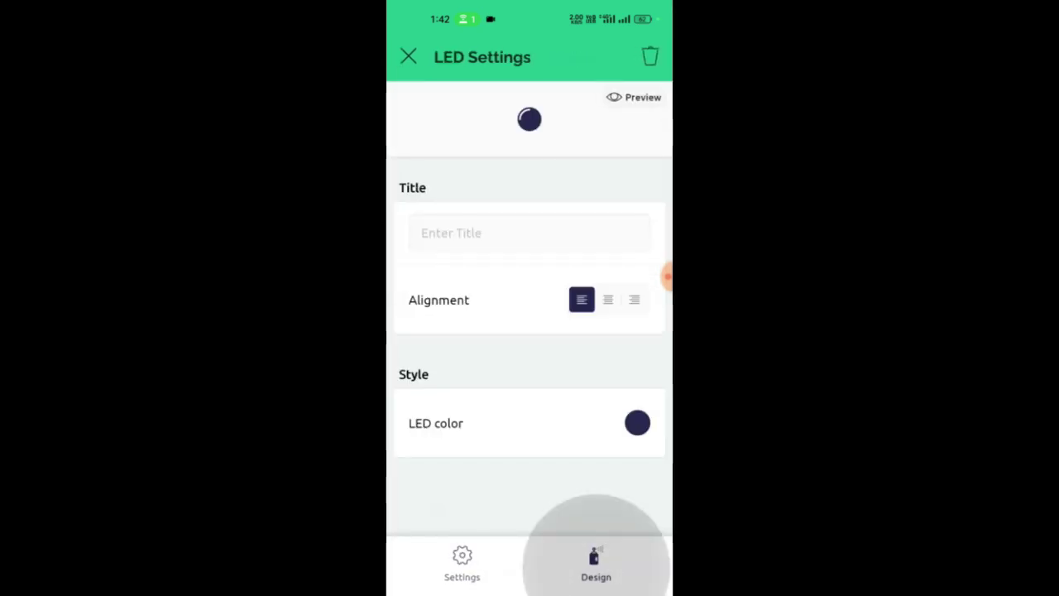
left_click(530, 232)
type("Ra")
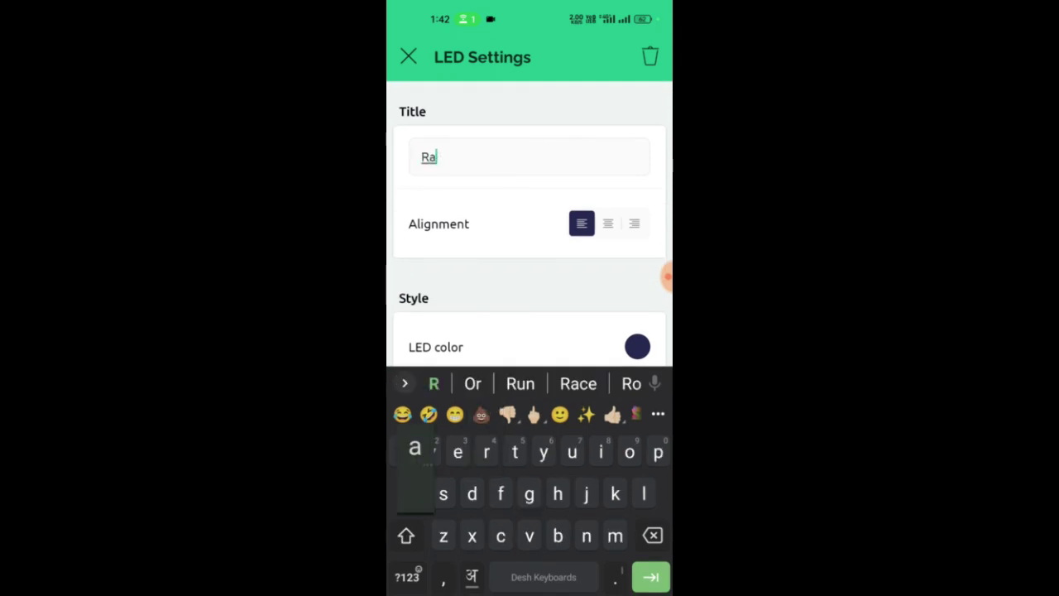
type("infa")
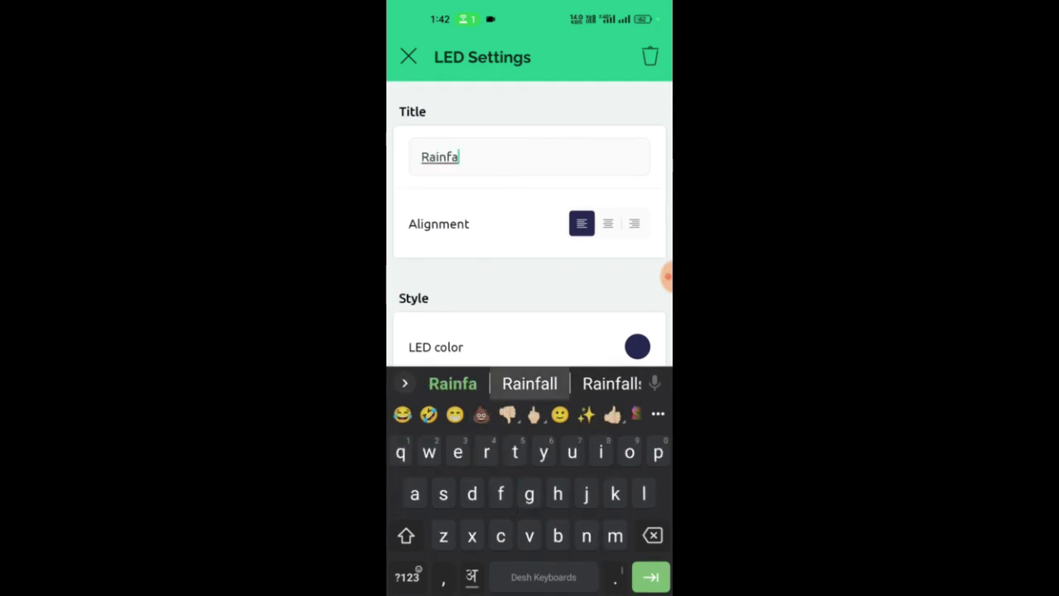
type("ll")
key("Return")
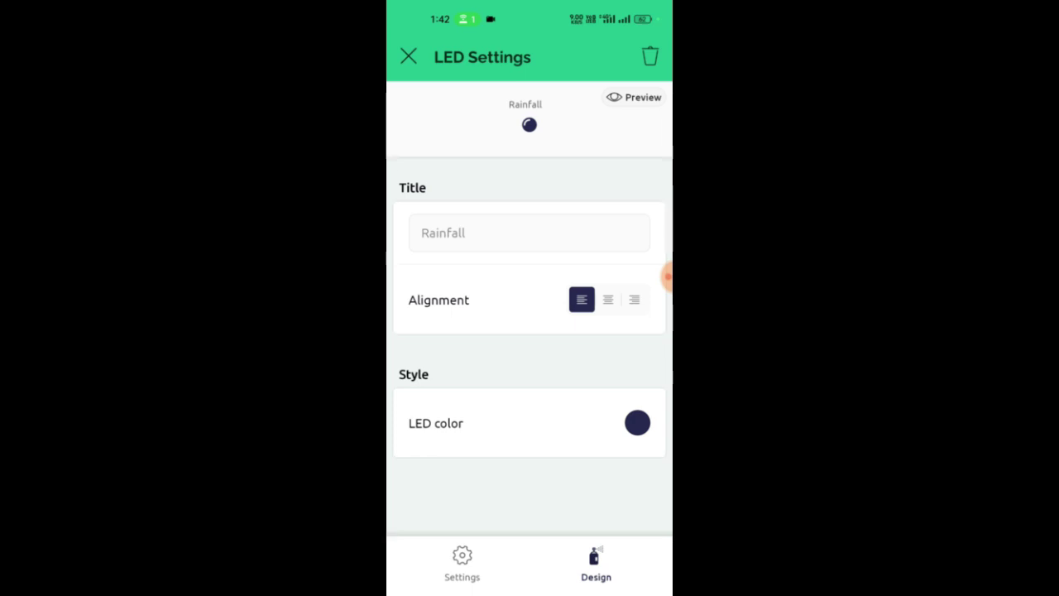
left_click(466, 233)
key("Return")
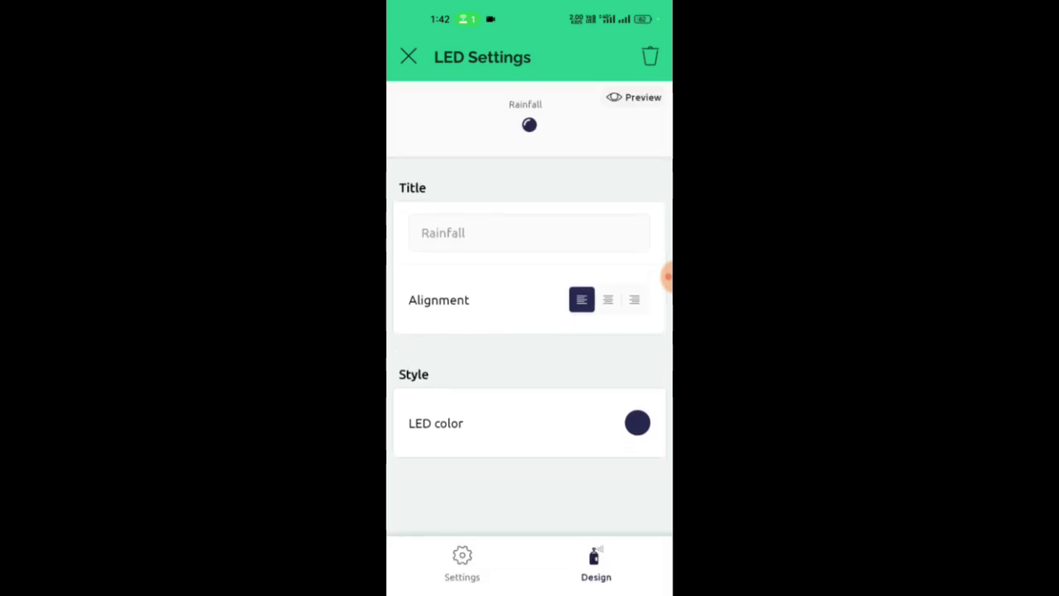
left_click(408, 57)
left_click(494, 251)
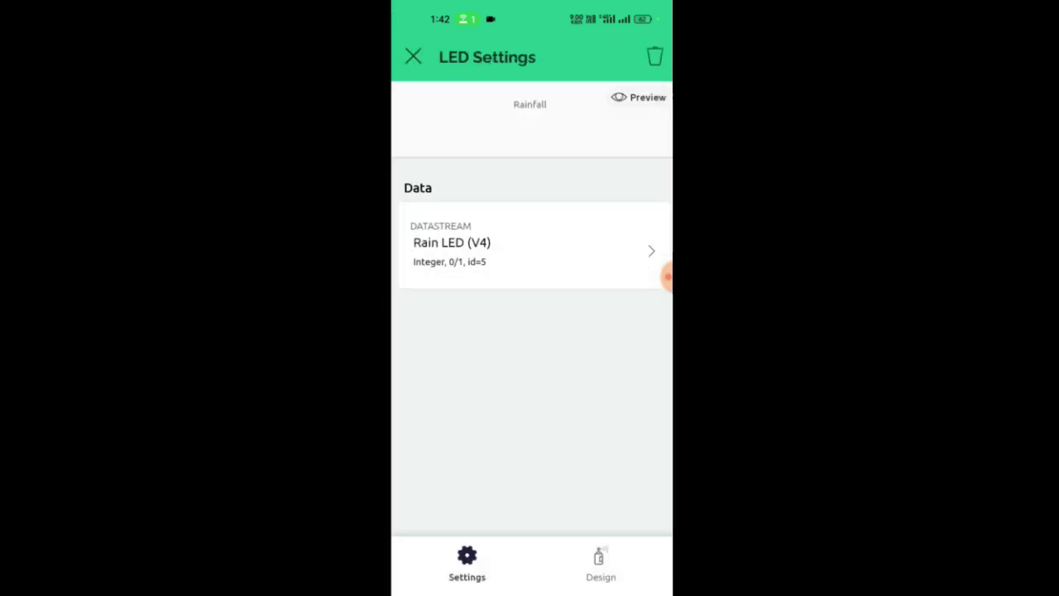
left_click(408, 56)
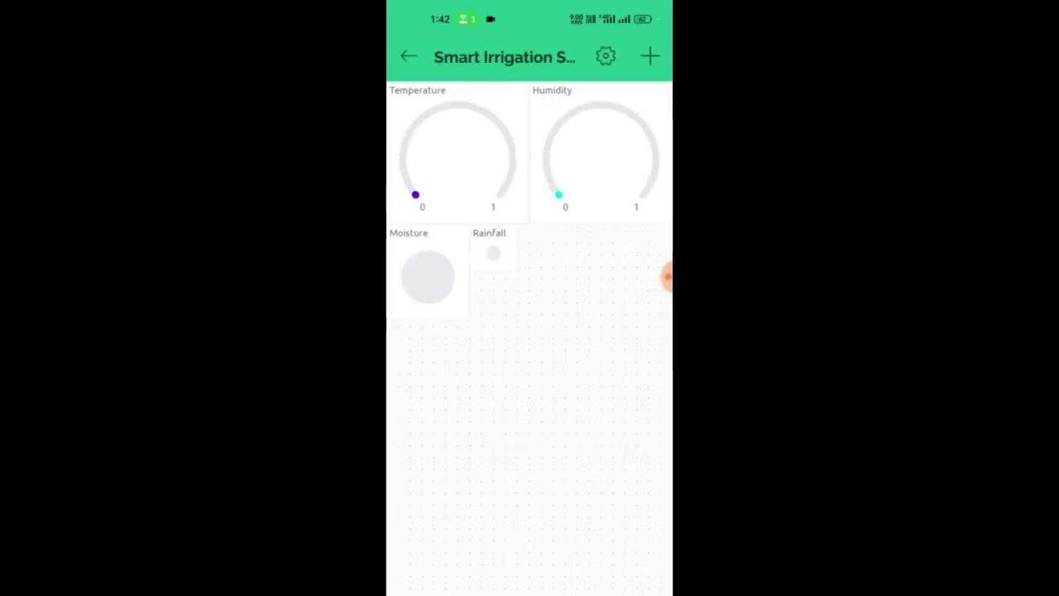
Enlarge the Rainfall LED, then add a new LED bound to Pump LED (V2)
left_click(494, 252)
left_click_drag(494, 274, 551, 272)
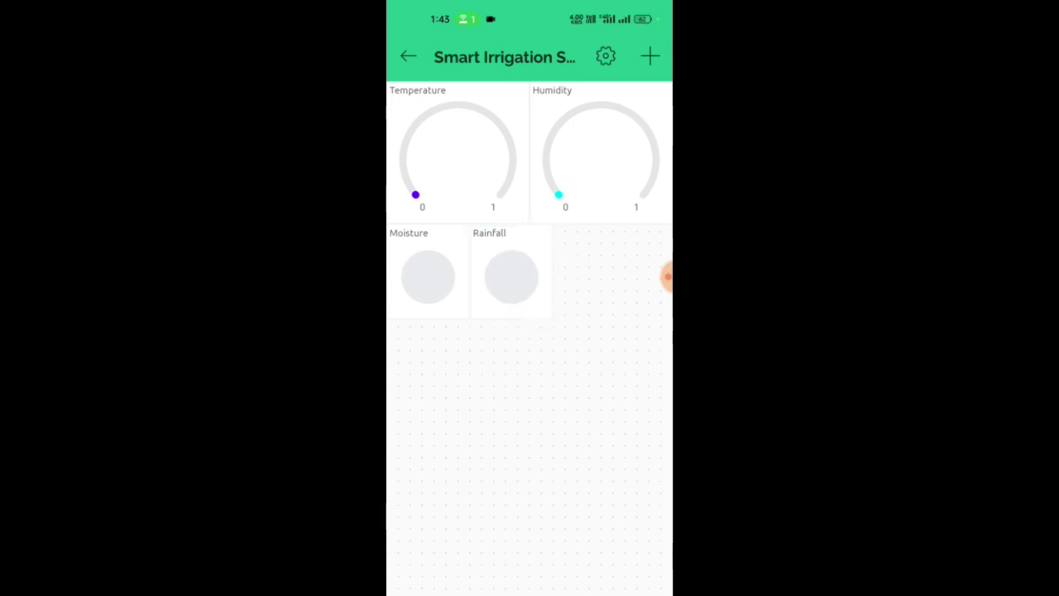
left_click_drag(667, 276, 667, 277)
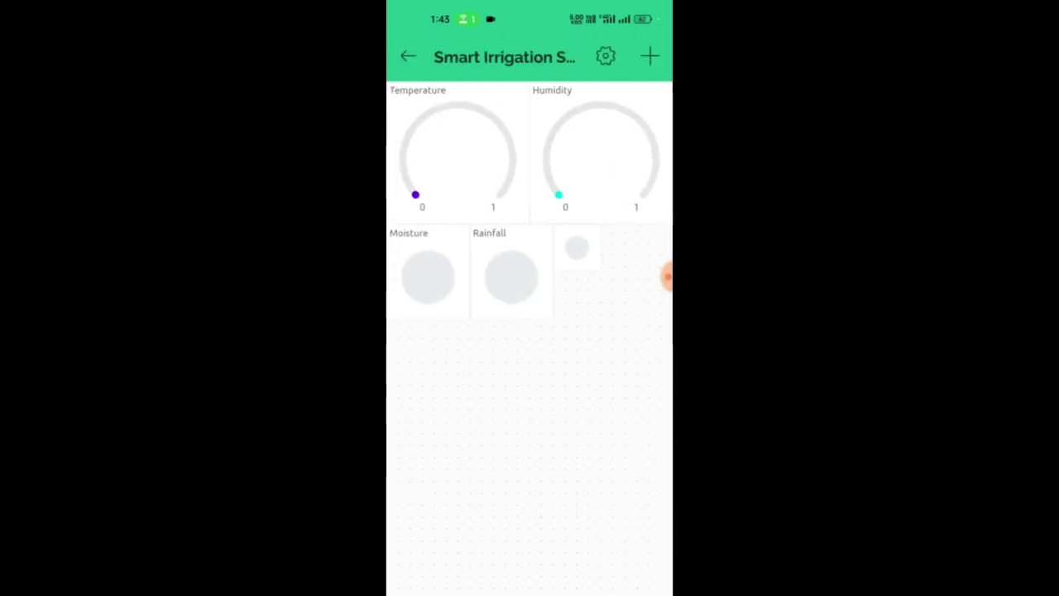
left_click(577, 247)
left_click(497, 240)
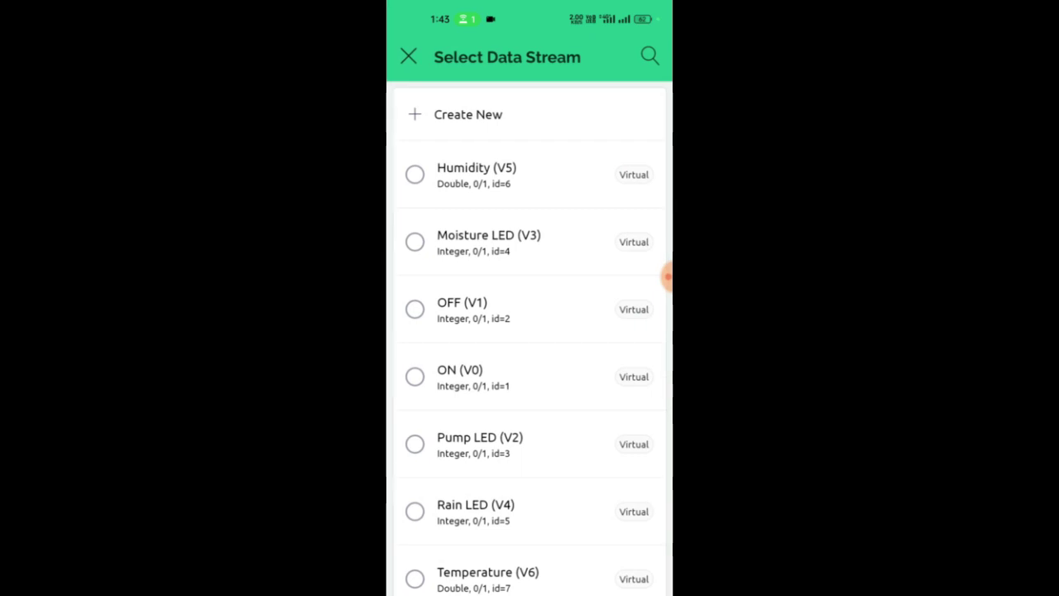
left_click(480, 444)
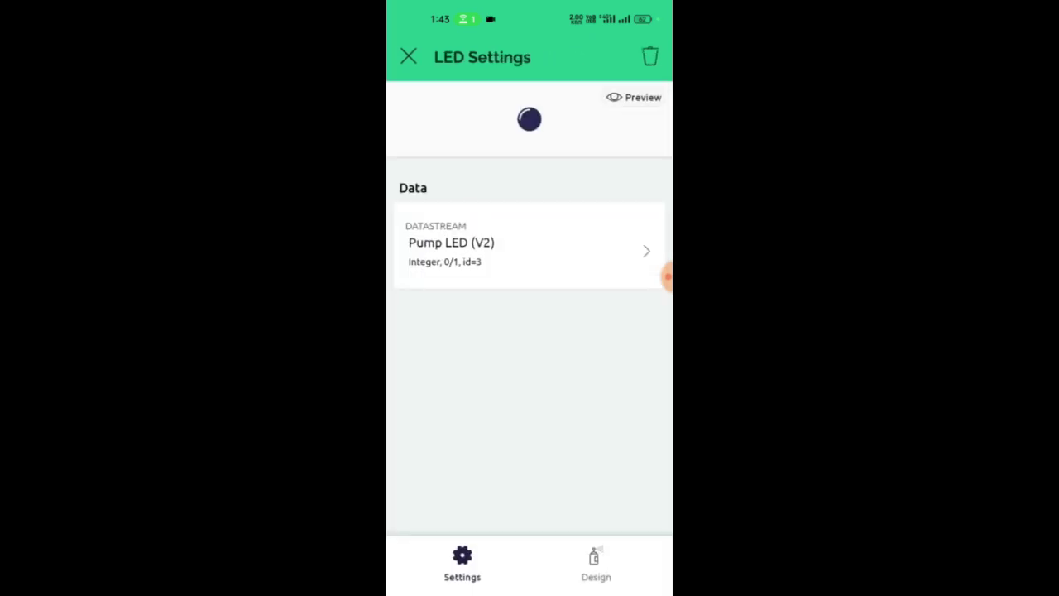
Title the new LED 'Pump' and colour it orange
left_click(596, 564)
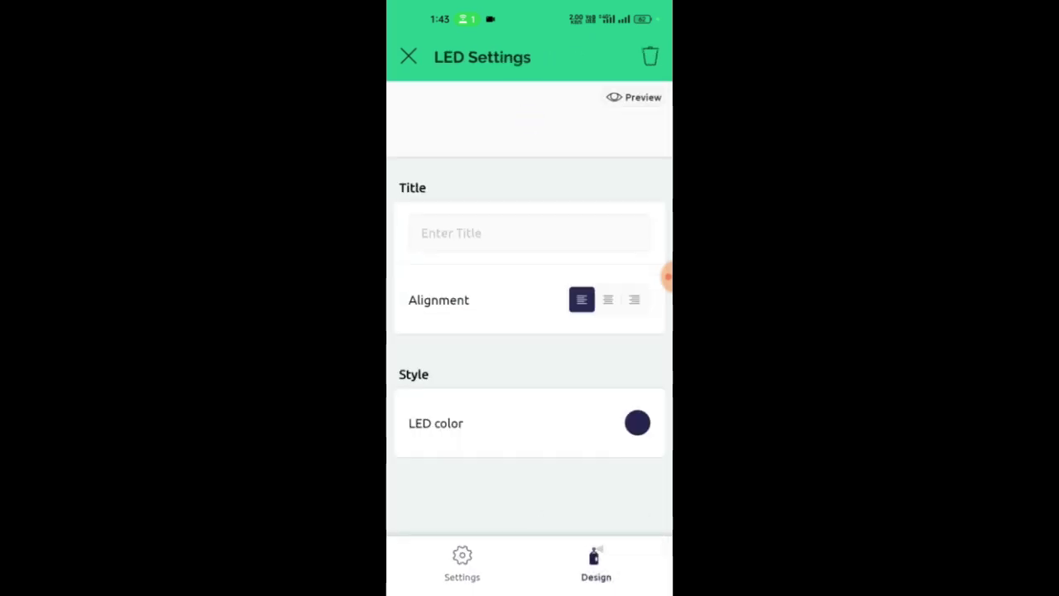
left_click(530, 232)
type("Pump")
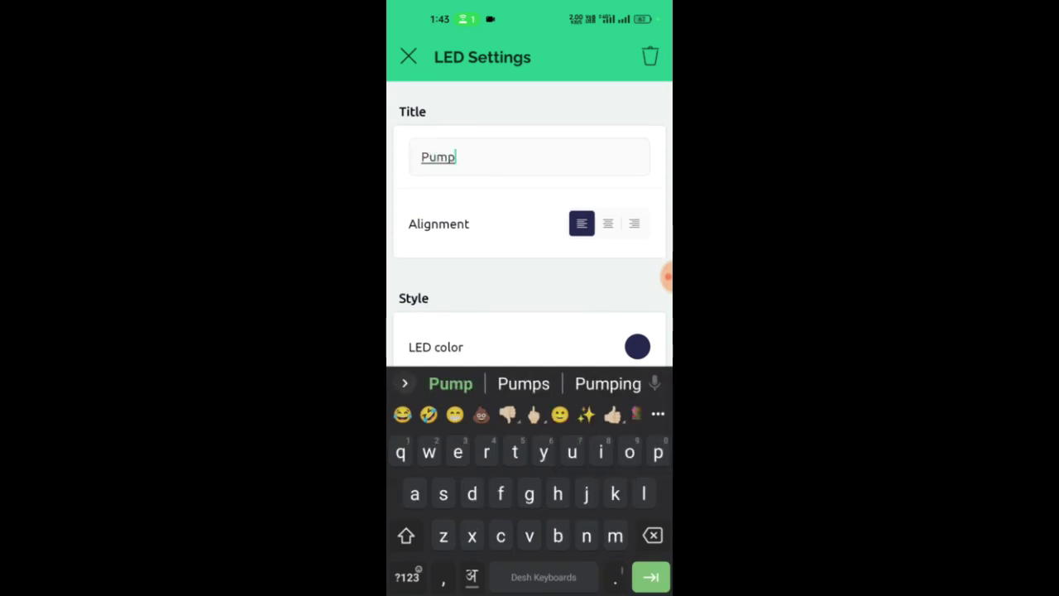
left_click(637, 347)
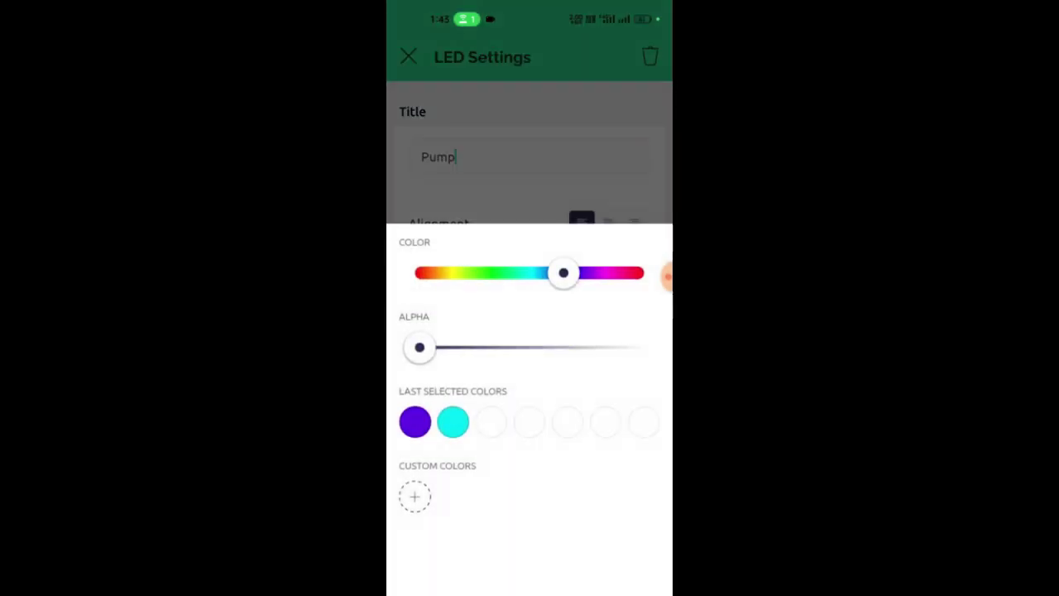
left_click_drag(563, 272, 439, 272)
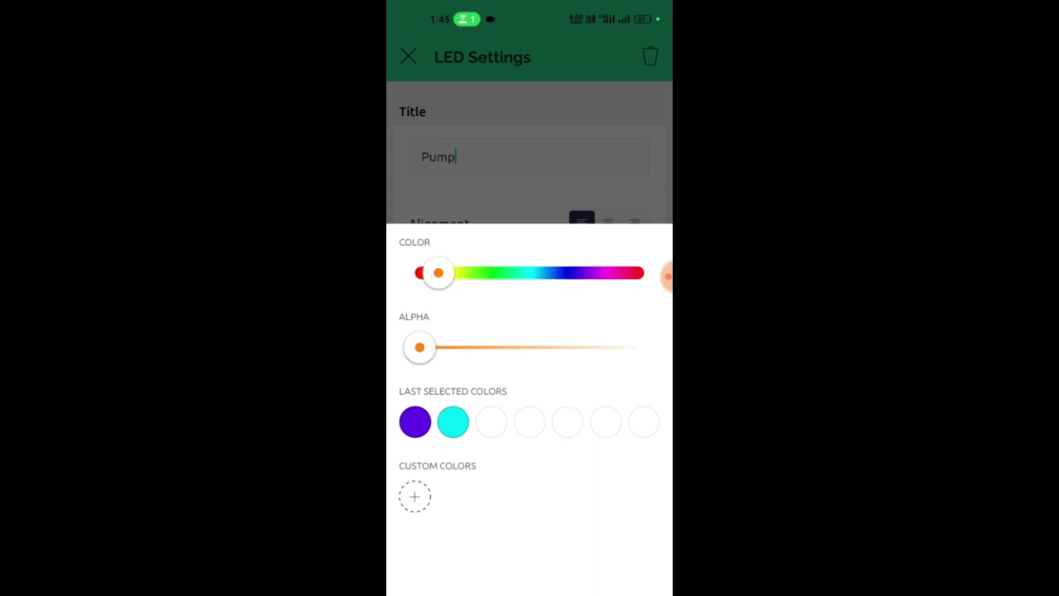
left_click_drag(668, 275, 645, 275)
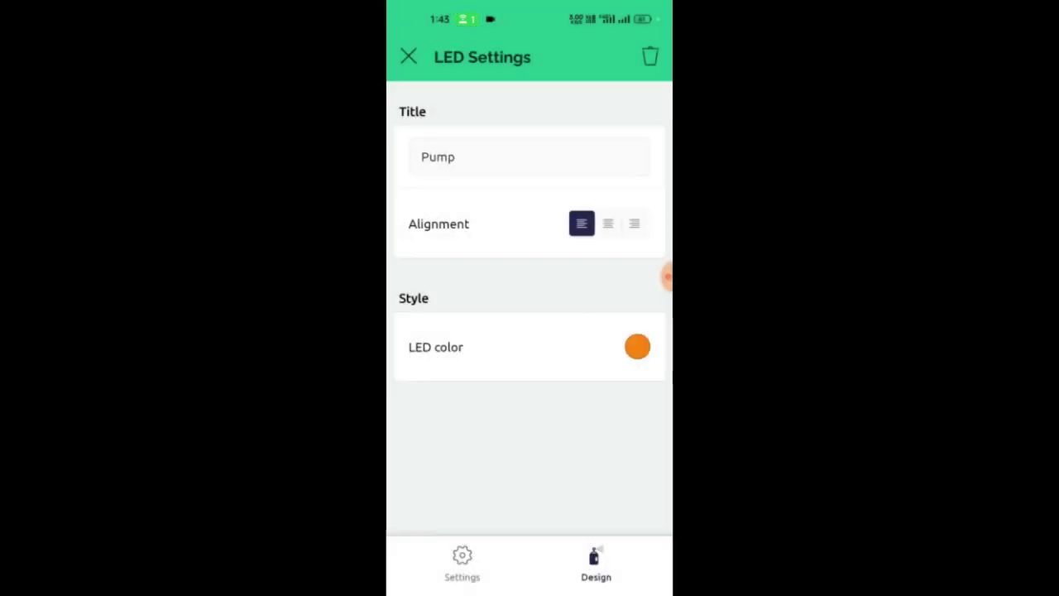
key("Escape")
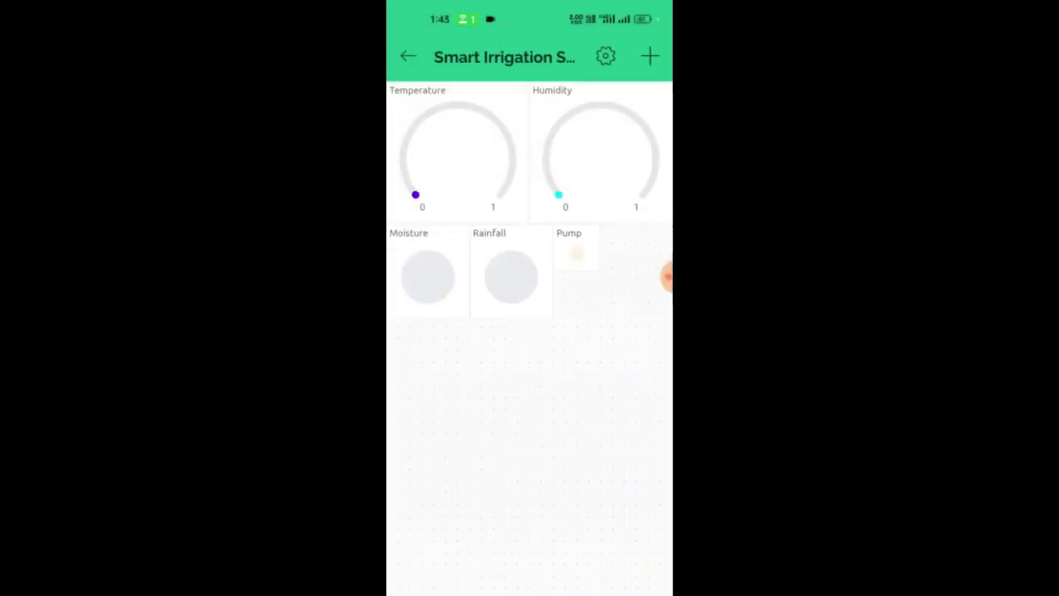
Resize the Pump LED to match the other LEDs
left_click(576, 253)
left_click_drag(605, 247, 588, 318)
left_click_drag(625, 266, 637, 265)
left_click_drag(595, 306, 595, 318)
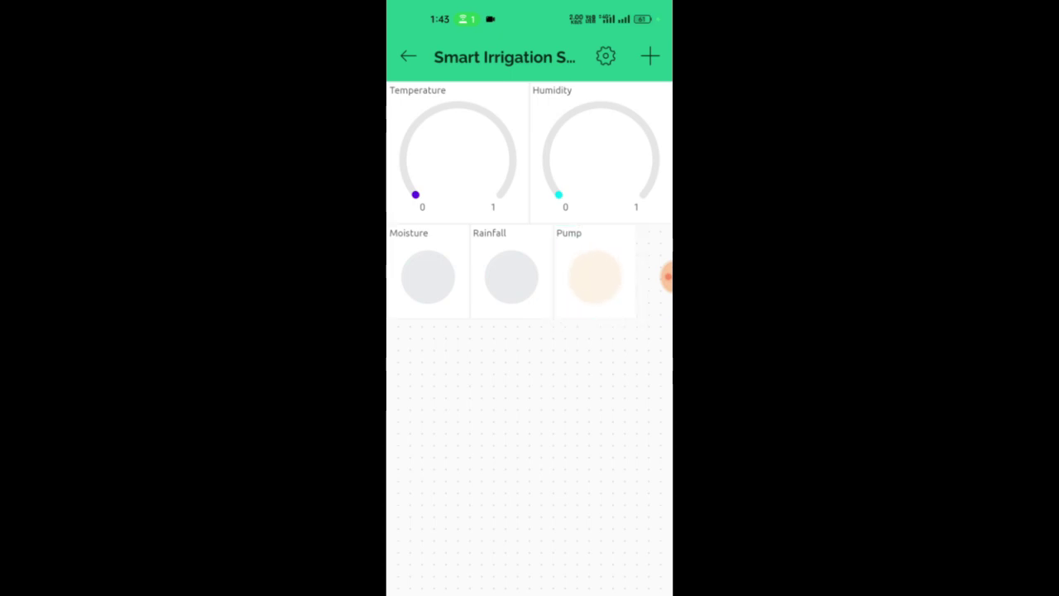
Add a push Button widget, move it below the Rainfall LED, and open its settings
left_click(650, 56)
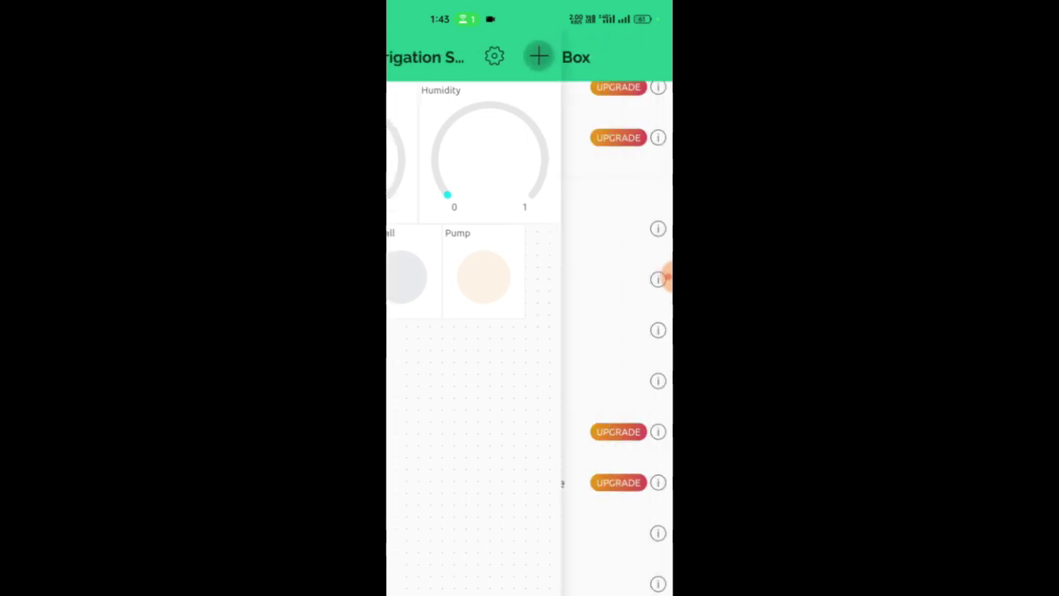
scroll(529, 337, "down", 3)
scroll(546, 331, "up", 10)
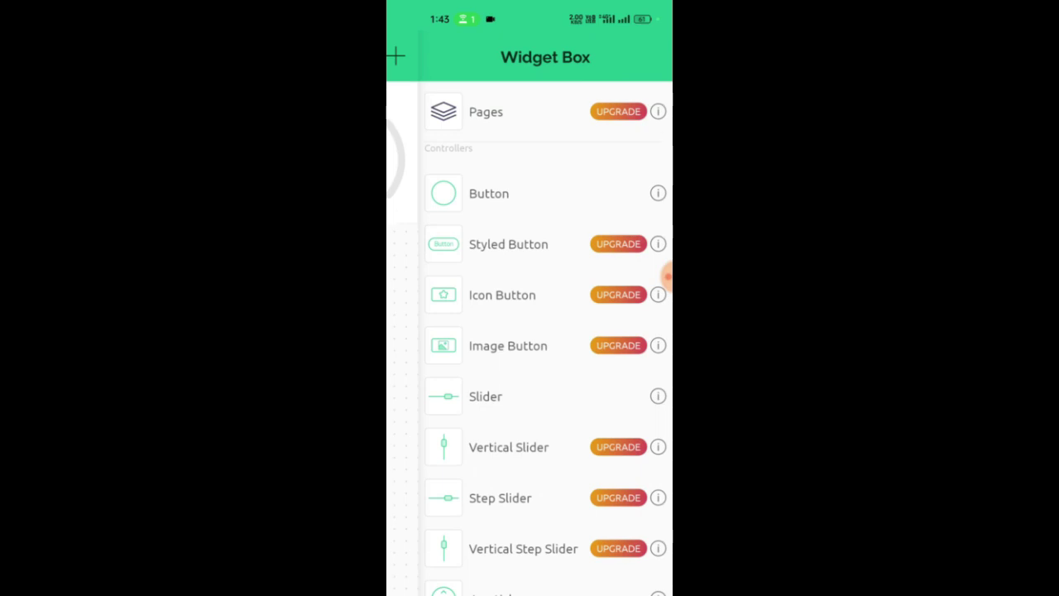
left_click(488, 192)
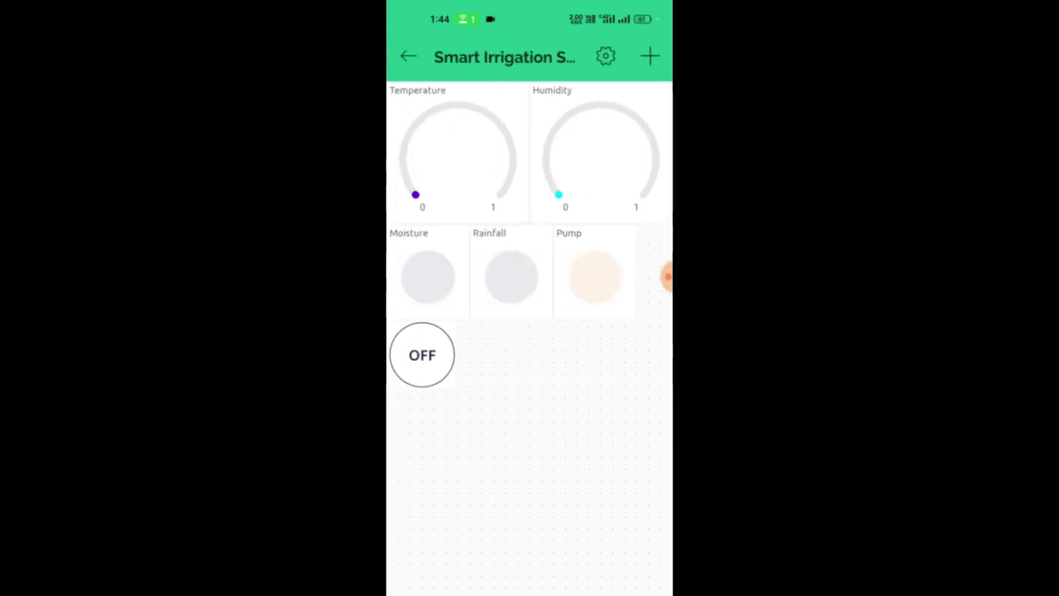
left_click_drag(422, 355, 494, 450)
left_click(494, 450)
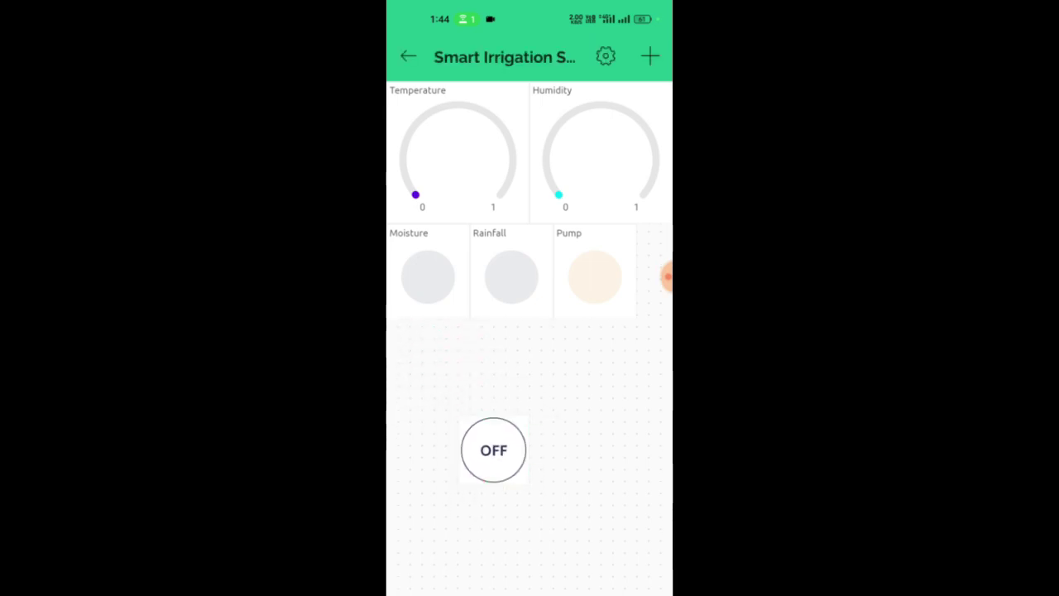
left_click(594, 276)
Link the button to the ON (V0) datastream
left_click(494, 450)
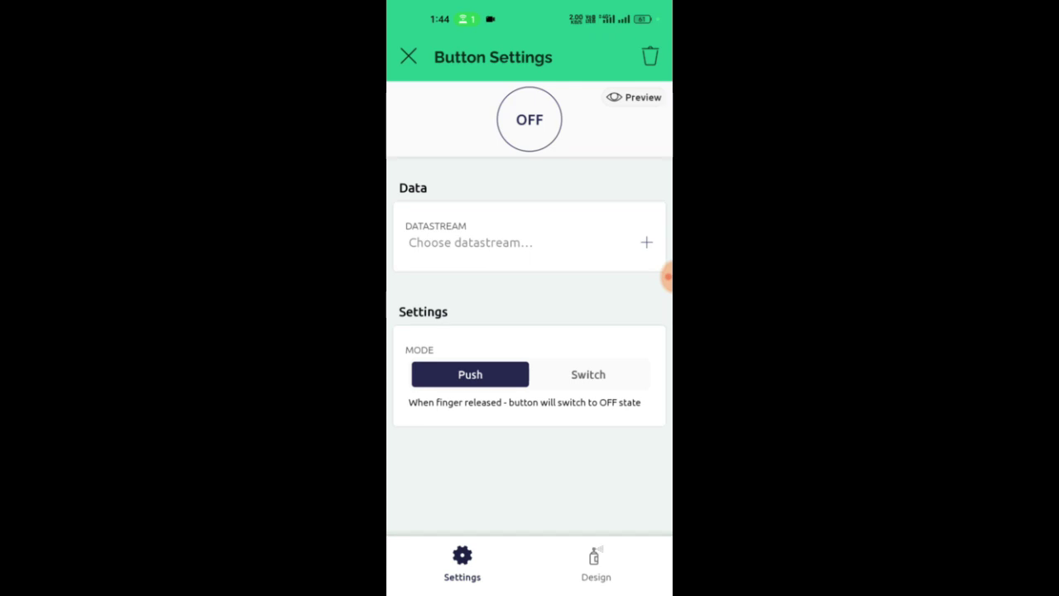
left_click(530, 242)
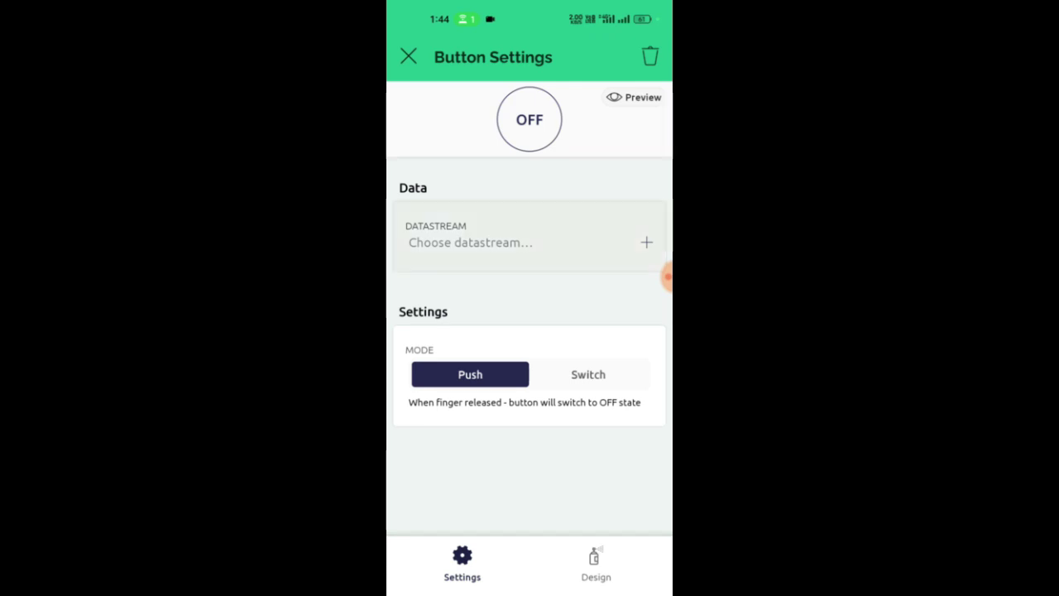
left_click(460, 377)
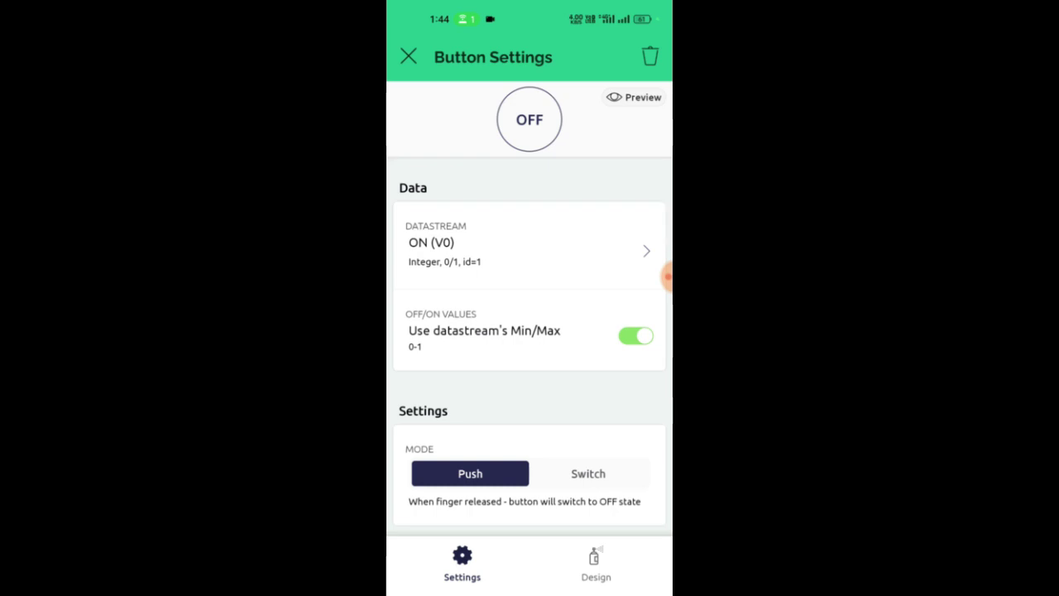
scroll(530, 344, "down", 1)
Set the button's OFF label to 'ON' and return to the dashboard
left_click(595, 562)
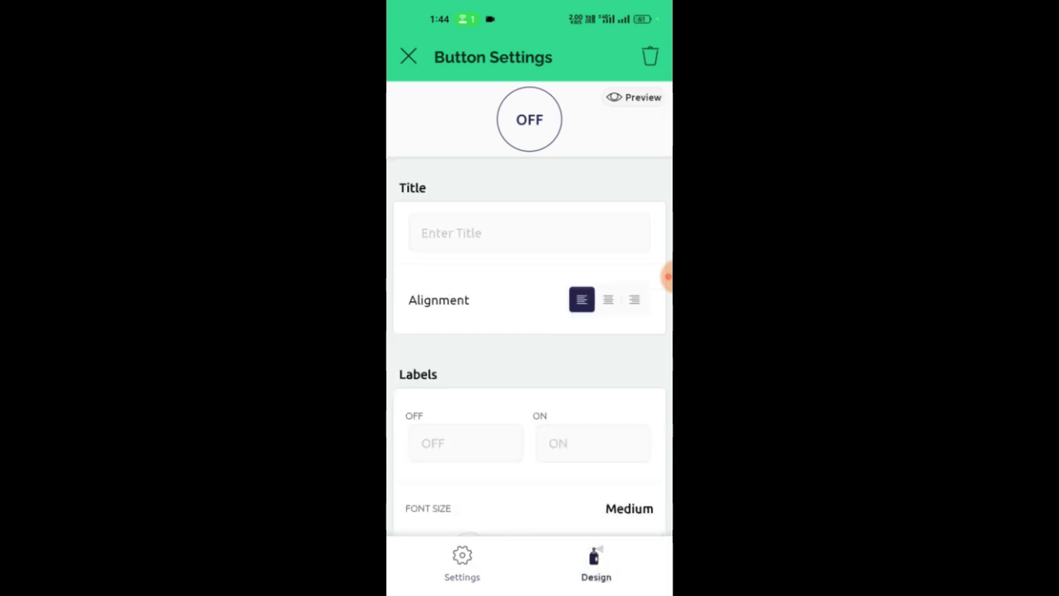
scroll(530, 345, "down", 3)
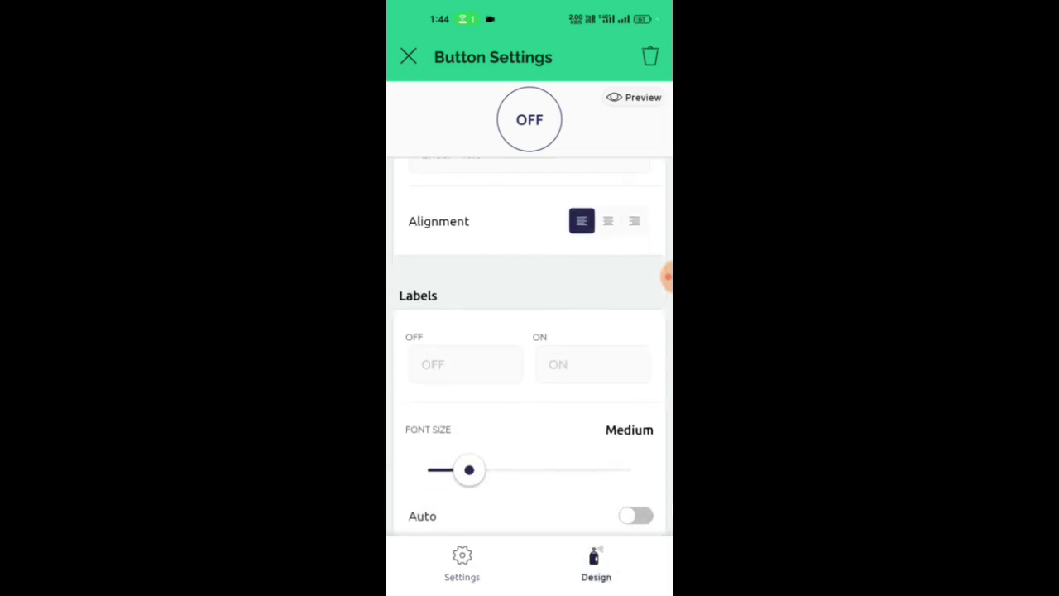
left_click(465, 328)
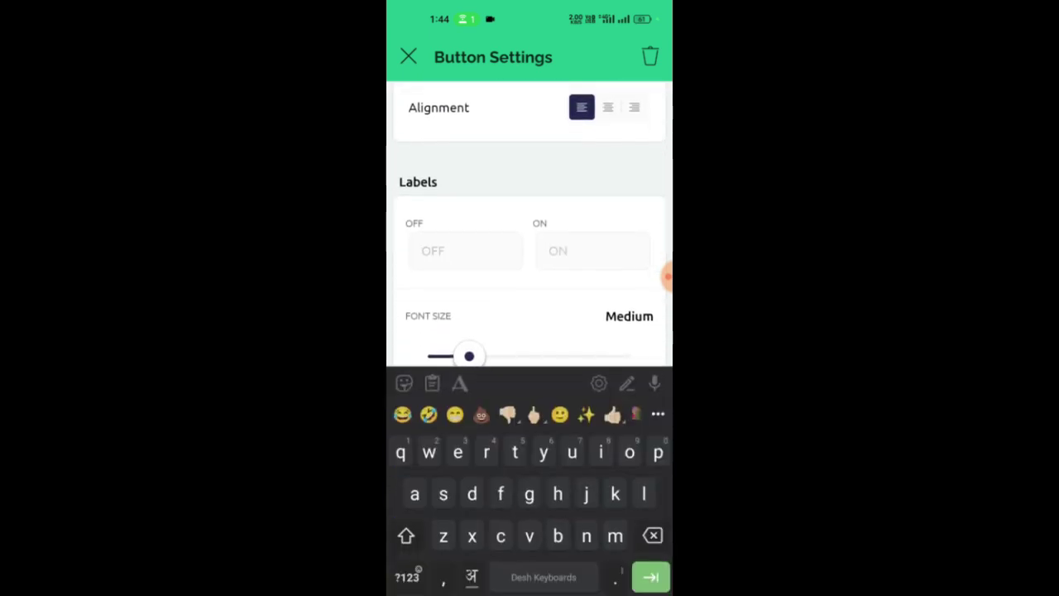
scroll(530, 224, "down", 3)
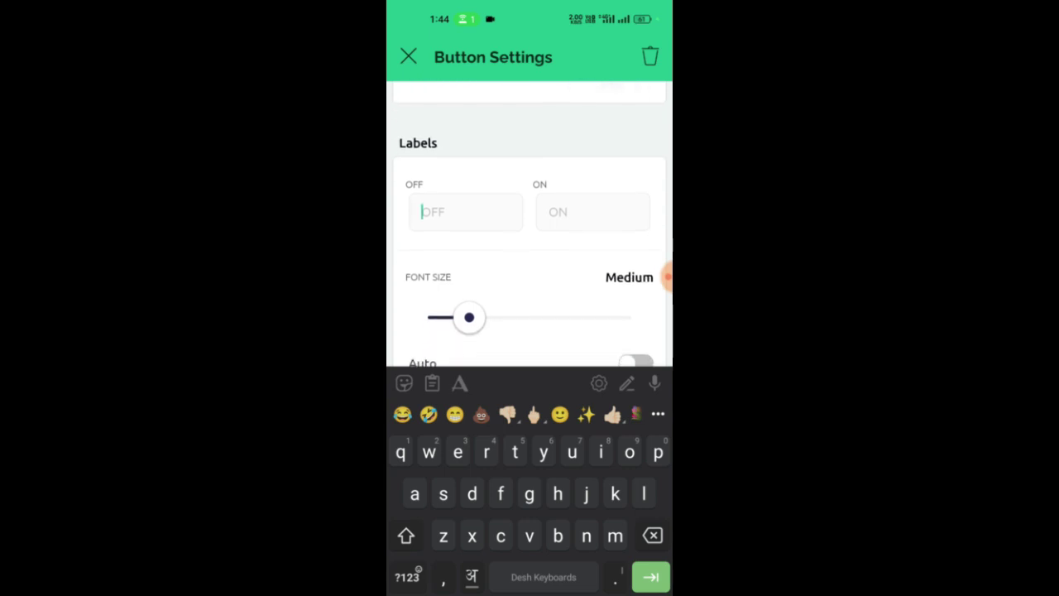
scroll(530, 223, "up", 3)
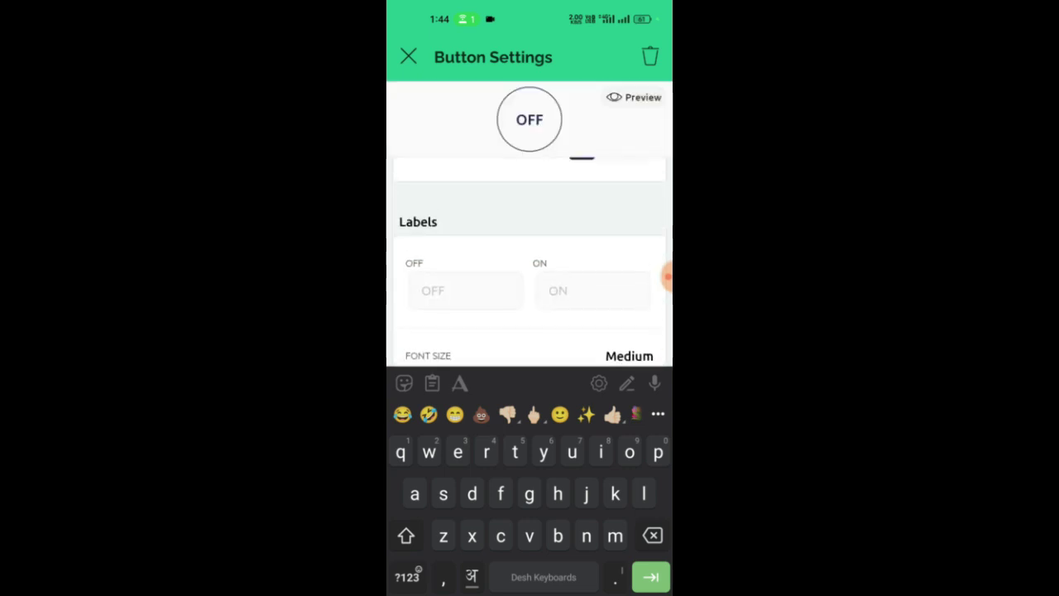
scroll(530, 224, "down", 3)
scroll(530, 223, "up", 5)
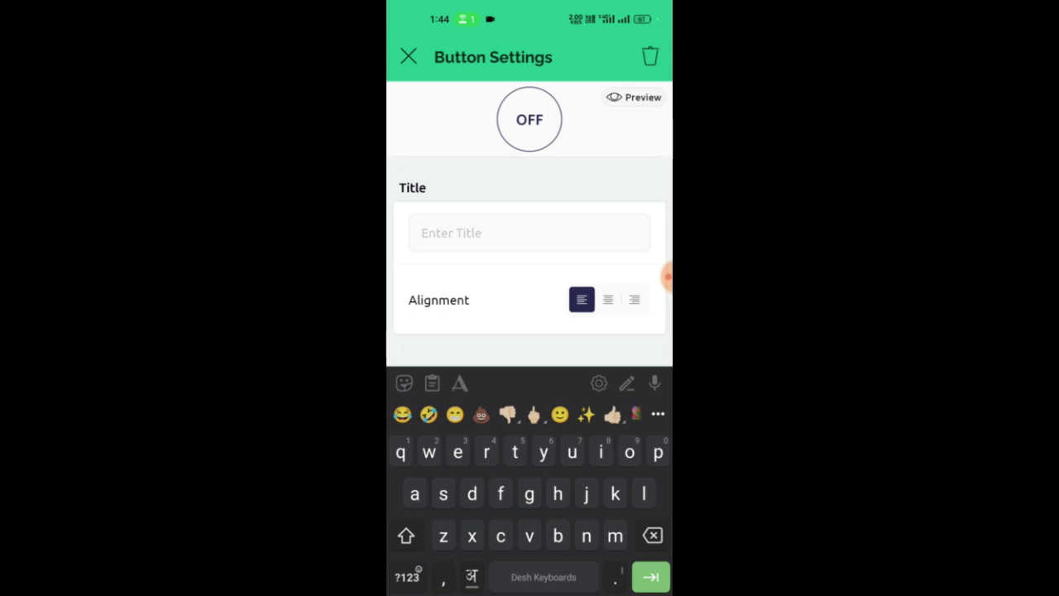
scroll(530, 223, "down", 2)
scroll(530, 224, "up", 1)
scroll(530, 223, "down", 1)
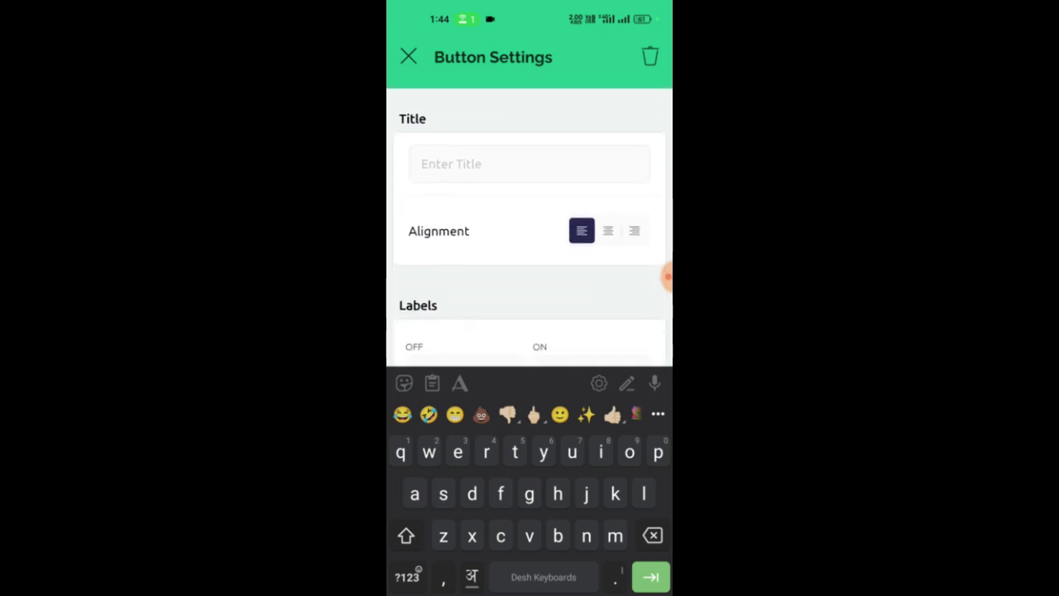
scroll(529, 223, "up", 1)
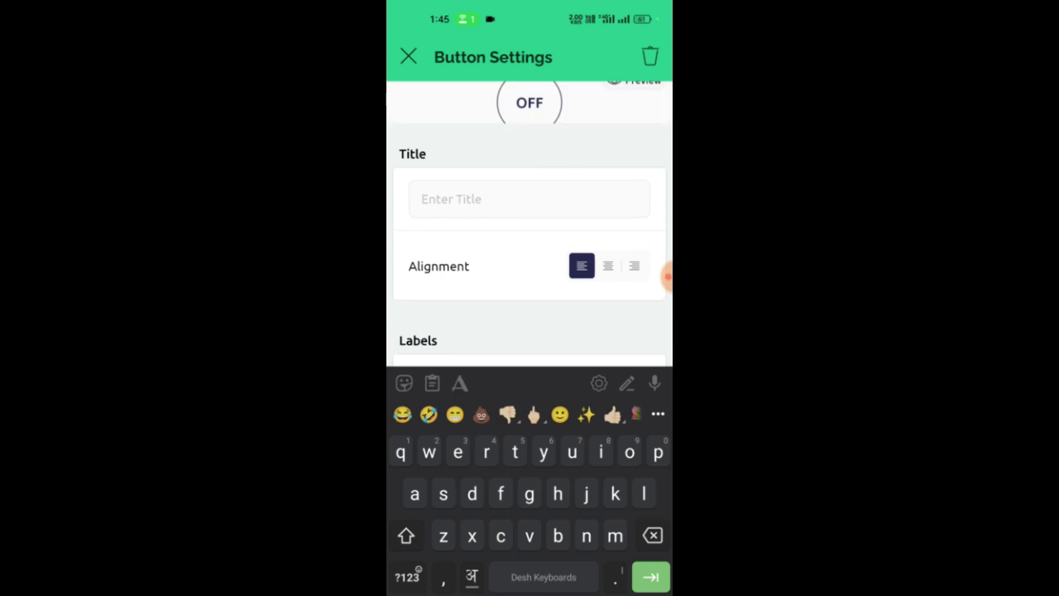
scroll(529, 223, "down", 4)
left_click(466, 185)
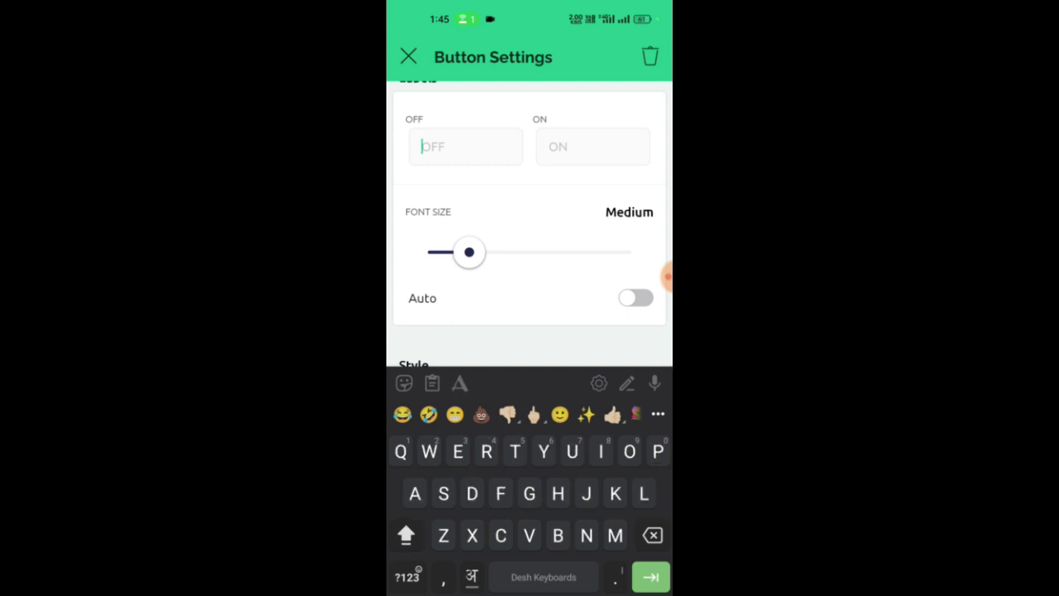
type("ON")
key("Tab")
key("Escape")
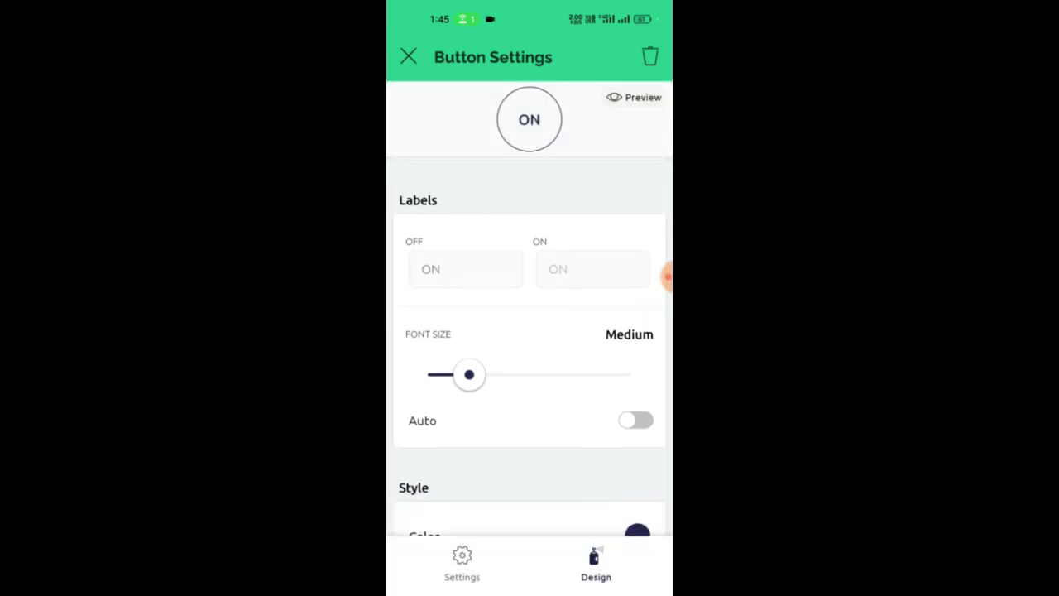
key("Escape")
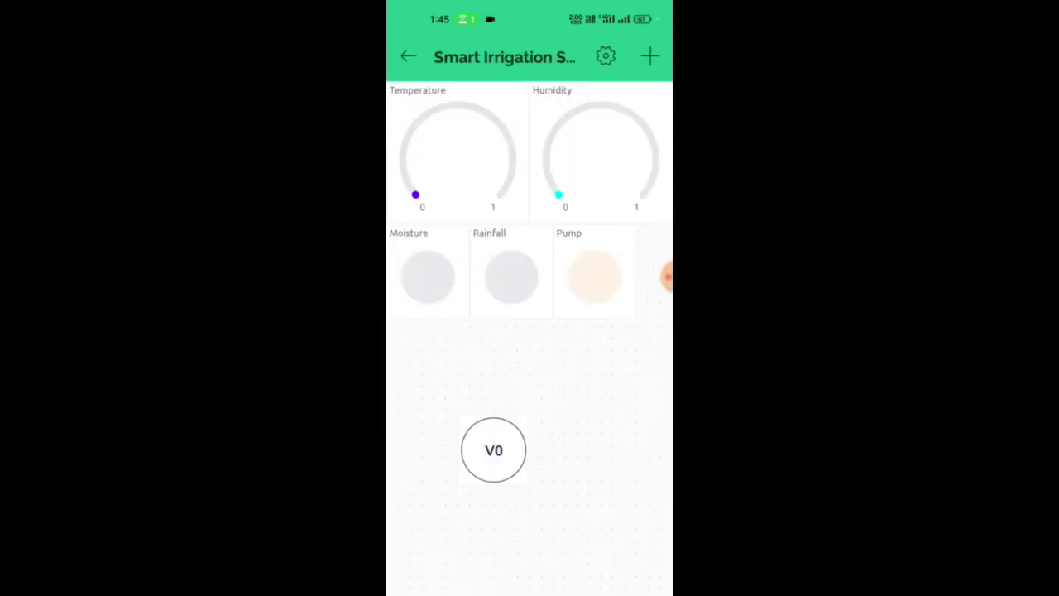
Add another Button widget and place it next to the V0 button
left_click(649, 56)
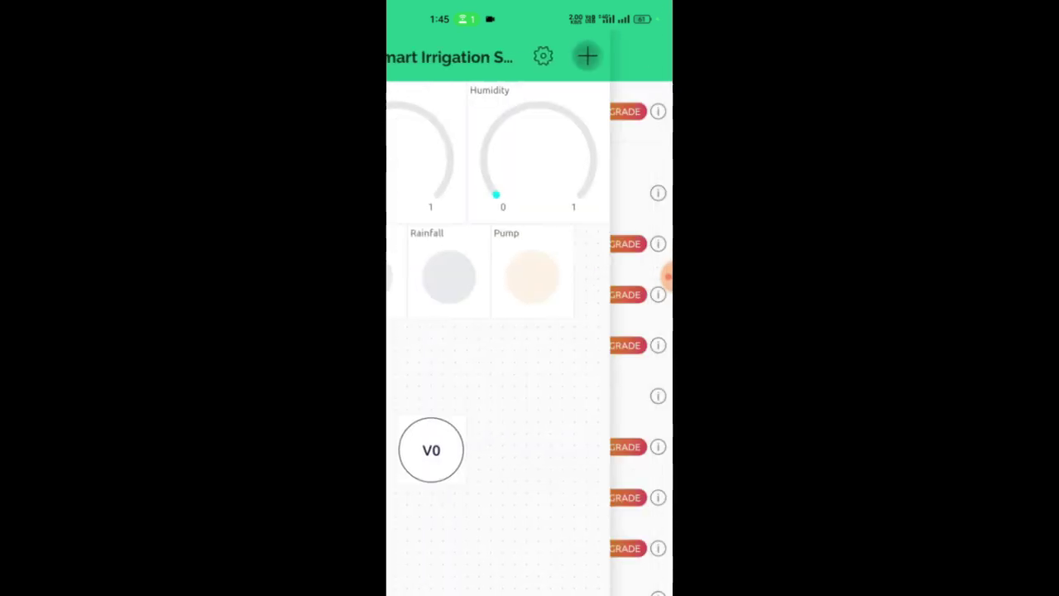
left_click(488, 194)
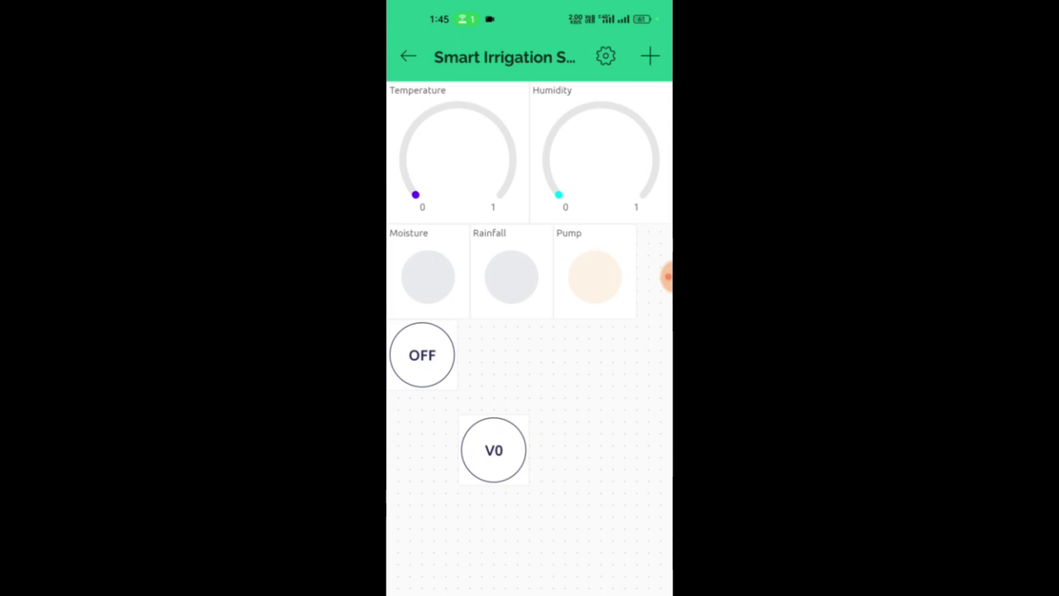
left_click(422, 354)
left_click_drag(422, 355, 566, 449)
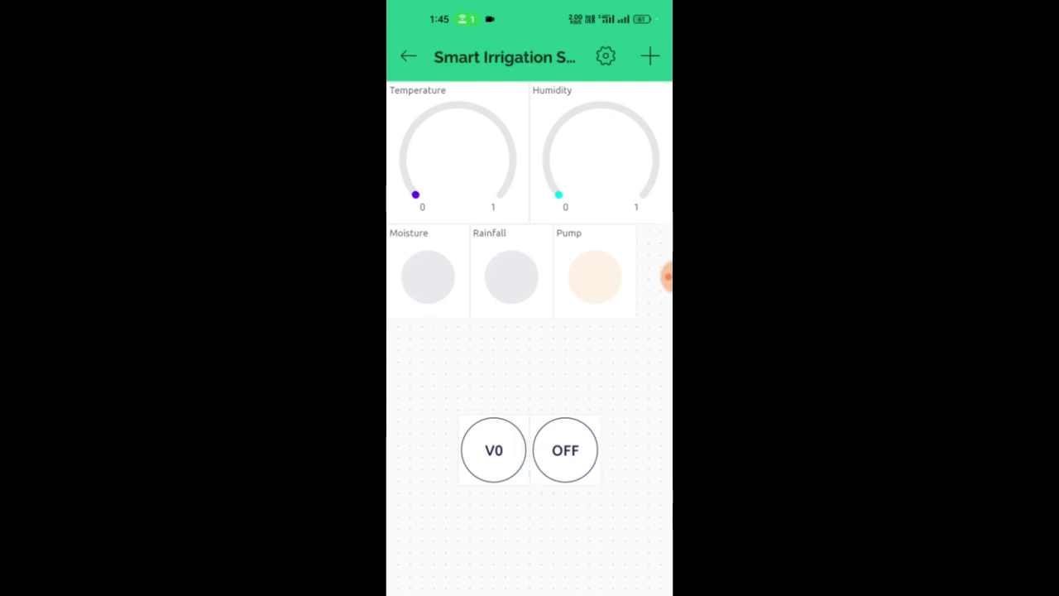
Link the new button to the OFF (V1) datastream
left_click(565, 449)
left_click(468, 240)
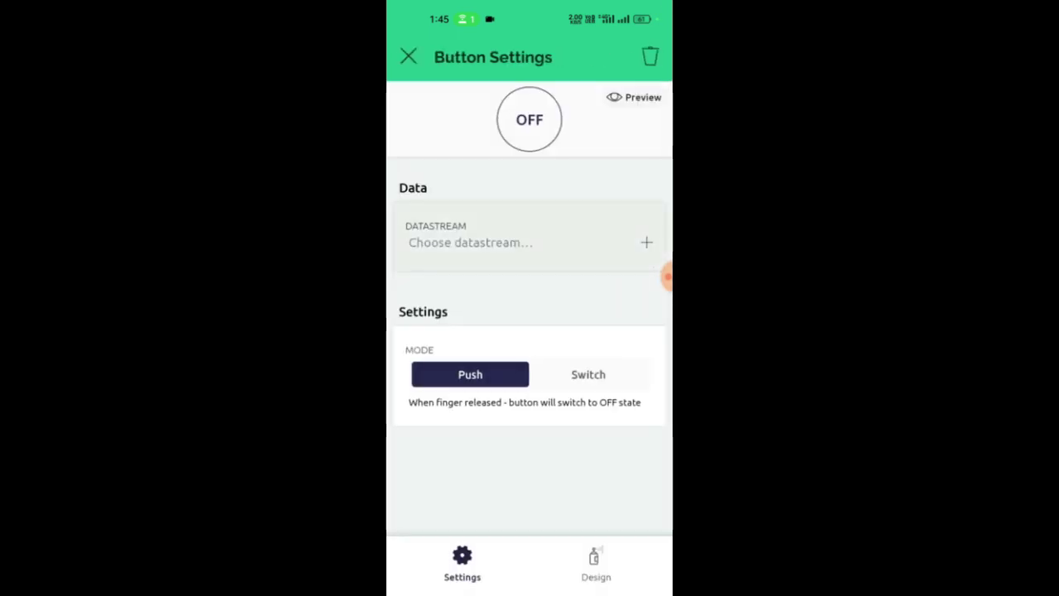
scroll(529, 339, "down", 1)
scroll(529, 340, "up", 2)
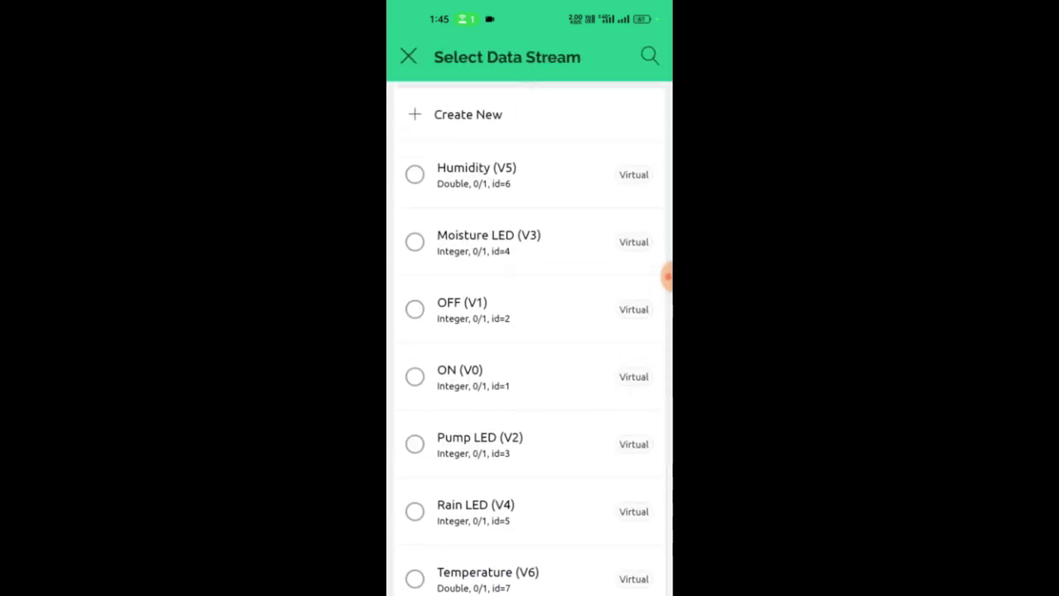
left_click(462, 309)
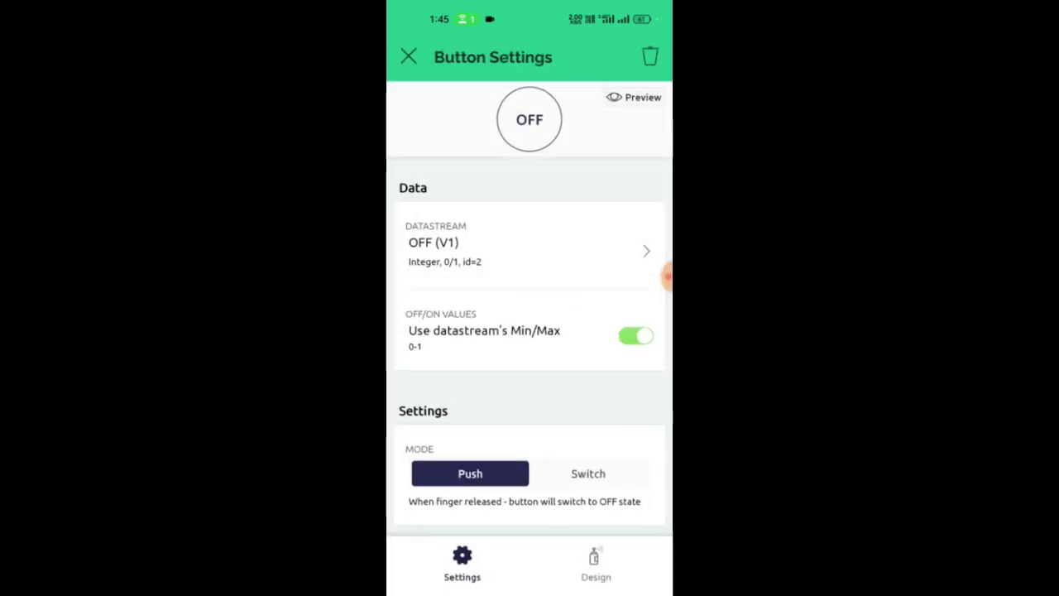
scroll(530, 339, "down", 1)
Set the button's ON label to 'OFF' and return to the dashboard
left_click(596, 563)
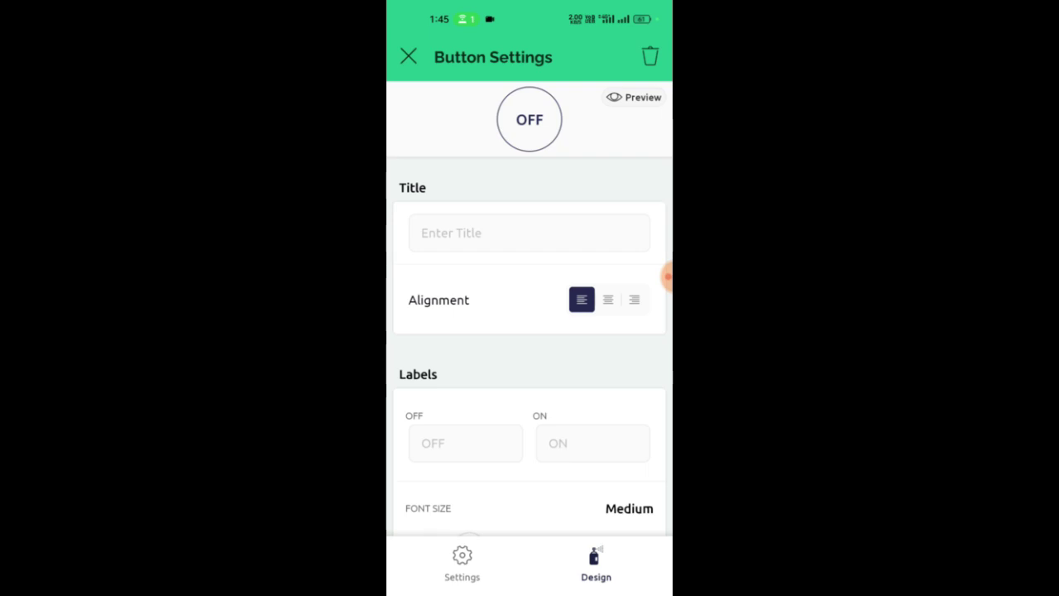
left_click(592, 442)
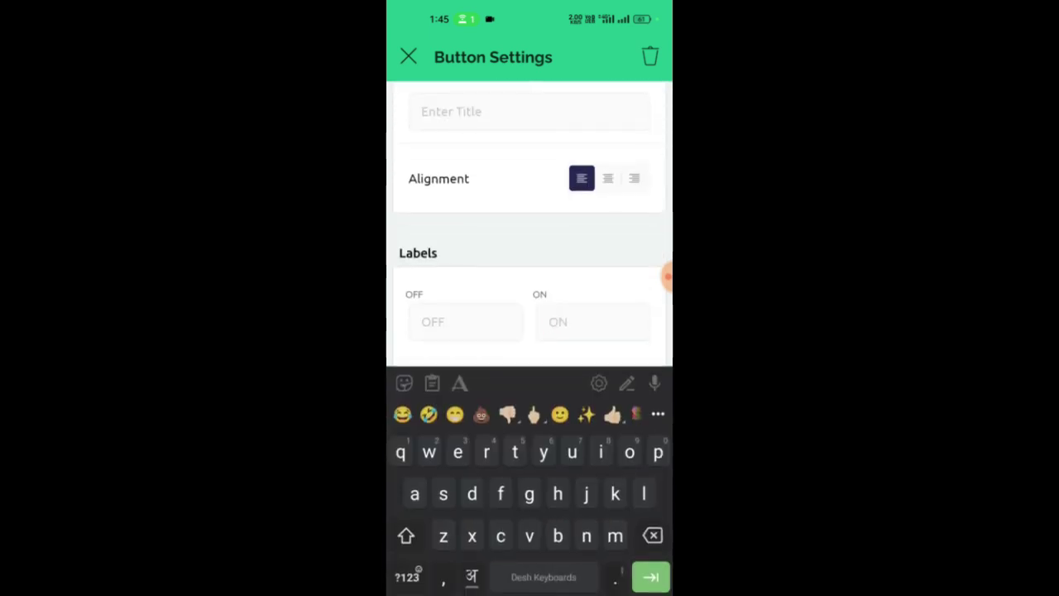
type("OFF")
key("Return")
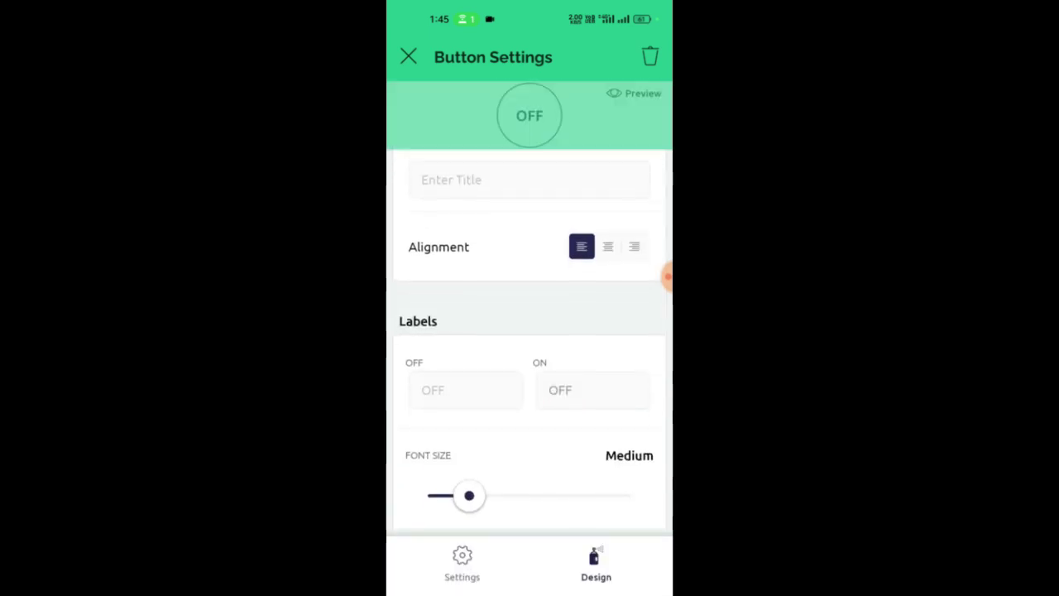
scroll(530, 356, "down", 4)
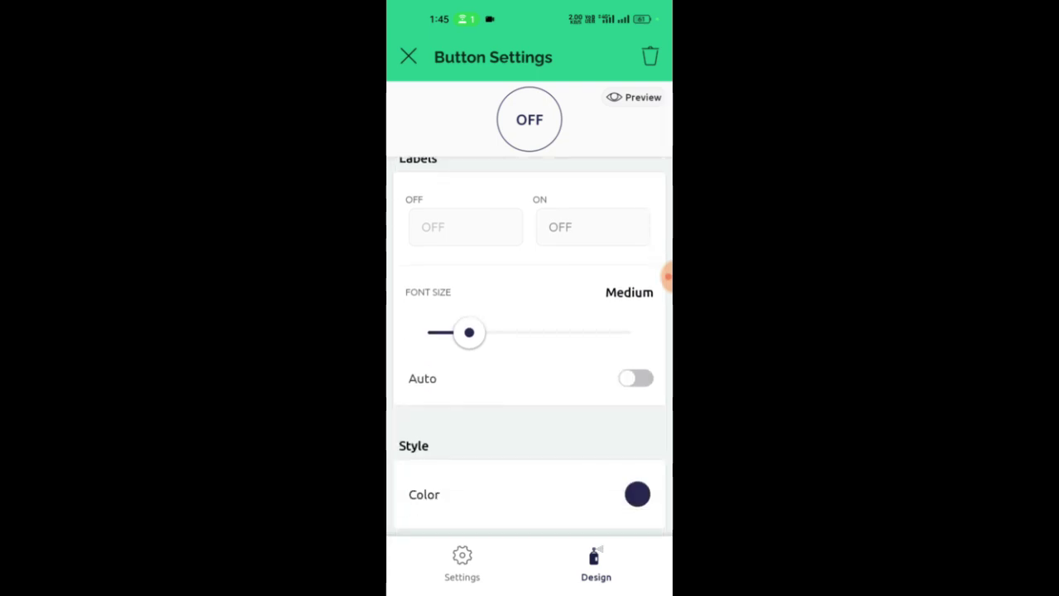
key("Escape")
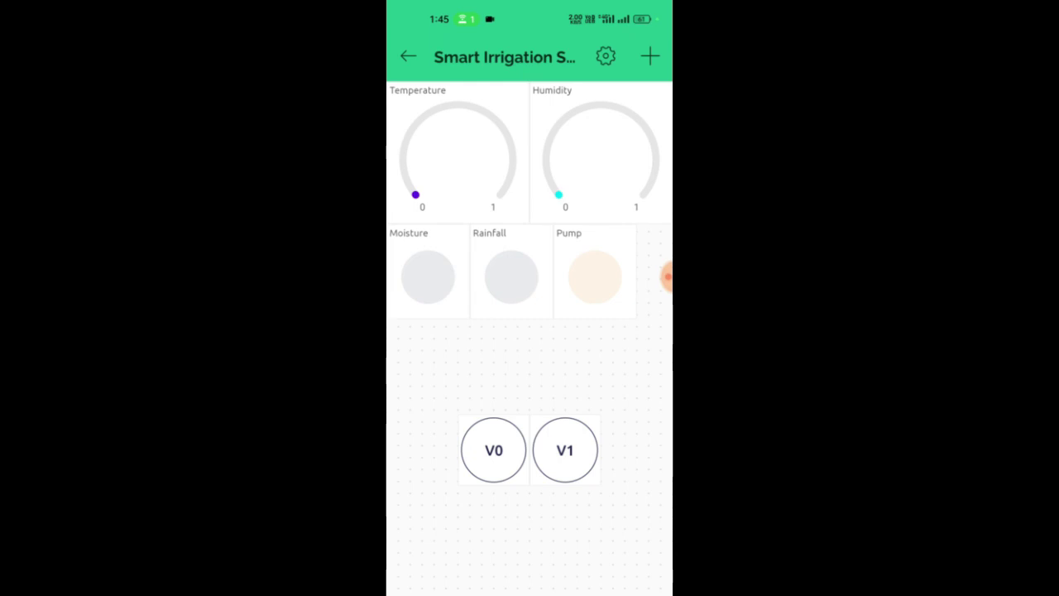
Reposition the Pump LED between the Moisture and Rainfall LEDs, shifting Rainfall to the right edge
left_click_drag(594, 276, 535, 370)
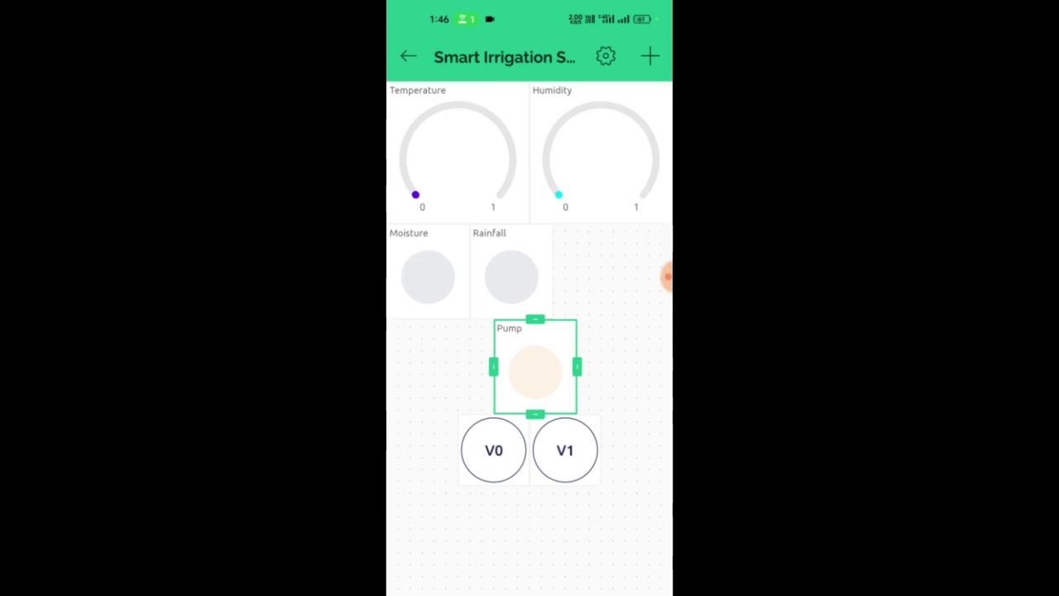
key("Escape")
left_click_drag(510, 276, 631, 275)
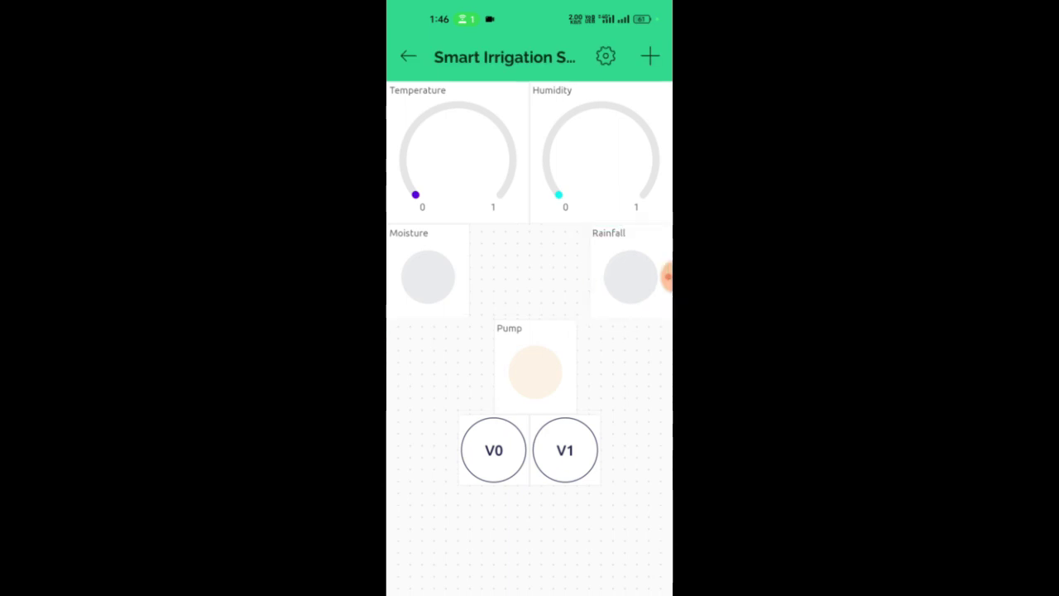
left_click_drag(534, 373, 535, 276)
left_click_drag(631, 275, 589, 272)
Widen the Pump LED to fill the gap and move V0 and V1 directly beneath it
left_click(535, 276)
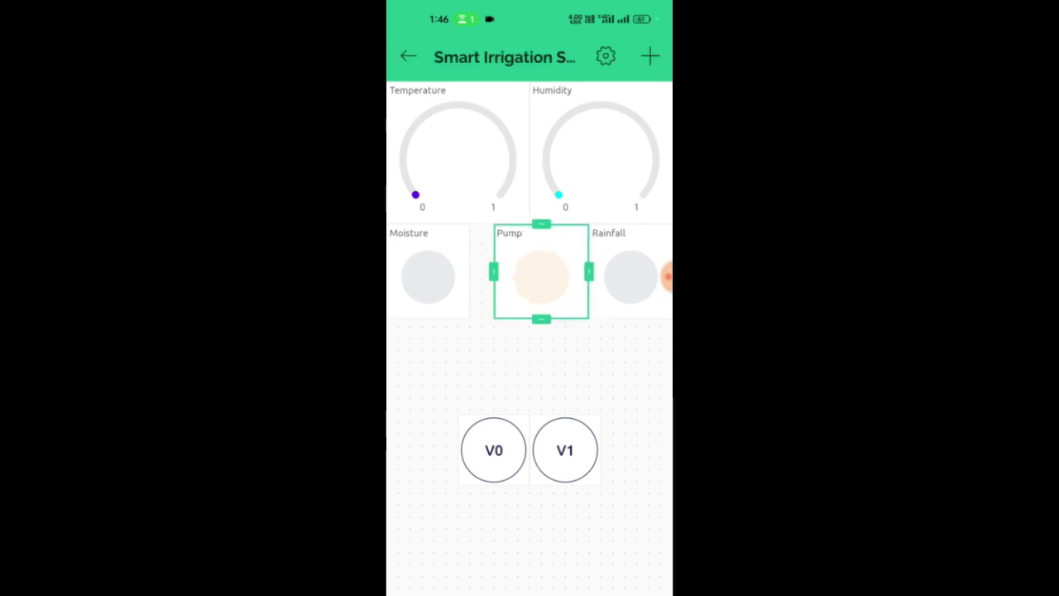
left_click_drag(494, 273, 469, 272)
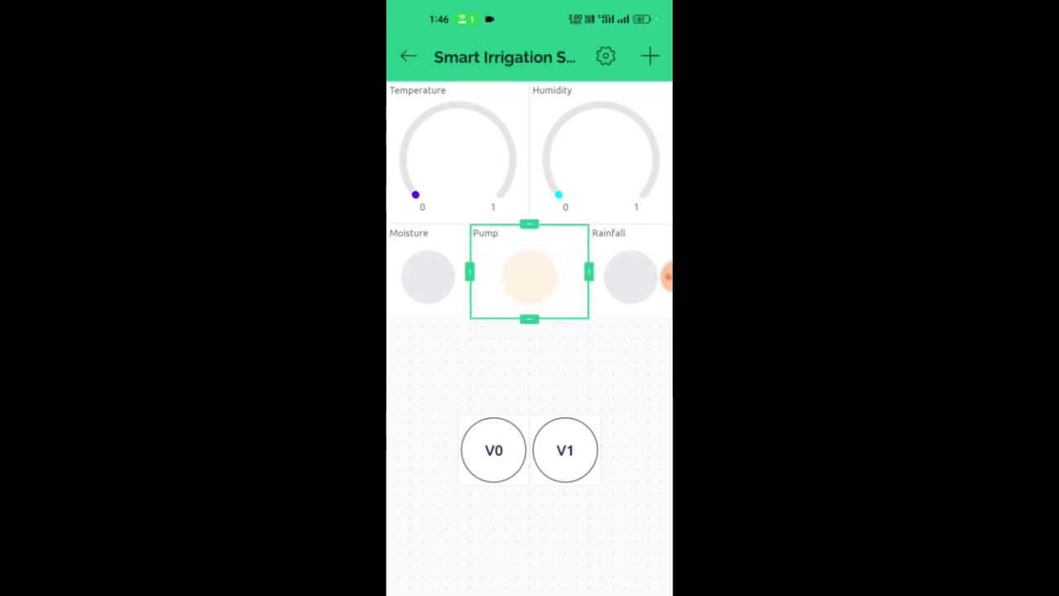
left_click_drag(494, 449, 506, 355)
left_click_drag(565, 450, 577, 355)
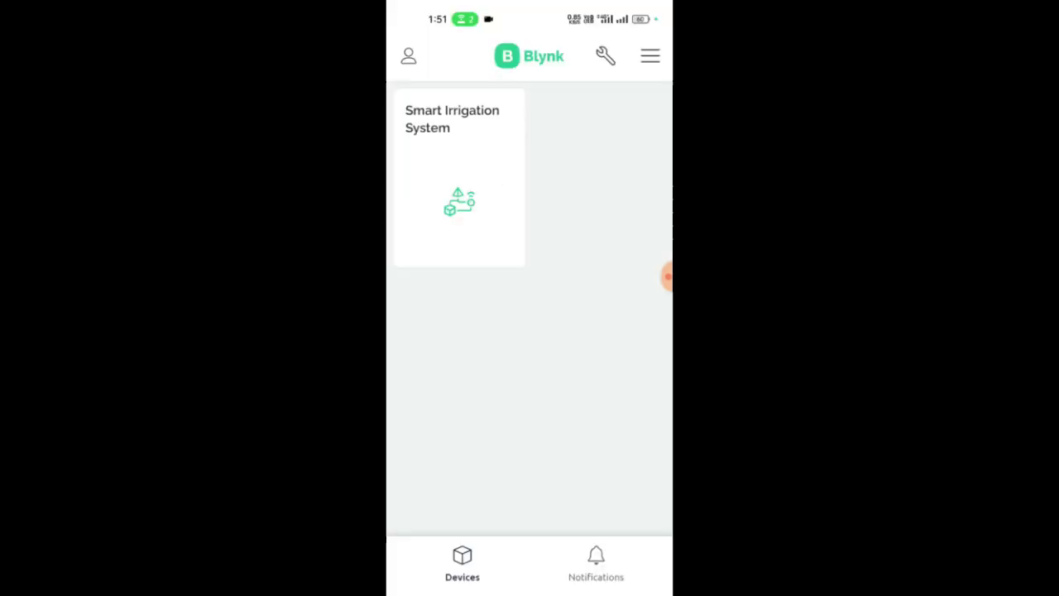
Set App Theme to Dark in Settings, then open the Smart Irrigation System device dashboard
left_click(408, 56)
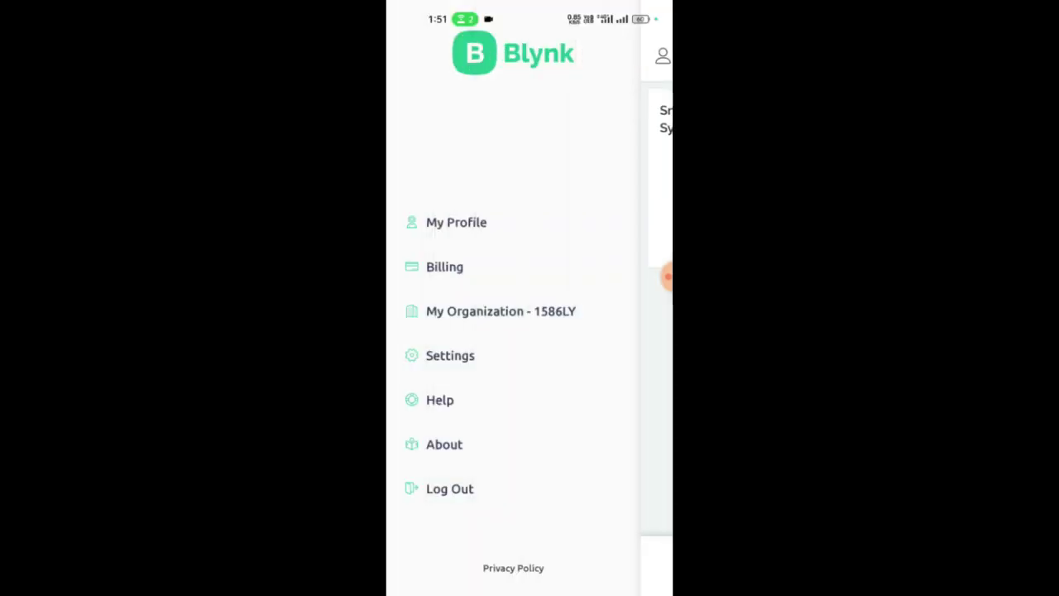
left_click(447, 355)
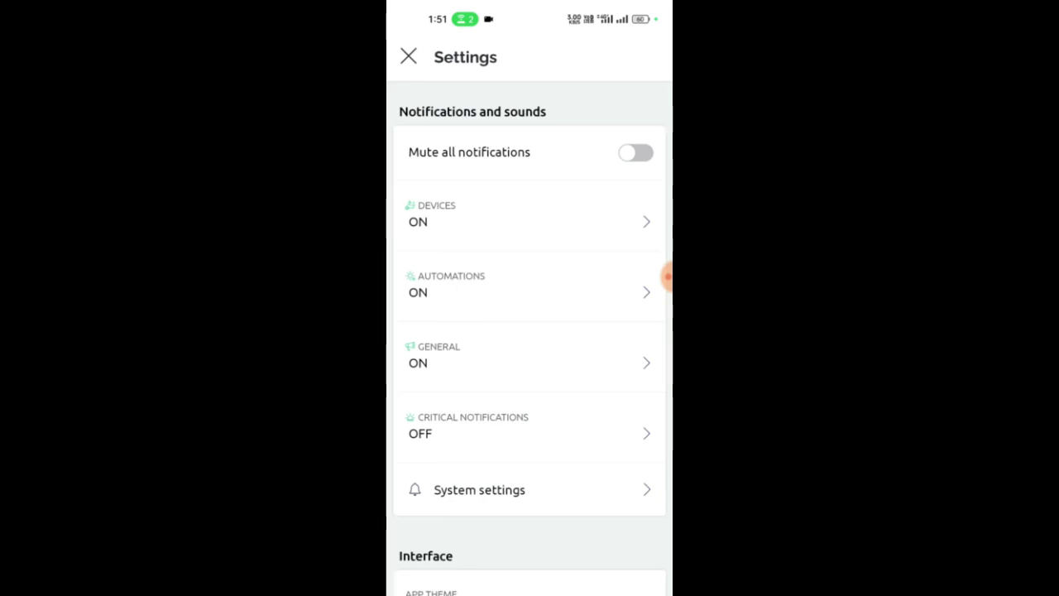
scroll(530, 331, "down", 5)
left_click(529, 432)
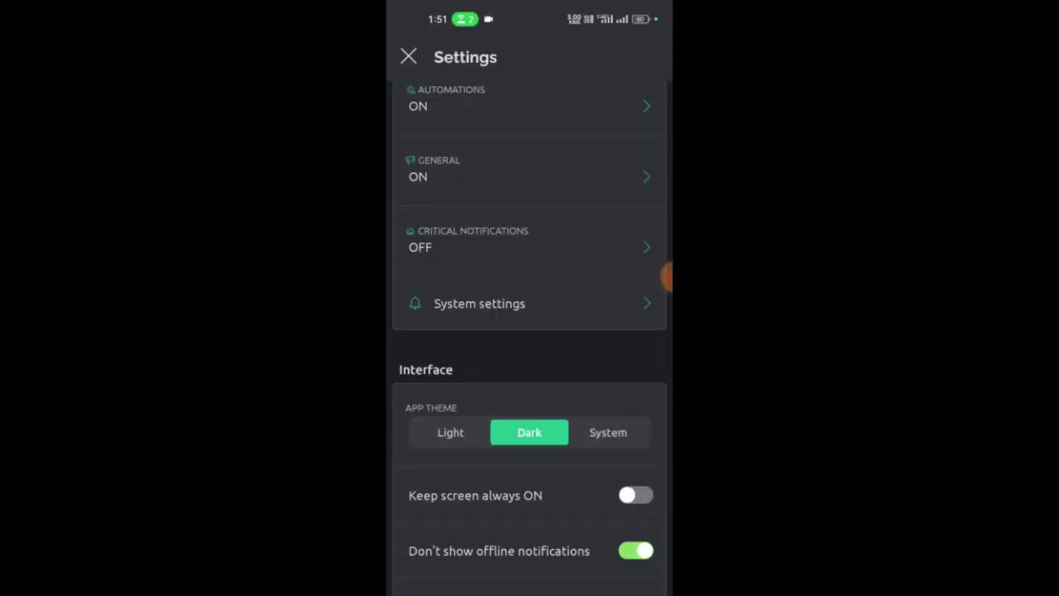
left_click(409, 55)
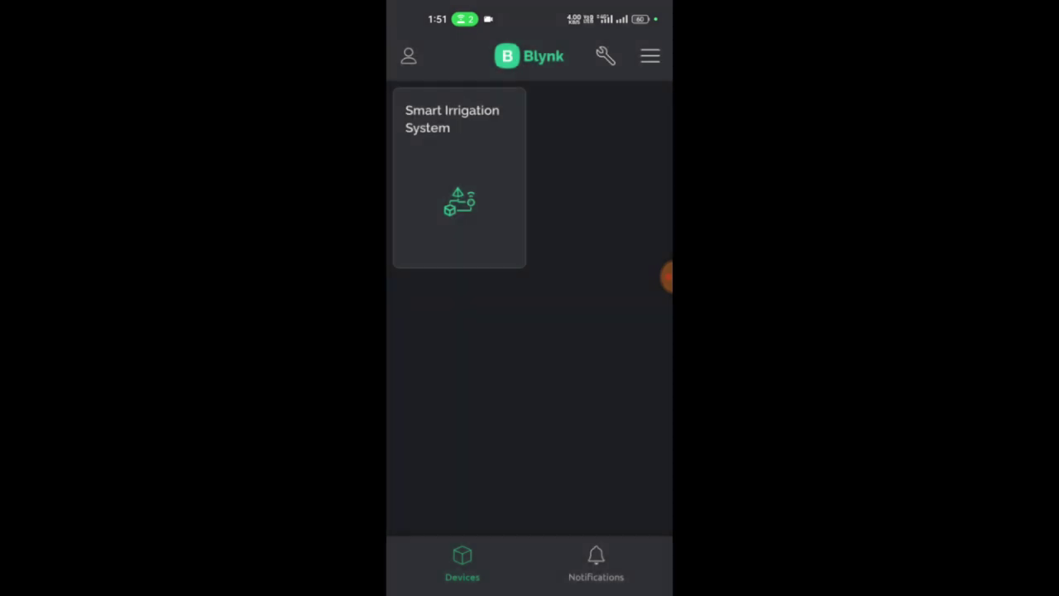
left_click(459, 178)
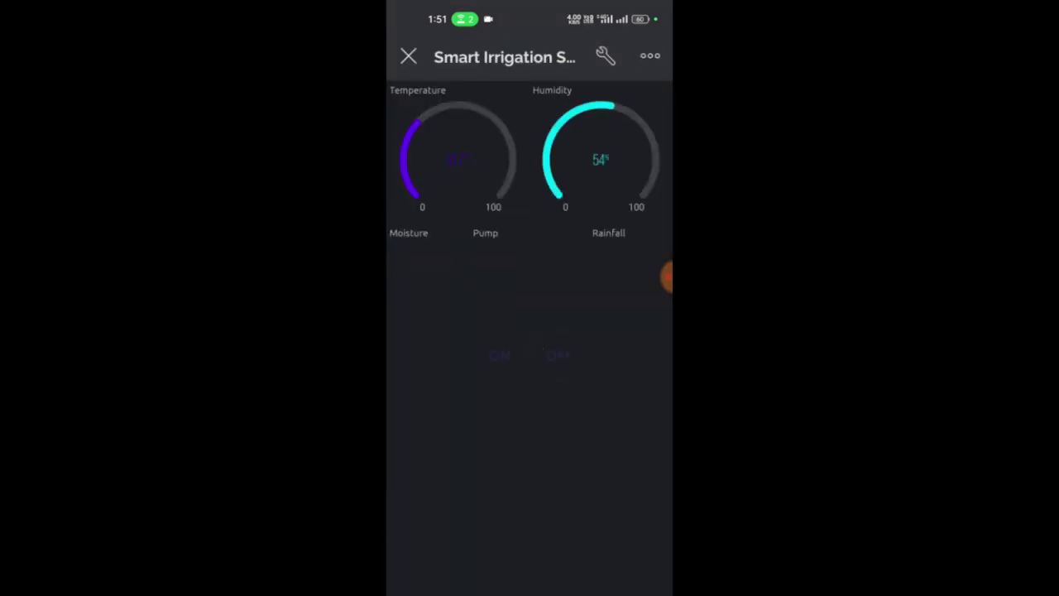
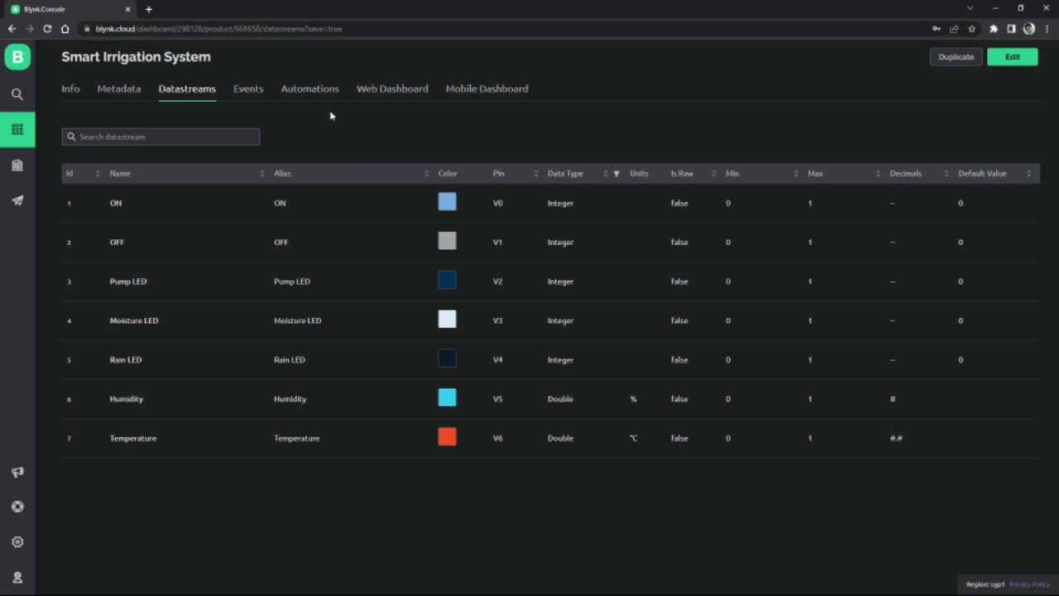
Enter edit mode on the web dashboard and place a gauge widget in the top-left corner
left_click(384, 93)
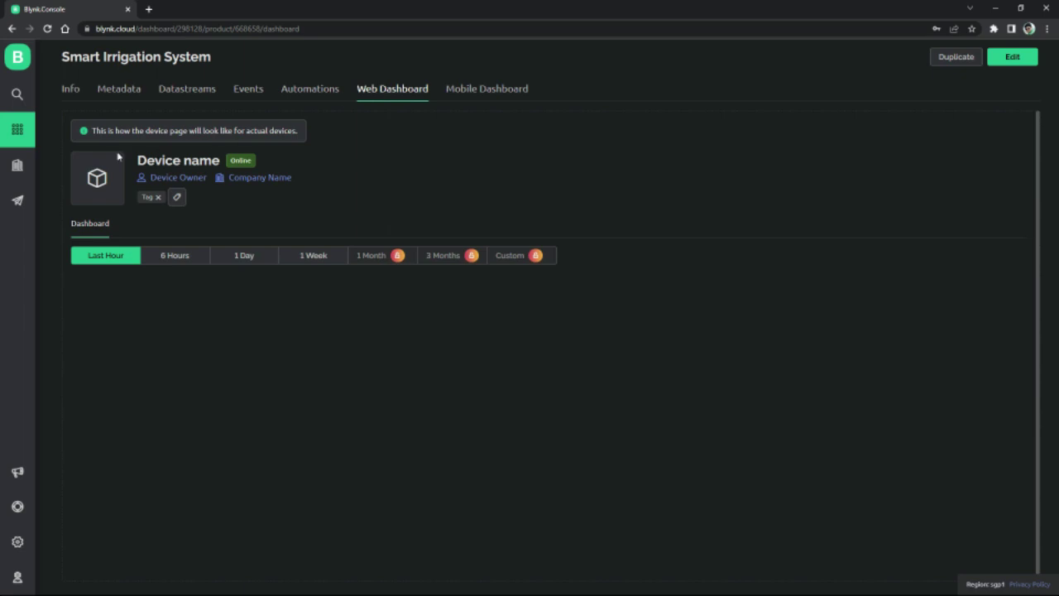
left_click(1013, 58)
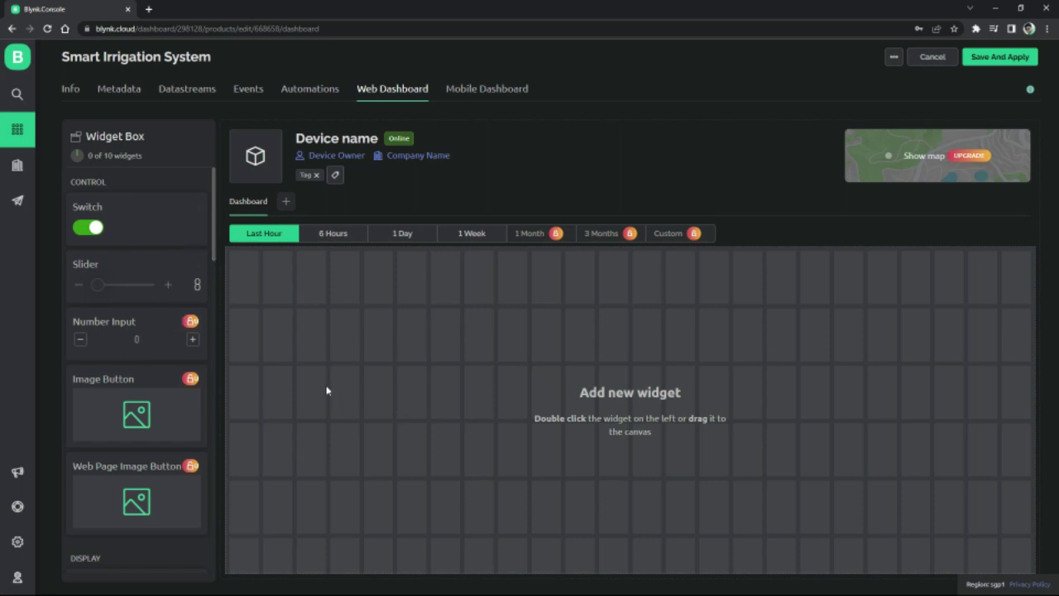
scroll(154, 351, "down", 5)
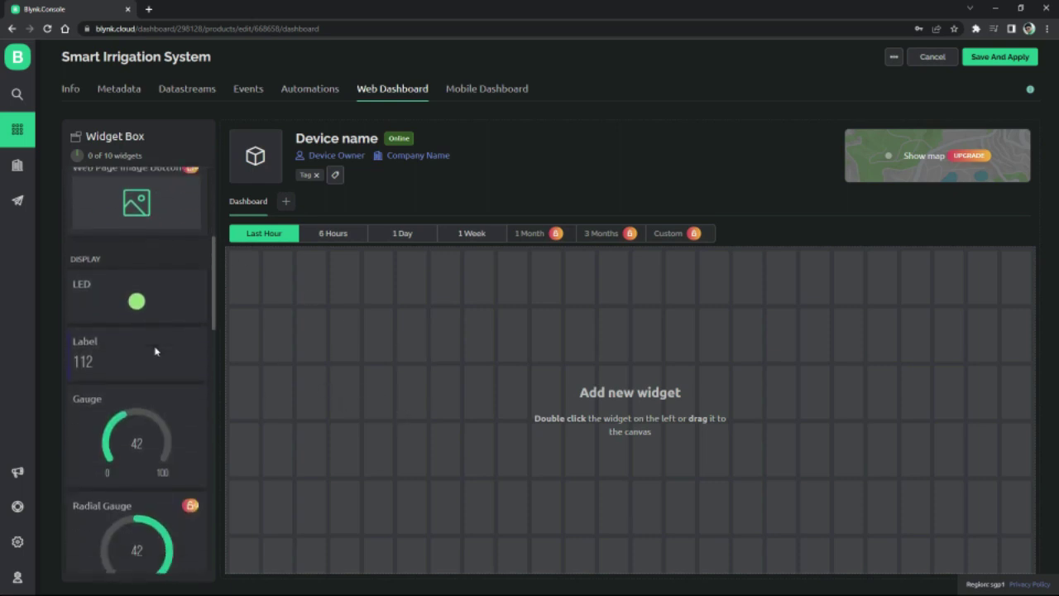
left_click_drag(78, 286, 244, 290)
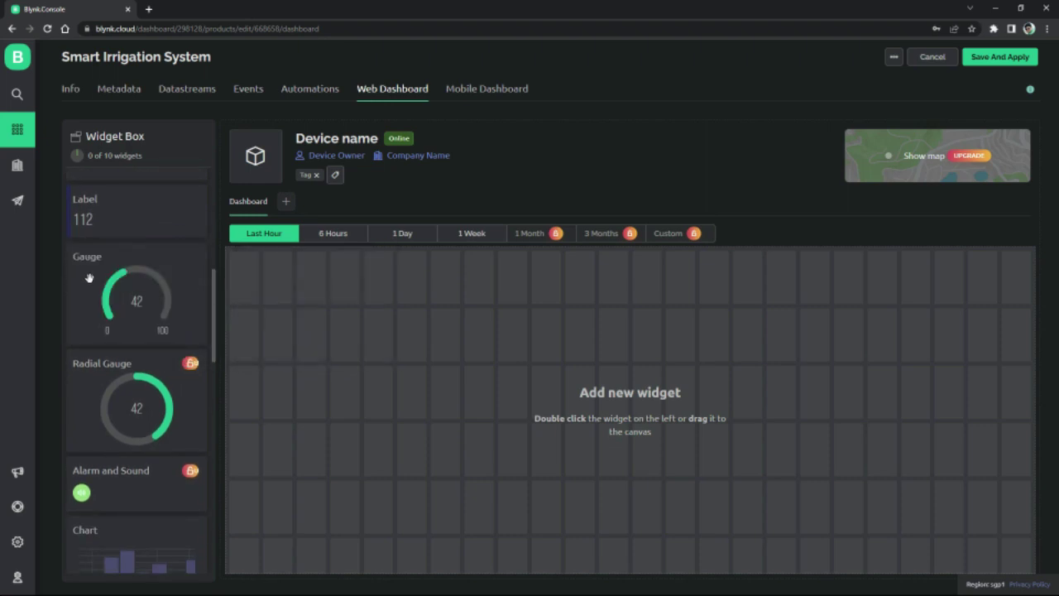
left_click_drag(90, 292, 356, 304)
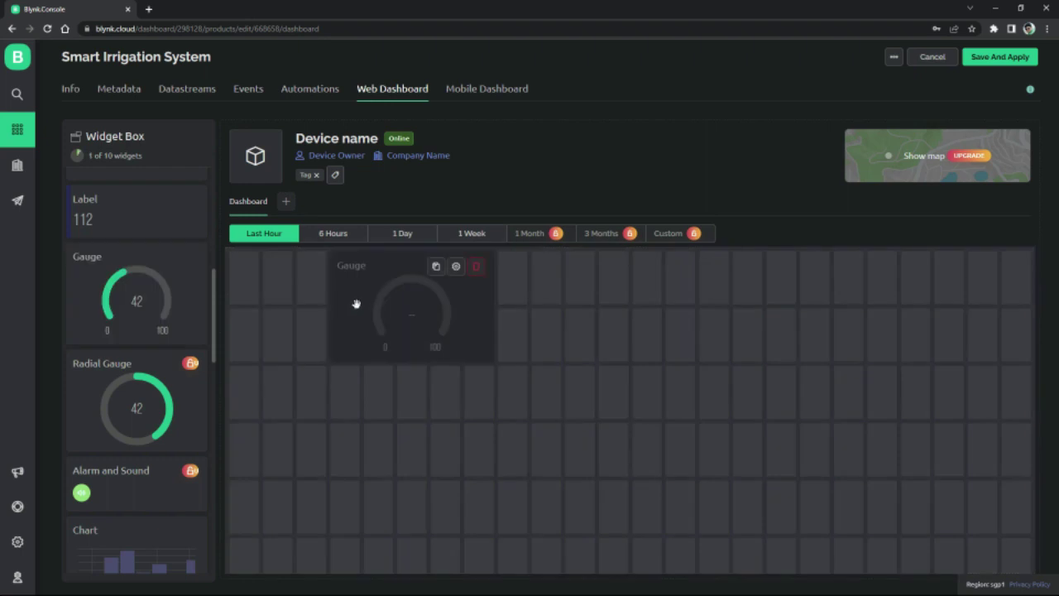
left_click_drag(469, 317, 356, 315)
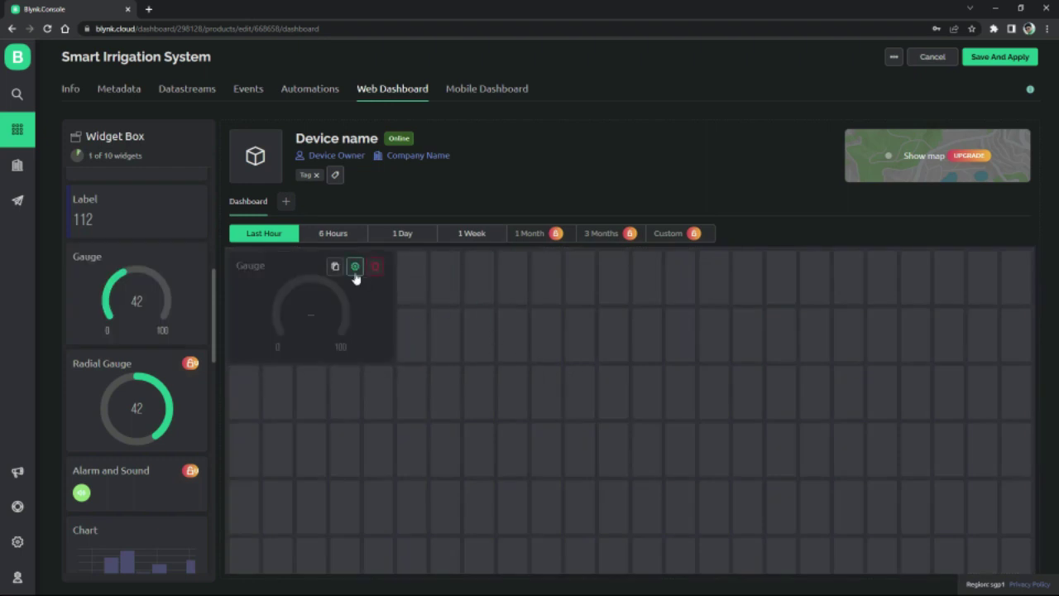
Link the gauge to the Temperature (V6) datastream and save its settings
left_click(355, 267)
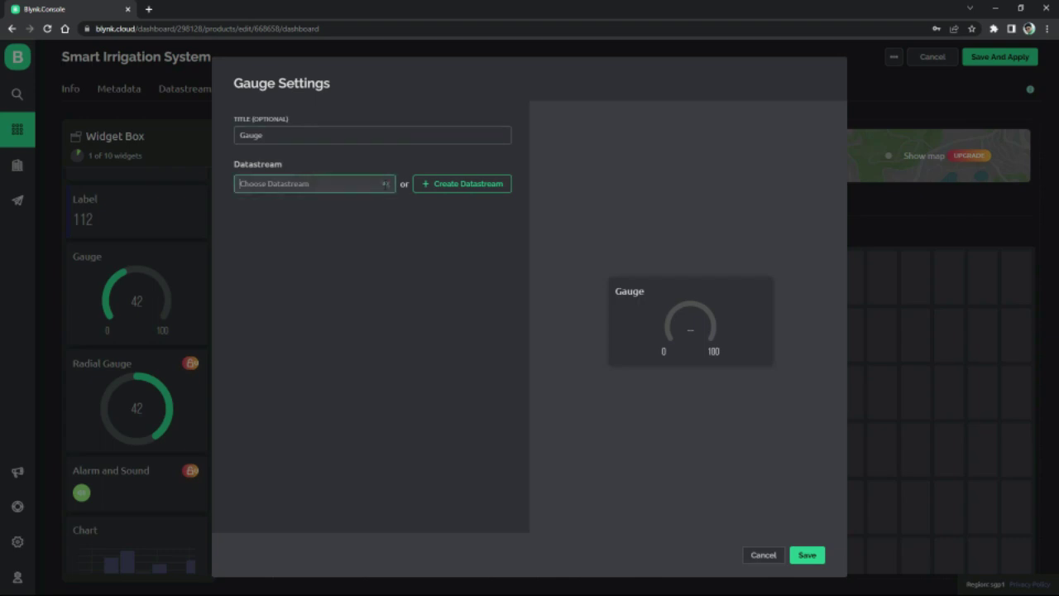
left_click(385, 184)
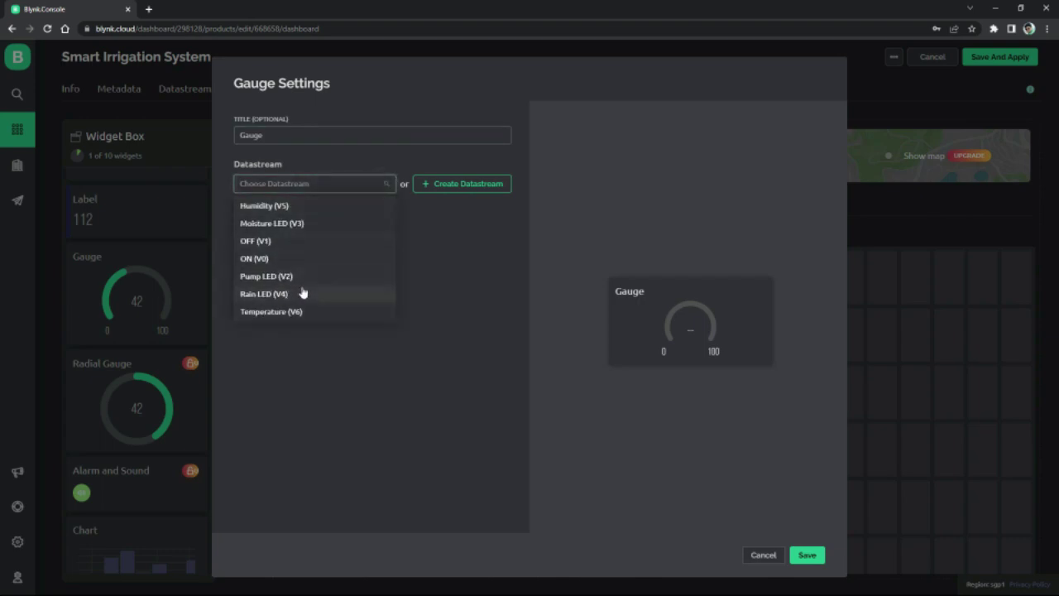
left_click(284, 312)
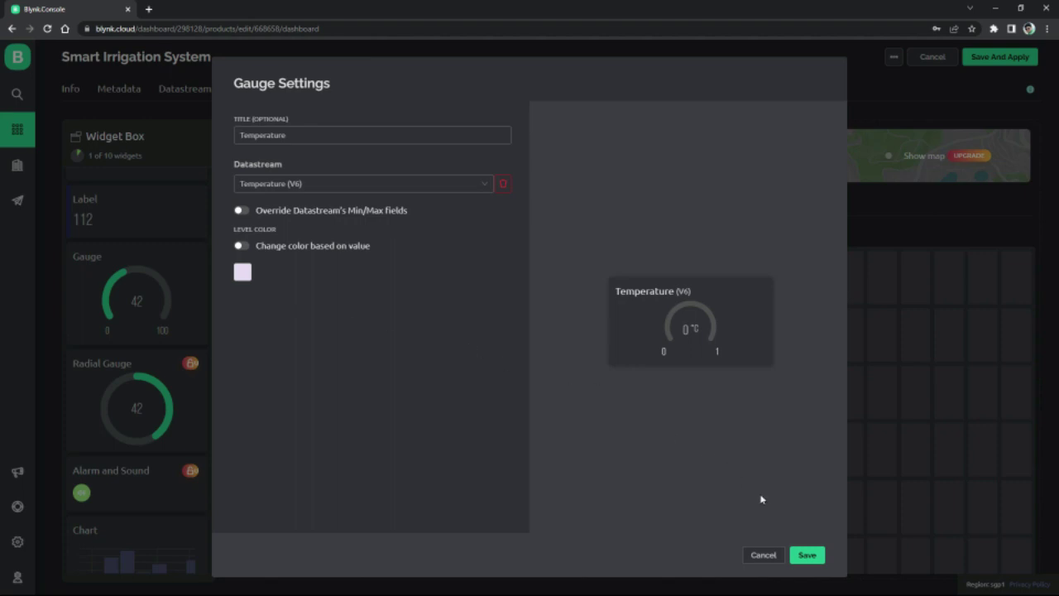
left_click(807, 555)
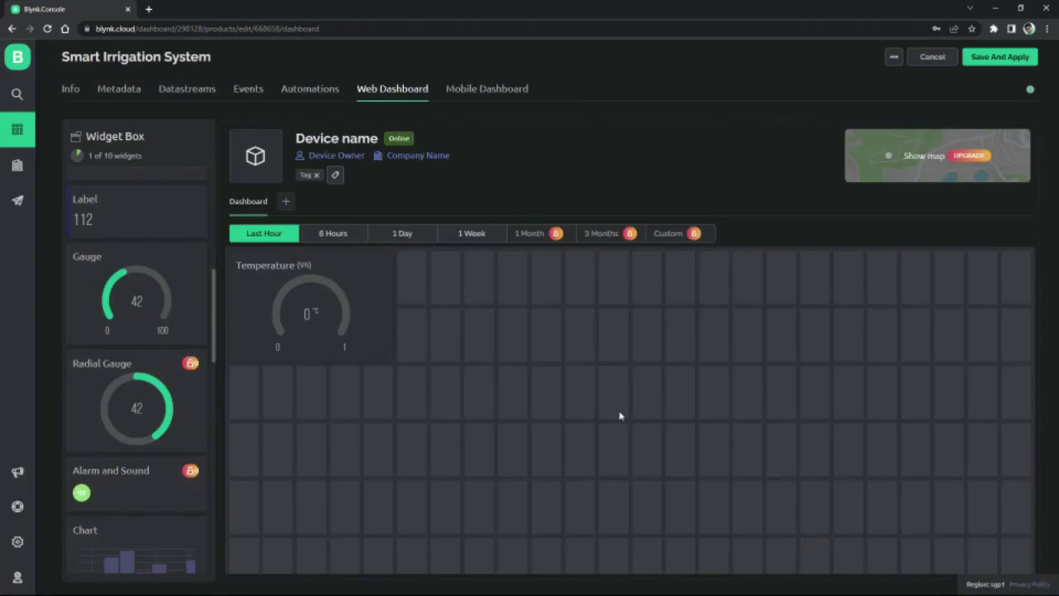
Place a second gauge beside Temperature and link it to the Humidity (V5) datastream
left_click_drag(81, 278, 407, 293)
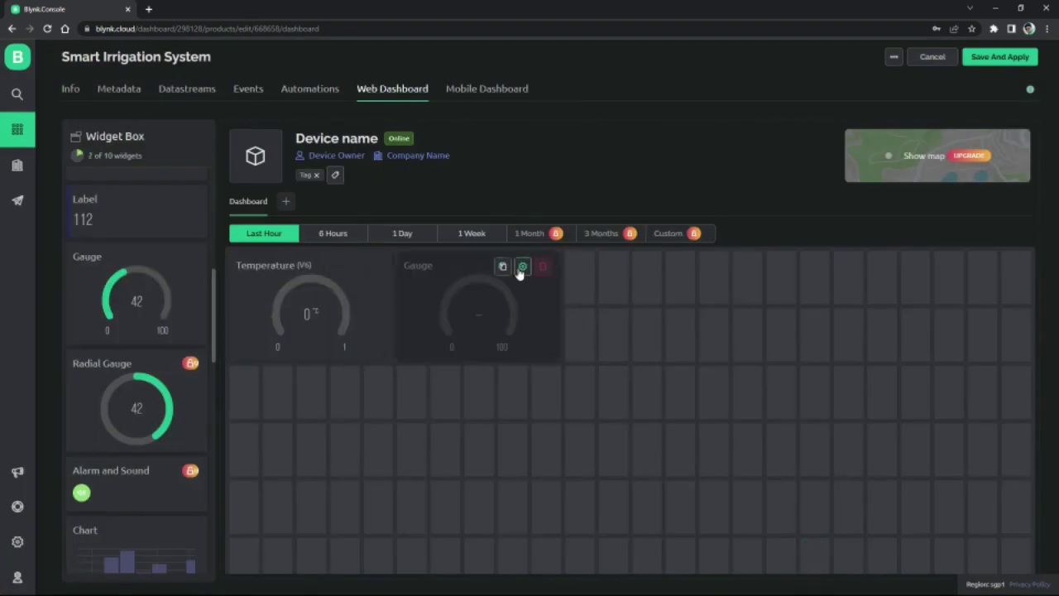
left_click(504, 268)
left_click(310, 183)
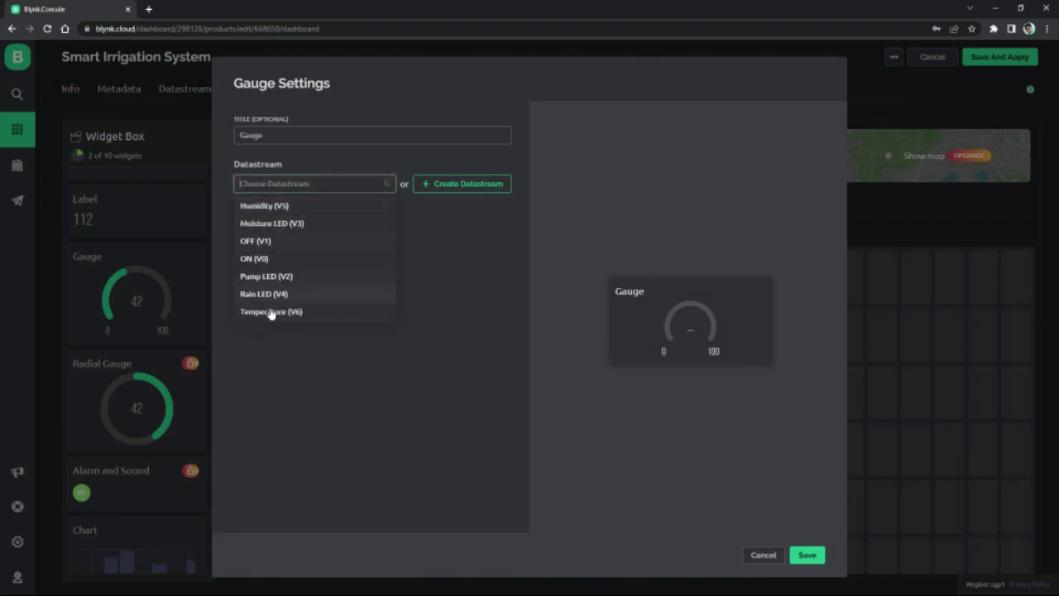
left_click(272, 205)
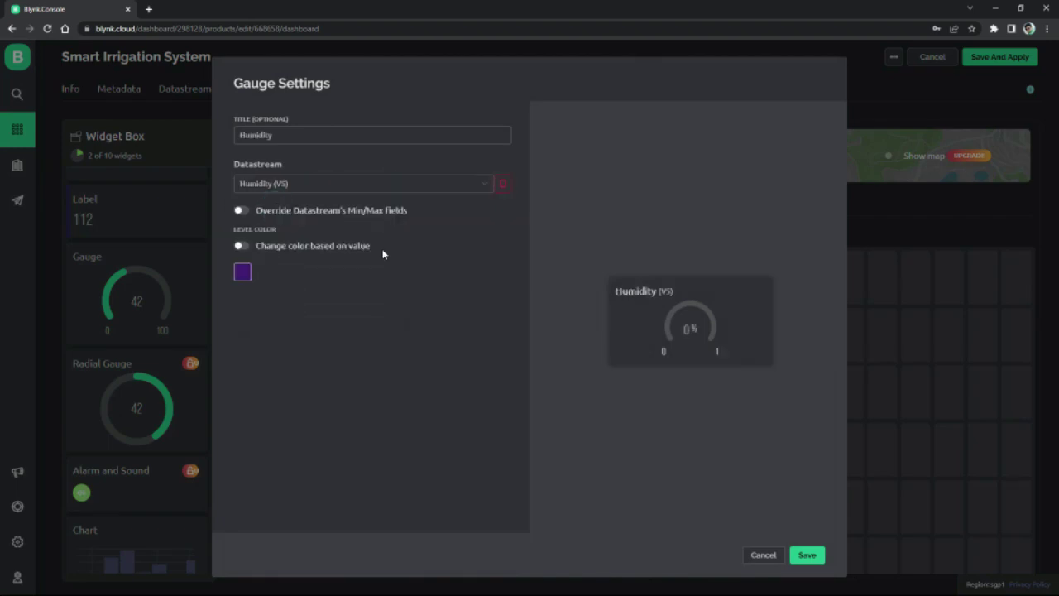
left_click(807, 555)
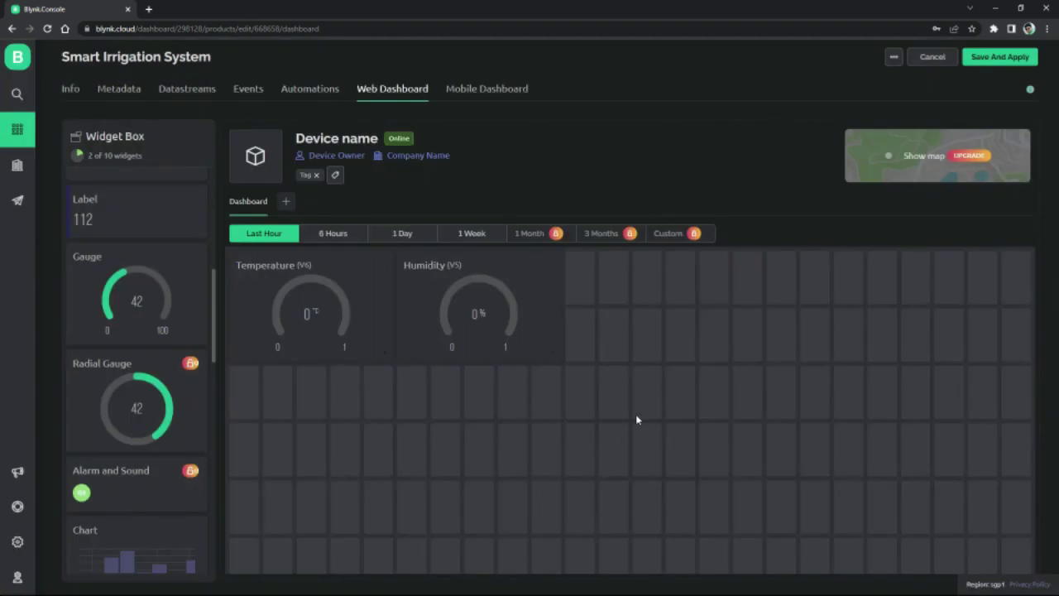
scroll(136, 404, "up", 5)
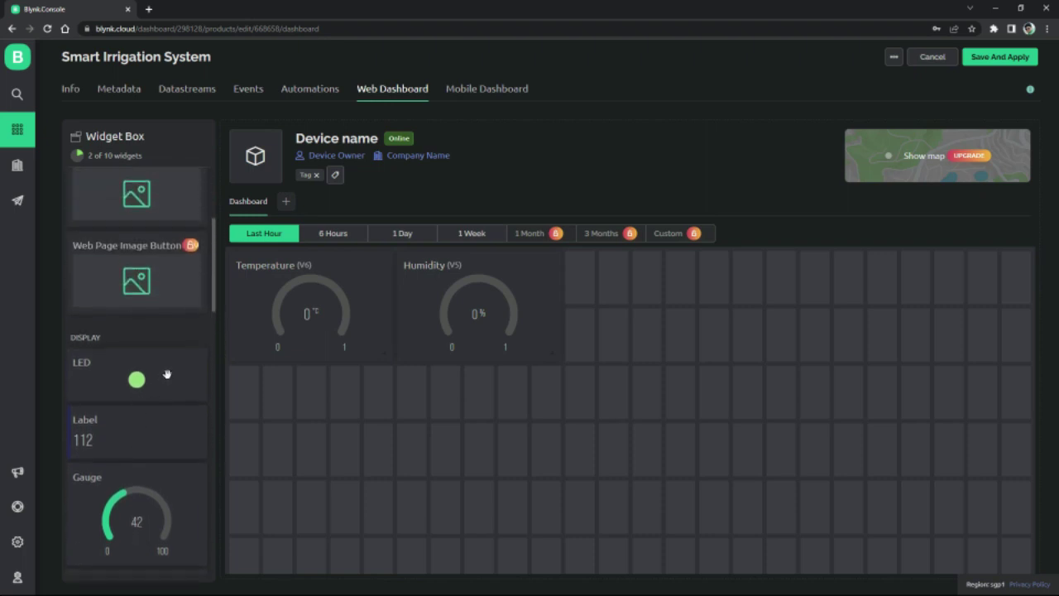
Add an LED beside the Humidity gauge linked to the Moisture LED (V3) datastream
left_click_drag(167, 375, 663, 360)
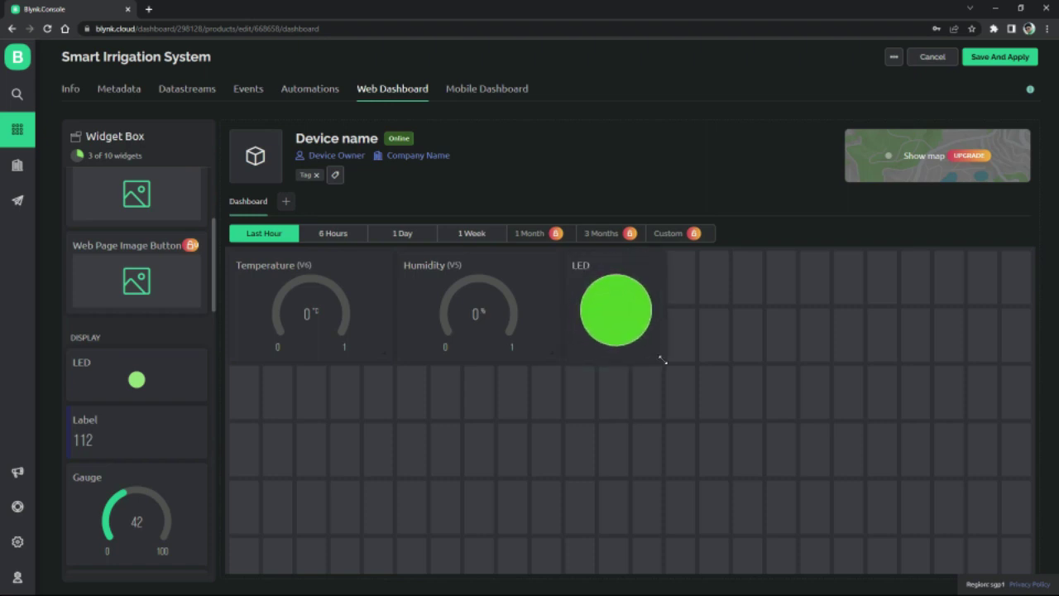
left_click(625, 264)
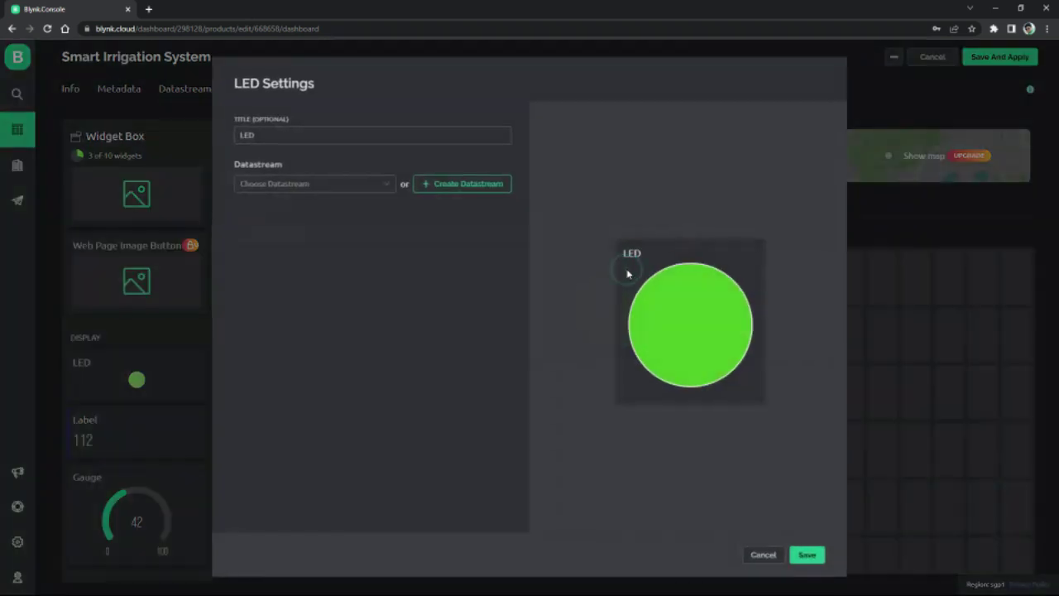
left_click(385, 182)
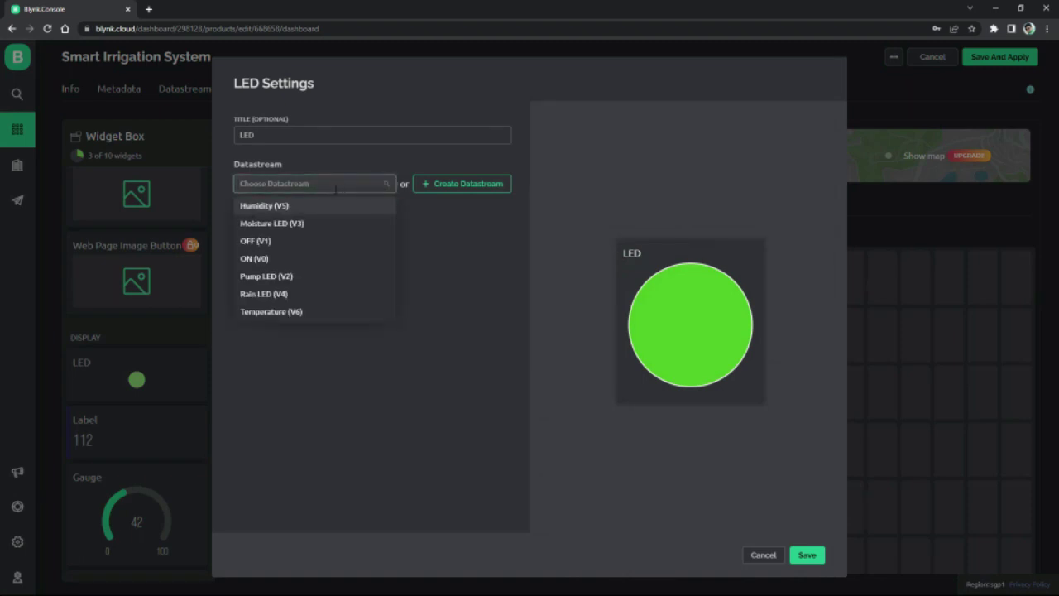
left_click(290, 225)
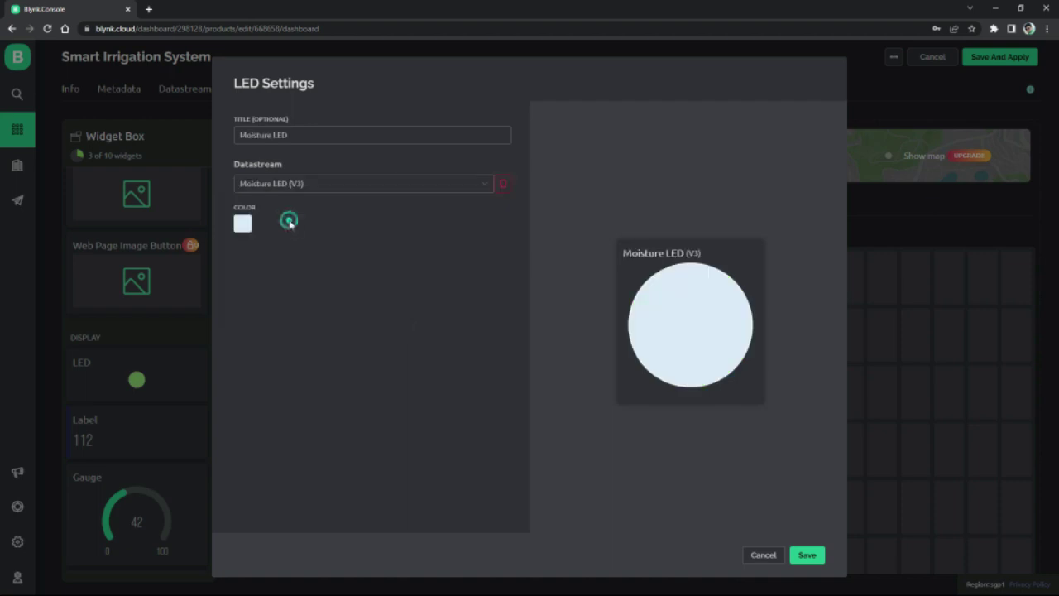
left_click(808, 555)
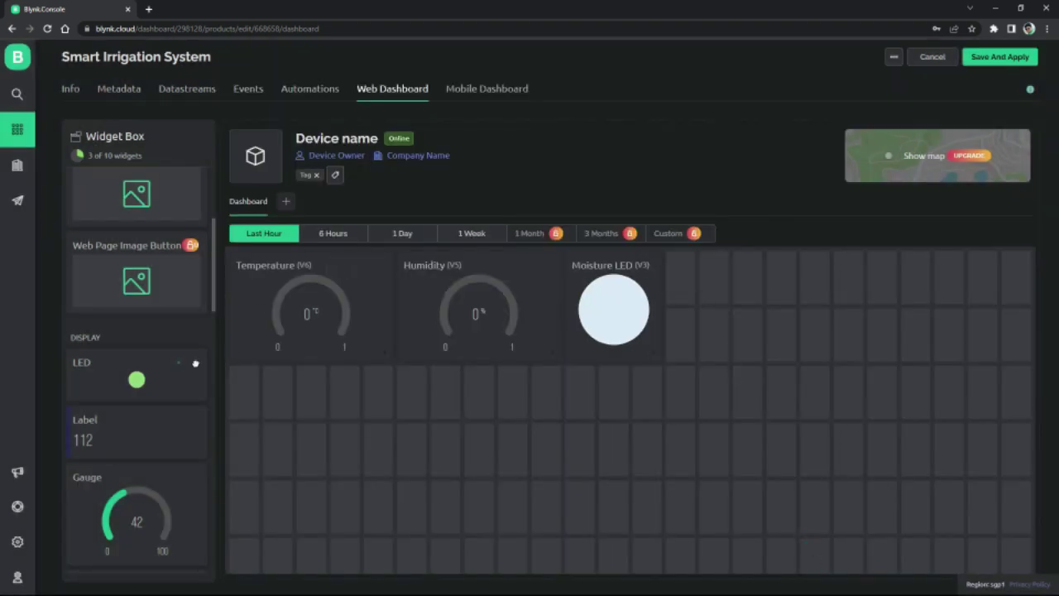
Add and enlarge another LED right of Moisture LED, linked to Rain LED (V4)
left_click_drag(194, 361, 781, 271)
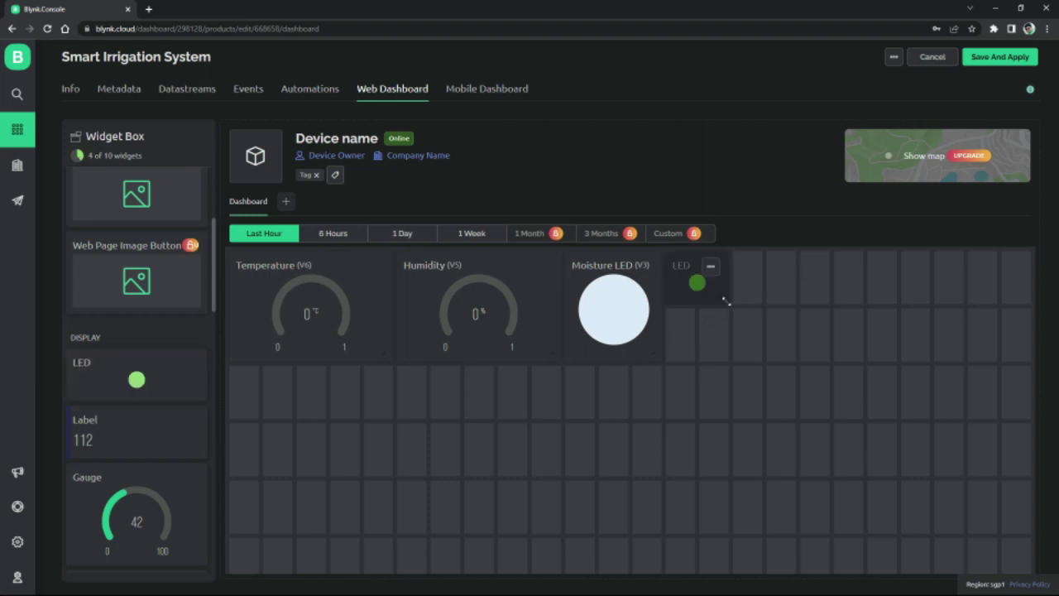
left_click_drag(728, 303, 758, 361)
mouse_move(710, 352)
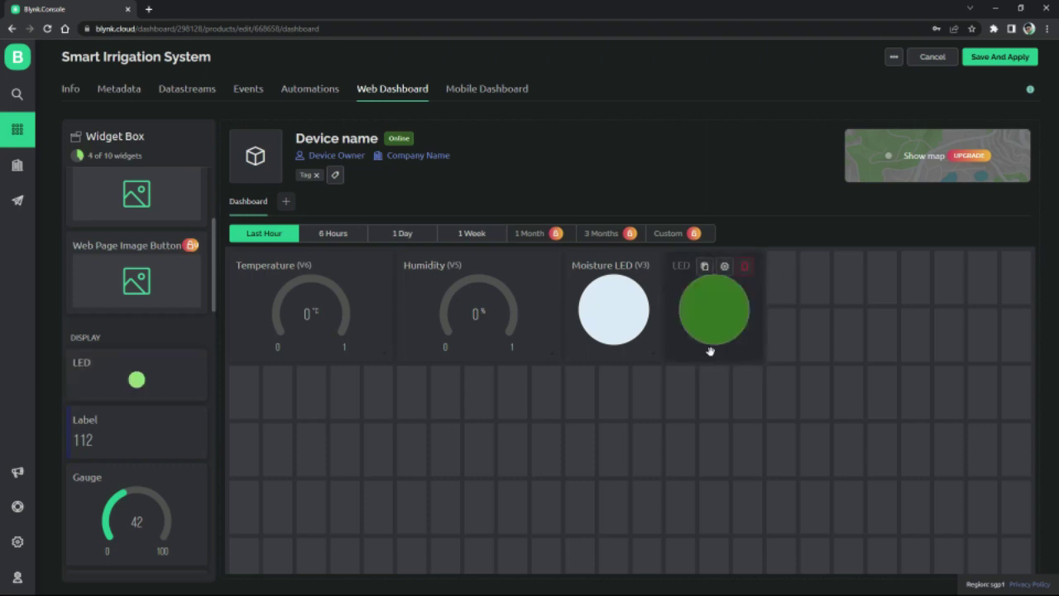
left_click(725, 268)
left_click(364, 184)
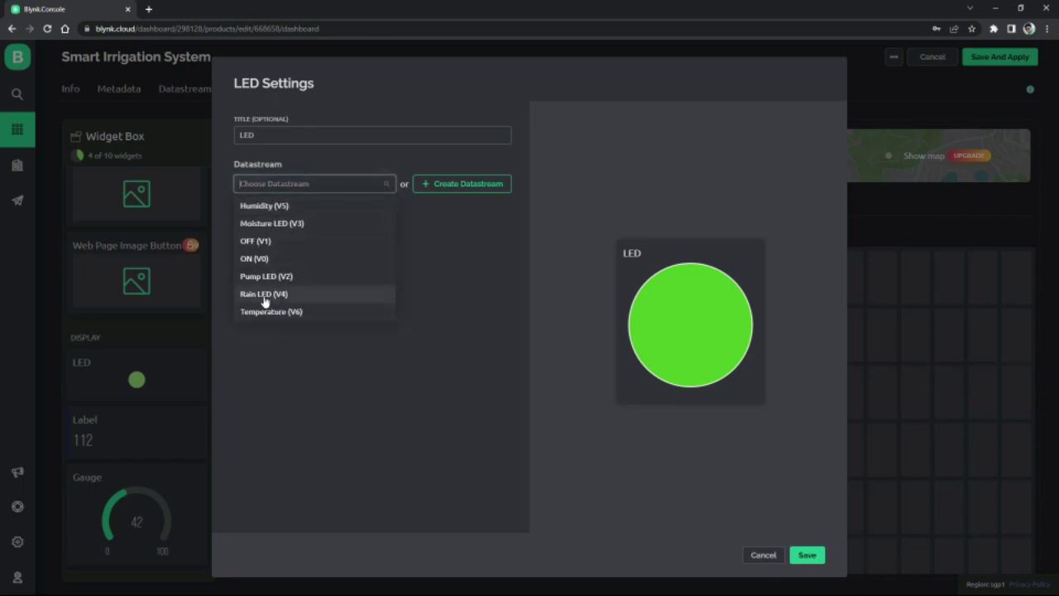
left_click(264, 294)
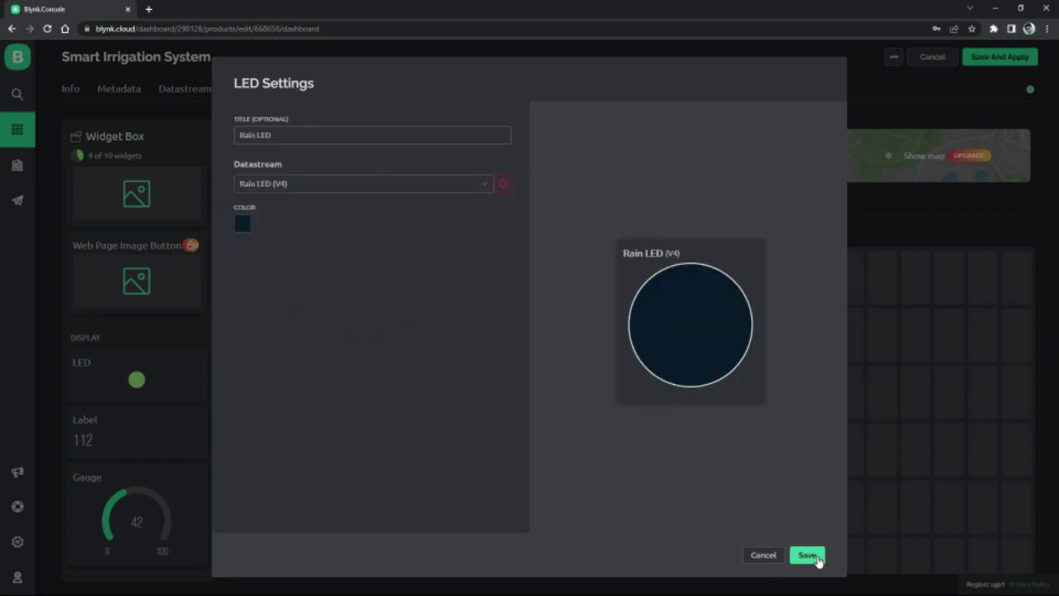
Give the Rain LED a light cyan colour and save its settings
left_click(241, 224)
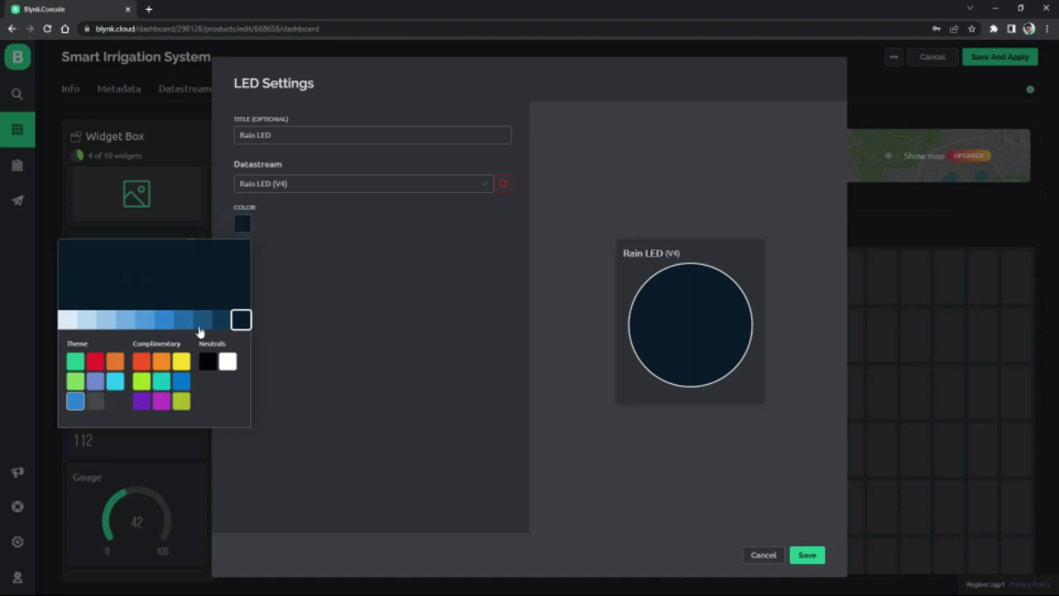
left_click(114, 387)
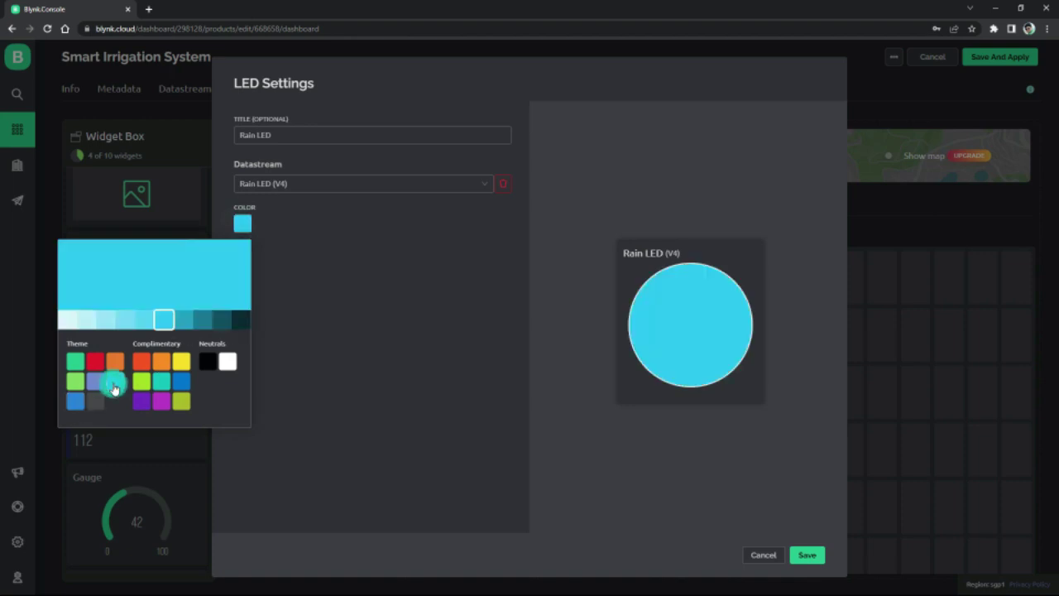
left_click(182, 382)
left_click(114, 381)
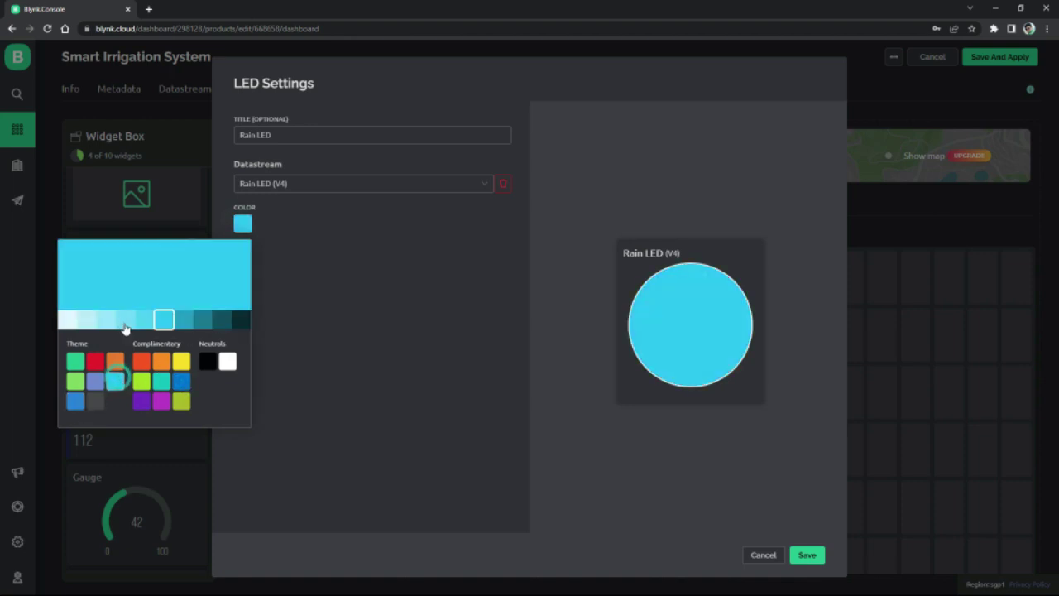
left_click(121, 318)
left_click(807, 554)
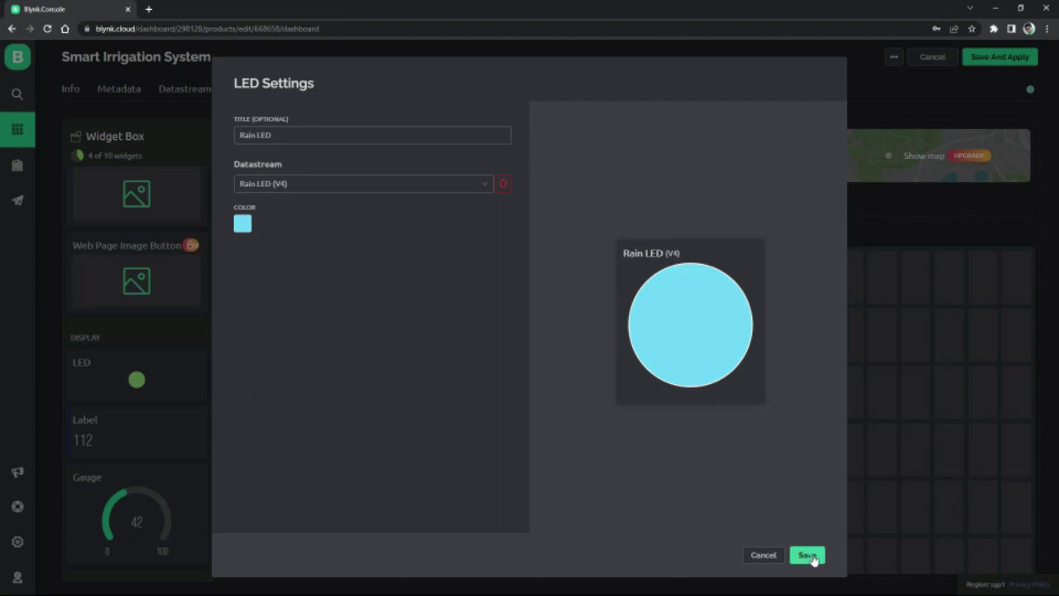
left_click(807, 555)
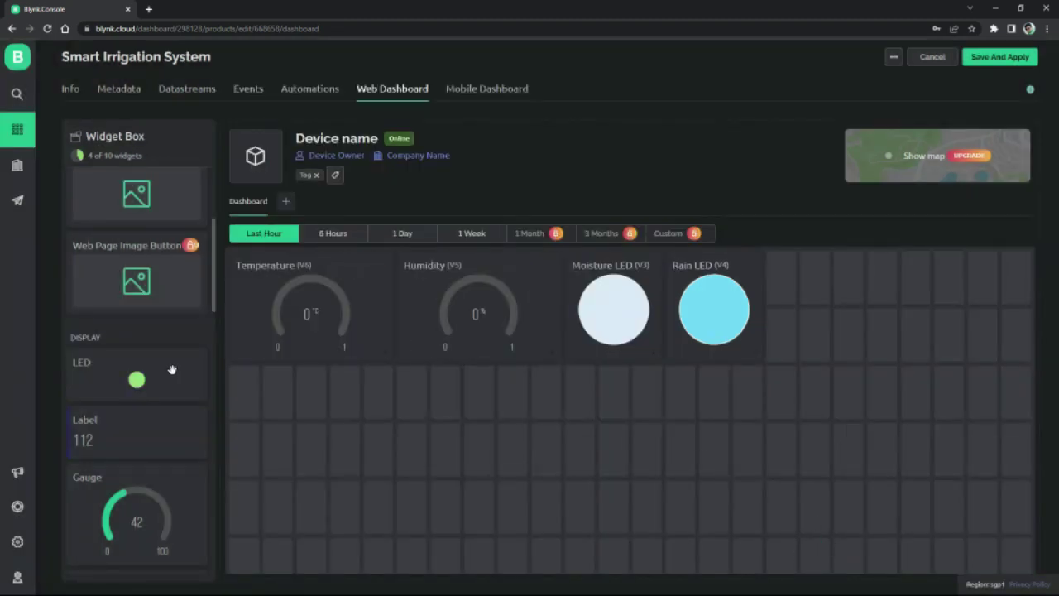
Add a two-cell-wide LED beside Rain LED linked to the Pump LED (V2) datastream
left_click_drag(171, 369, 879, 281)
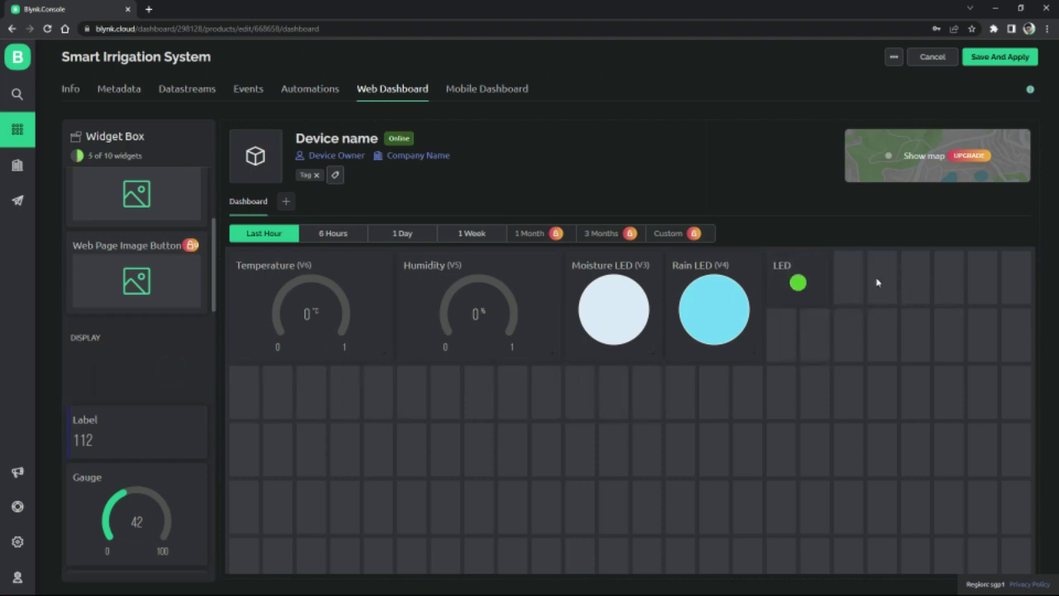
left_click_drag(826, 303, 858, 303)
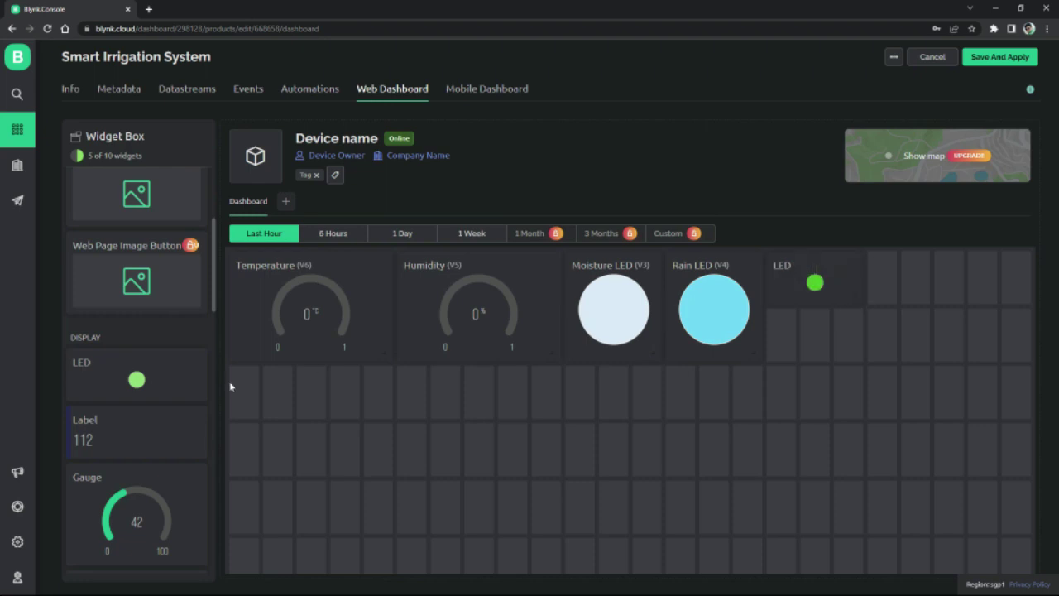
left_click(823, 268)
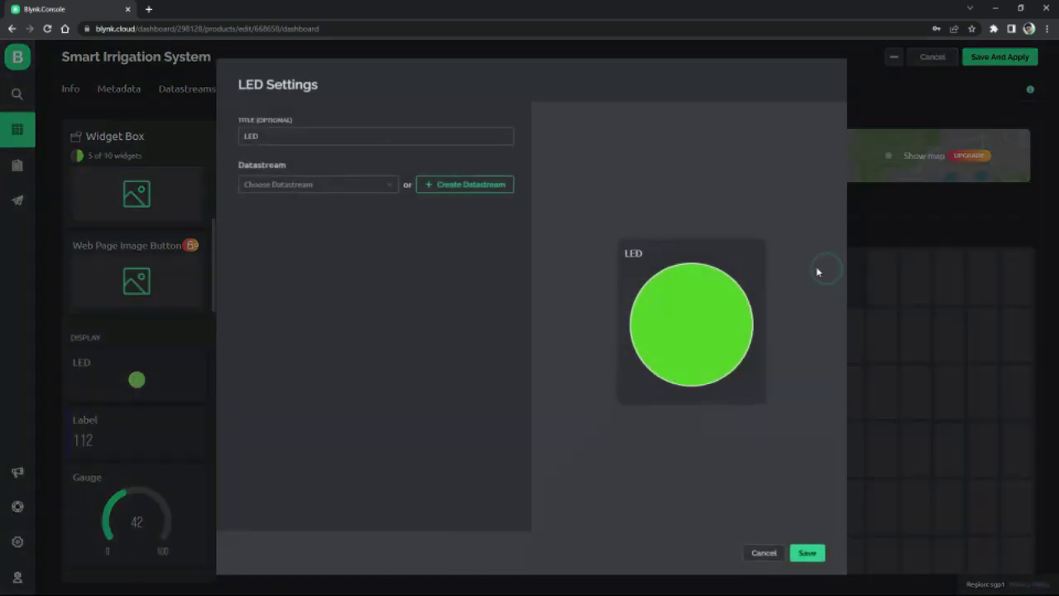
left_click(376, 183)
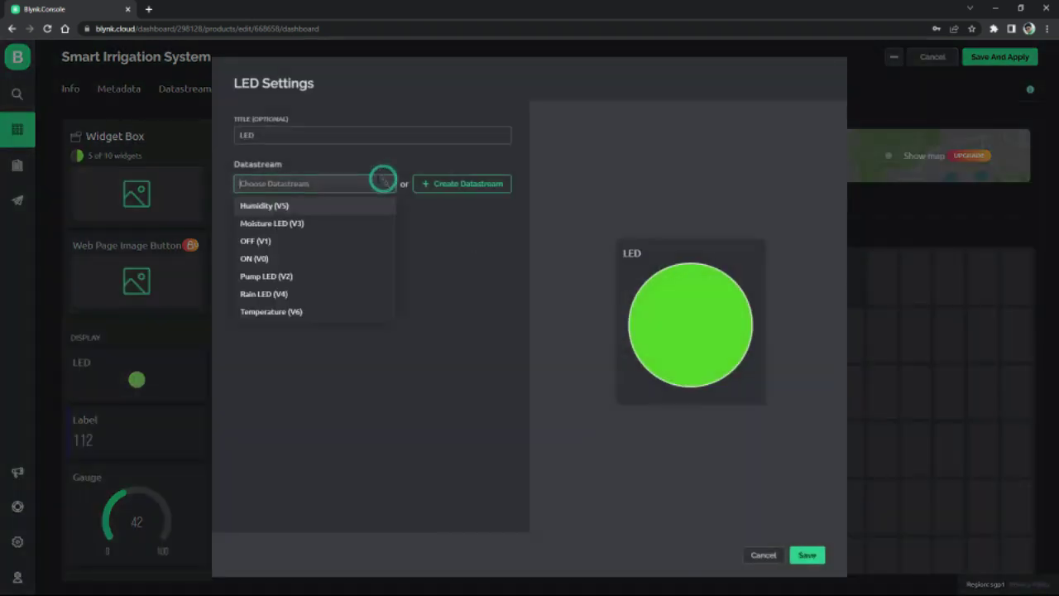
left_click(283, 278)
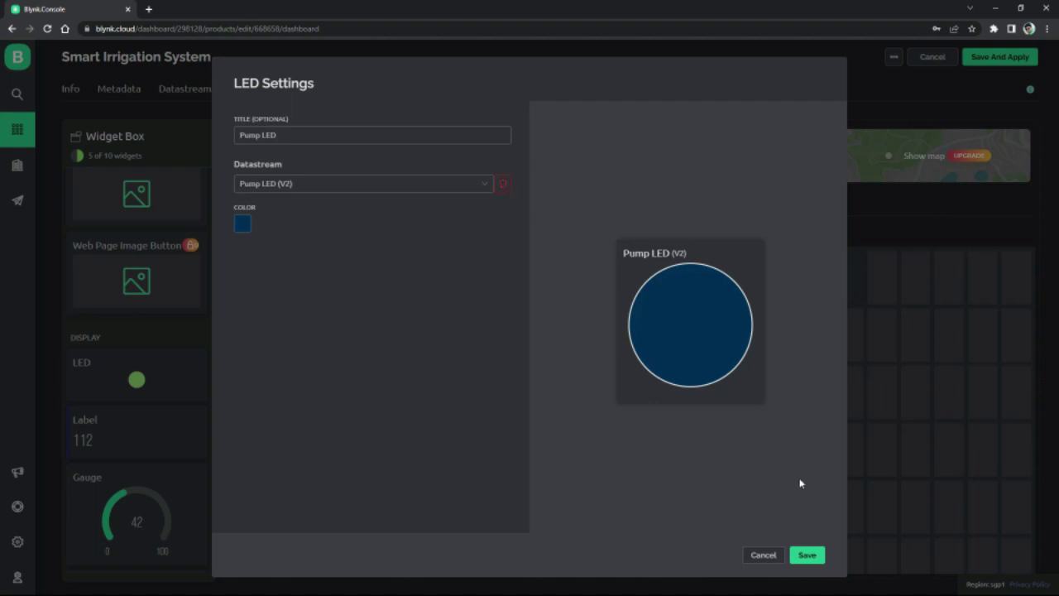
left_click(810, 557)
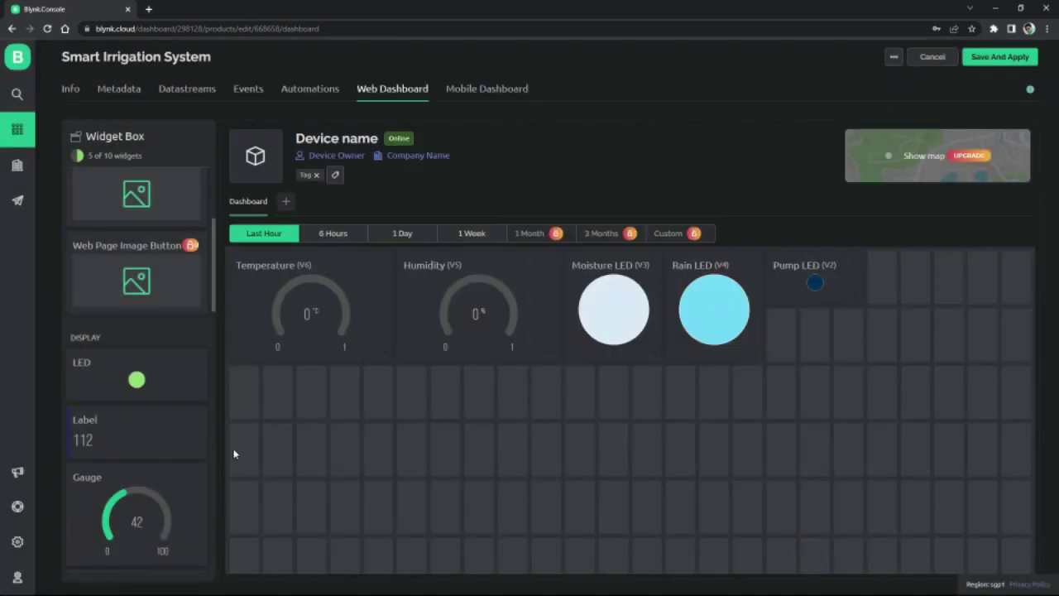
Place a switch under Pump LED and bind it to the ON (V0) datastream
scroll(167, 342, "up", 3)
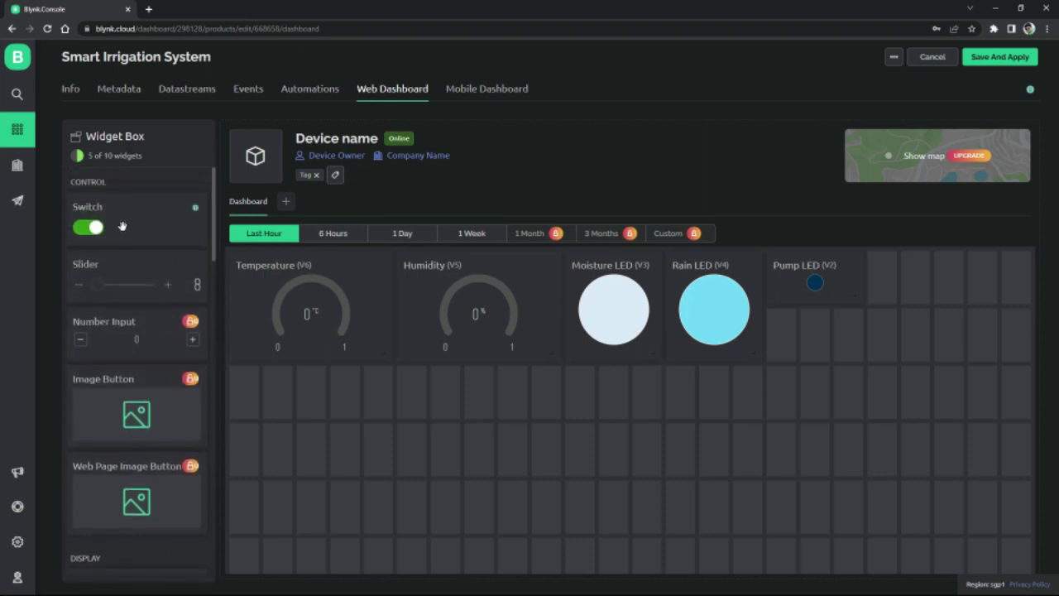
left_click_drag(159, 218, 857, 325)
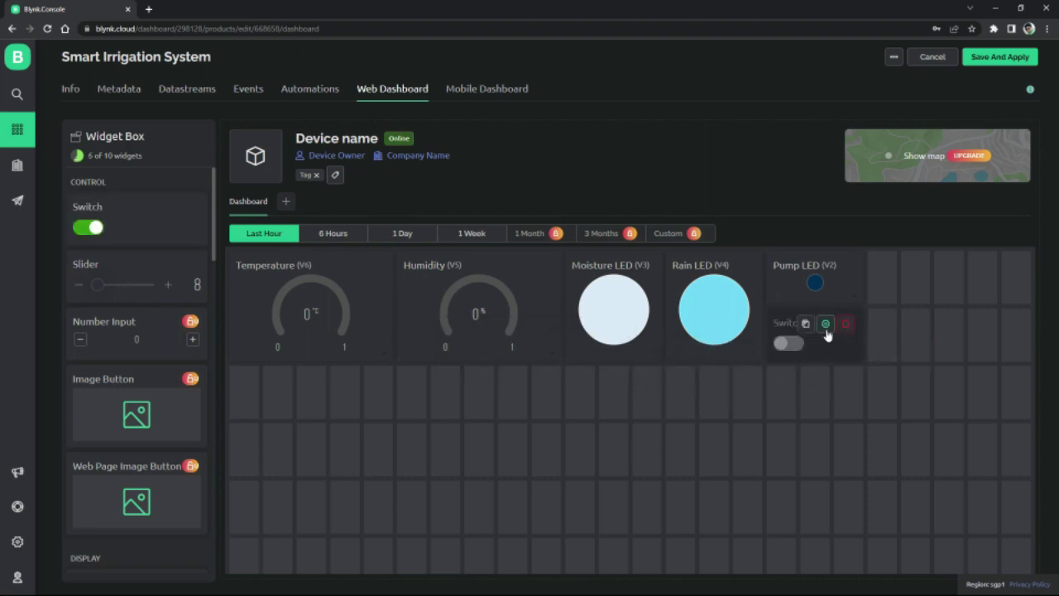
left_click(821, 322)
left_click(298, 184)
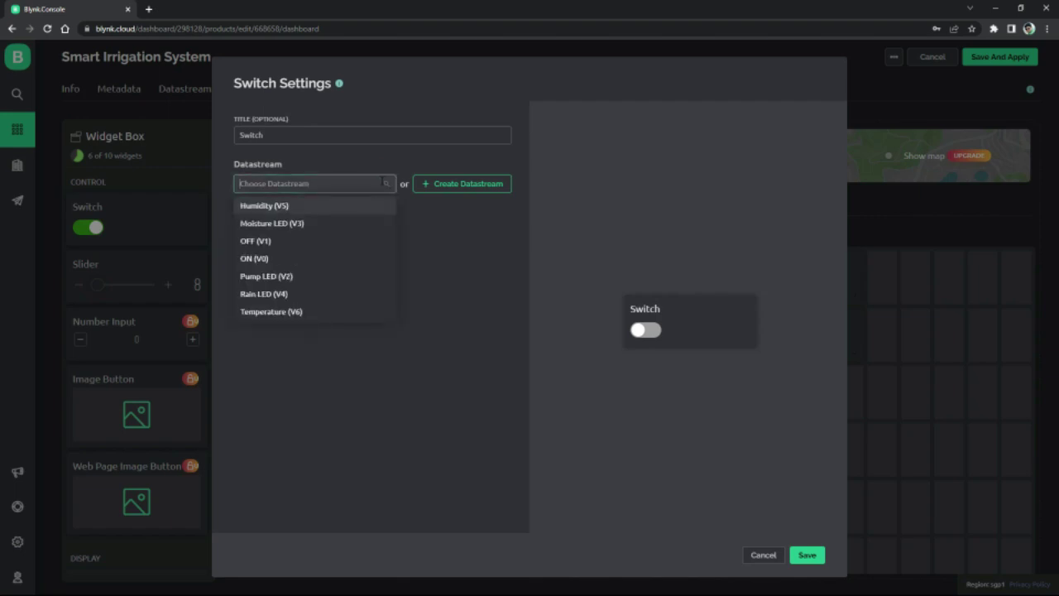
left_click(260, 259)
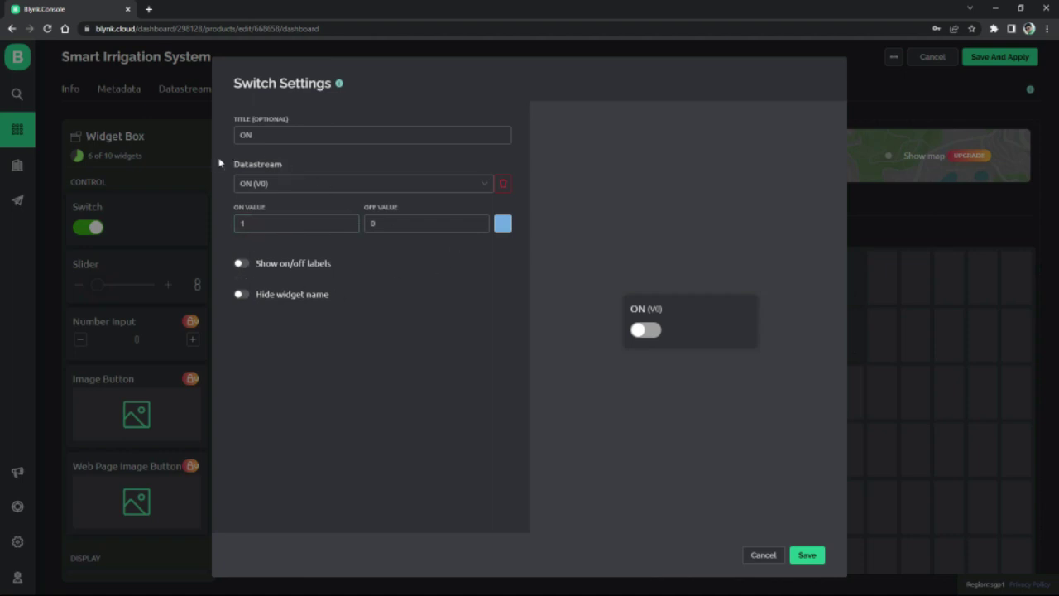
Save the ON switch unchanged and apply the six-widget dashboard to the device
left_click(503, 223)
left_click(283, 225)
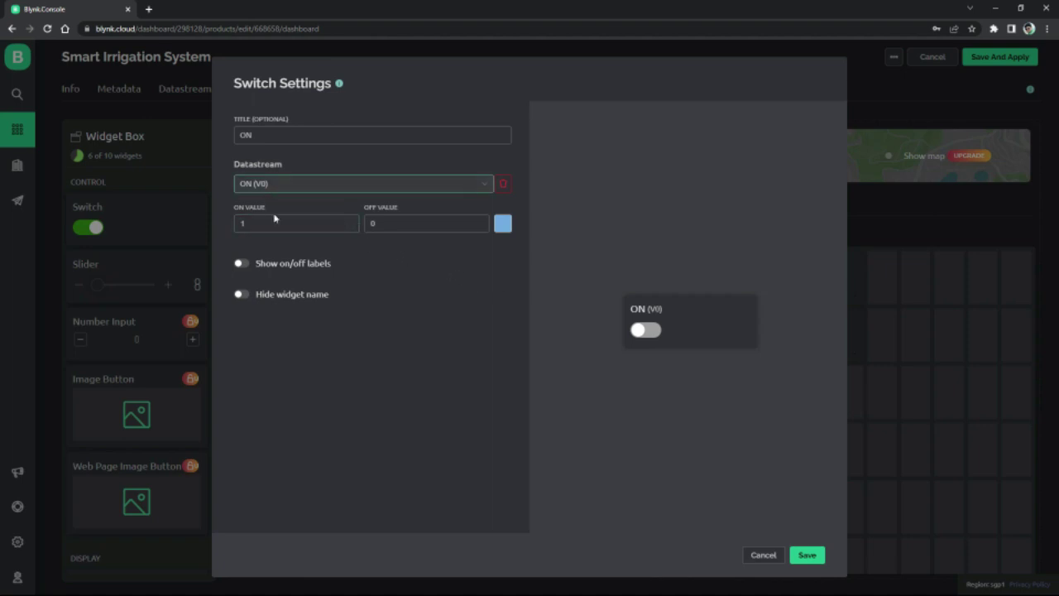
left_click(806, 556)
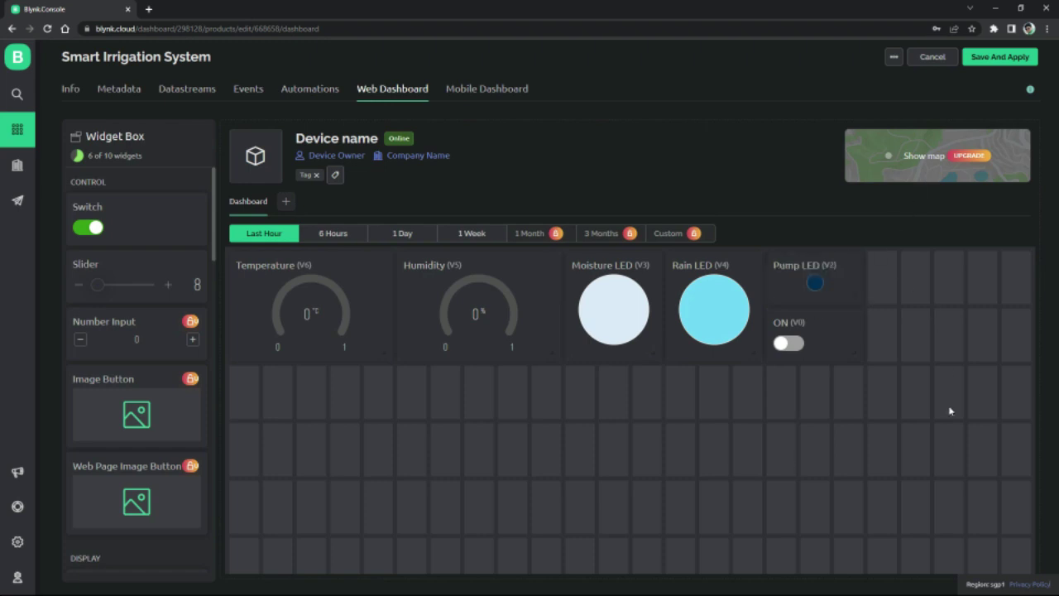
left_click(999, 61)
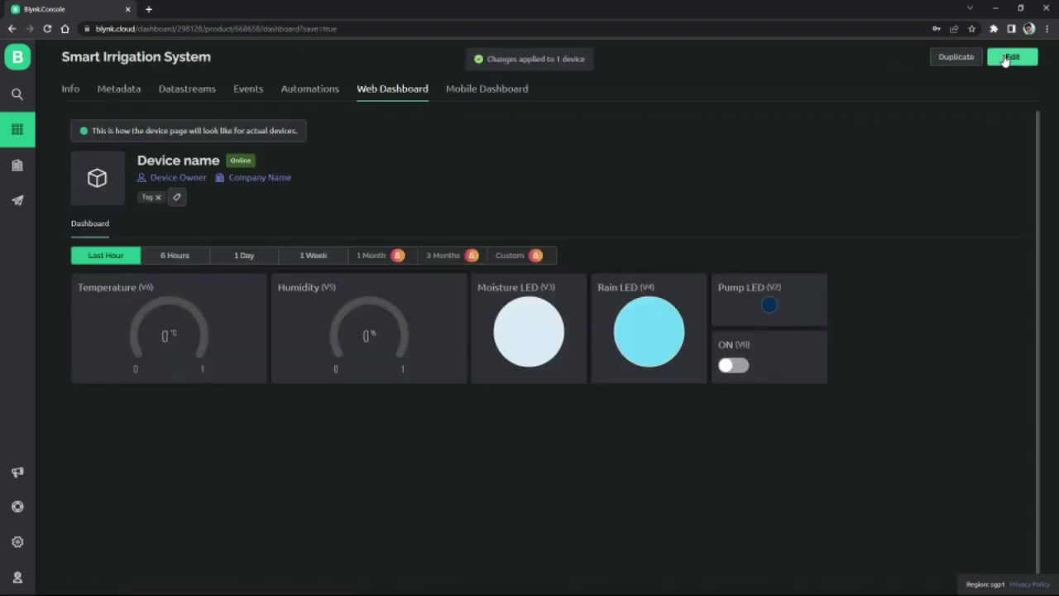
Open the Smart Irrigation System device dashboard from My Devices and switch ON to on
left_click(15, 100)
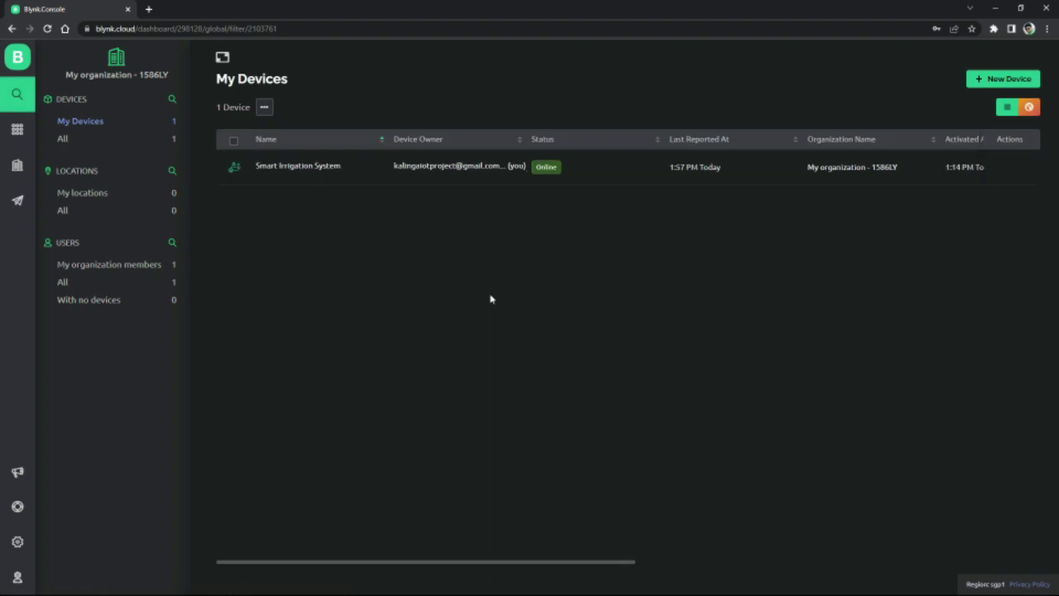
left_click(602, 168)
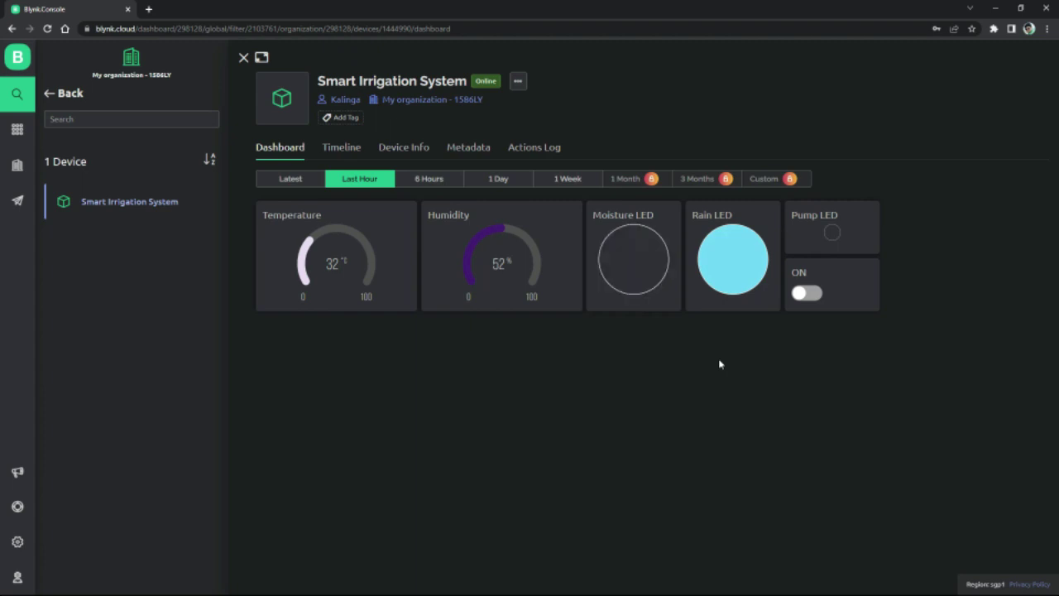
left_click(808, 295)
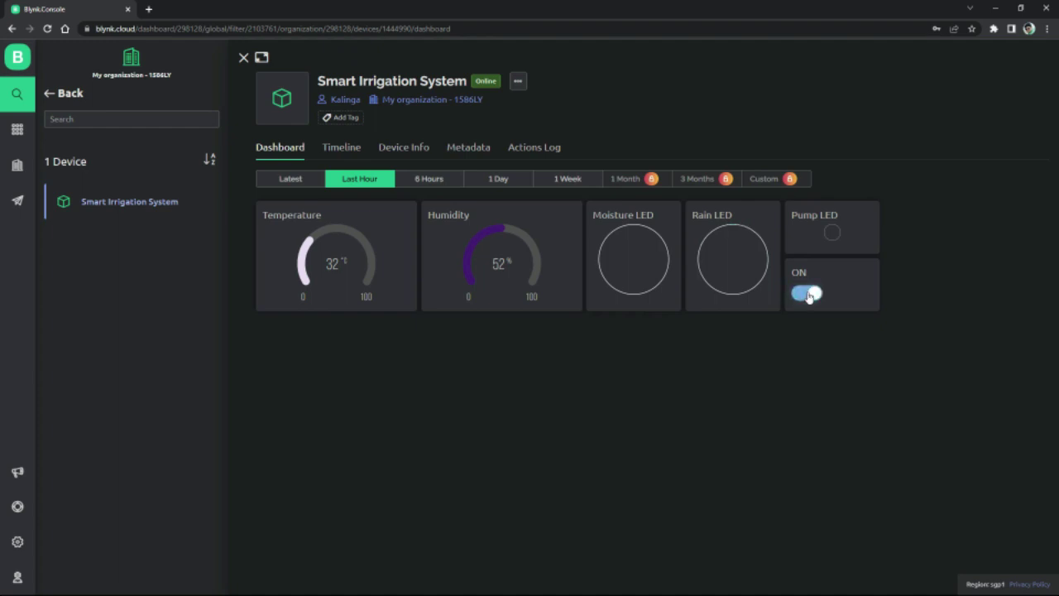